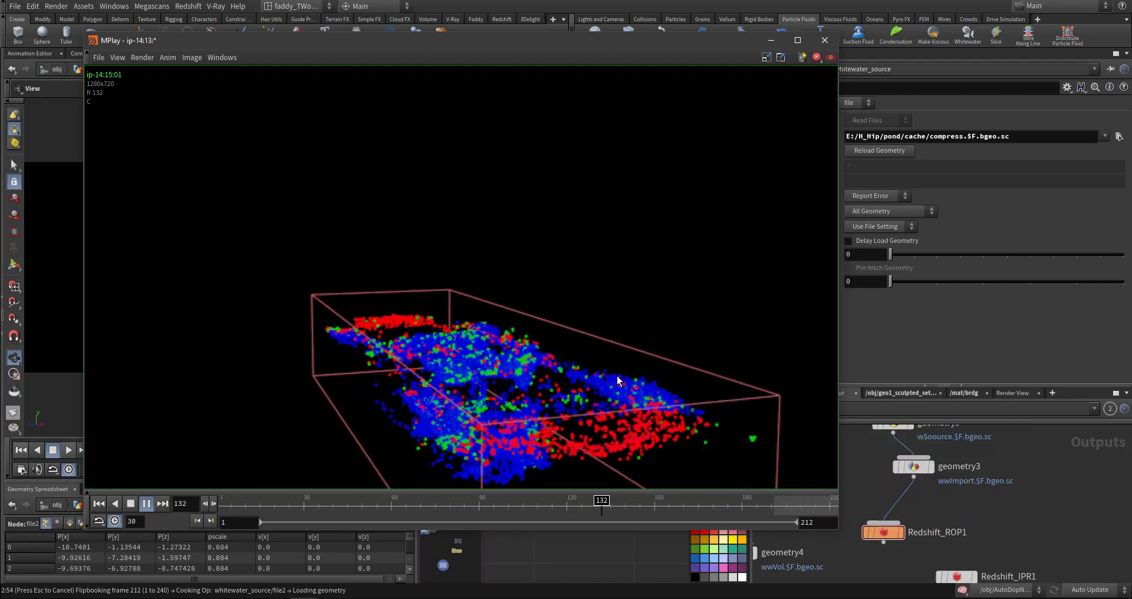
Review the coloured emission flipbook and the white particle flipbook in MPlay, and return to Houdini.
click(146, 504)
drag(1131, 71, 235, 47)
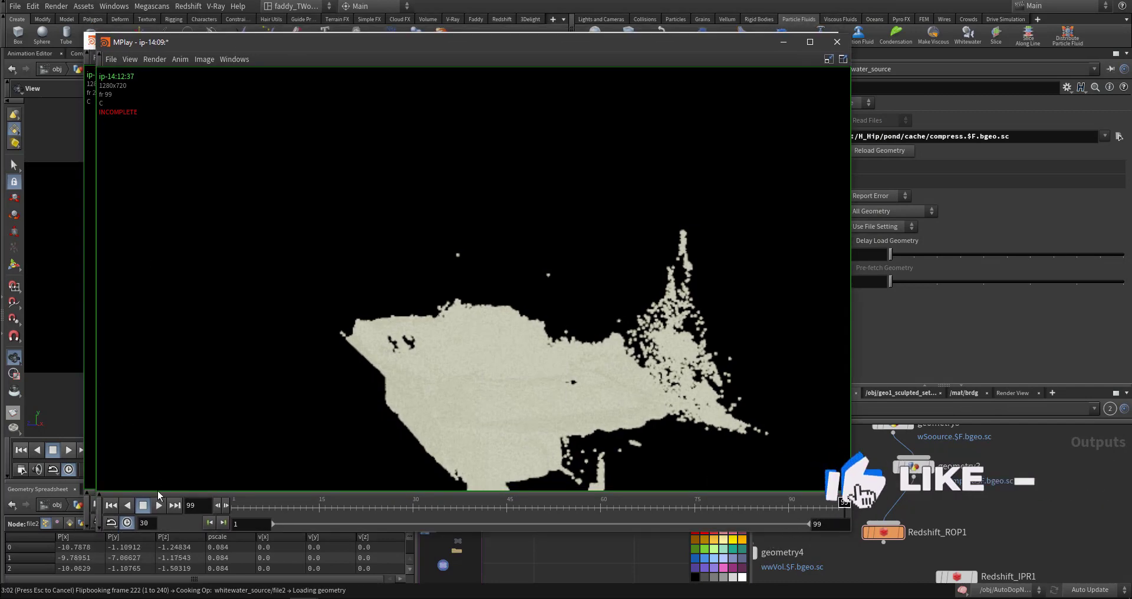
click(159, 505)
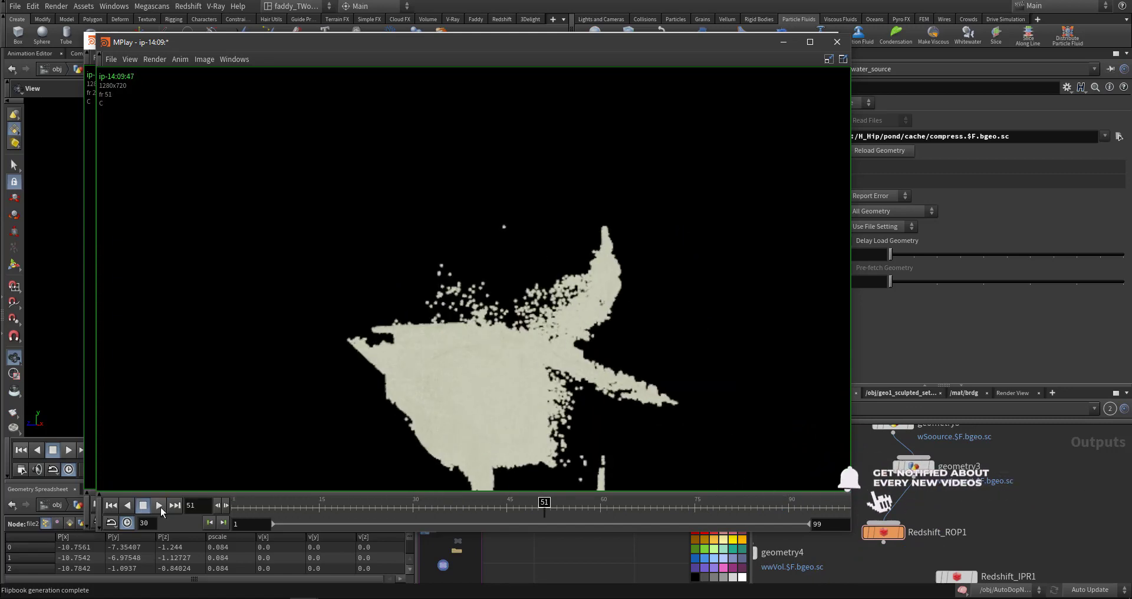
click(539, 558)
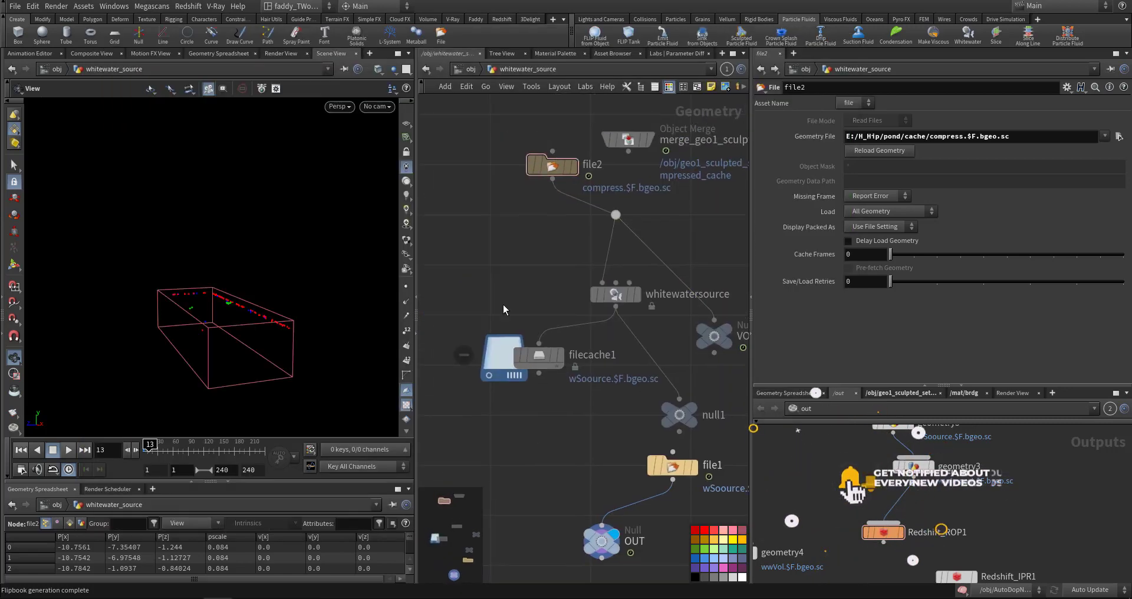
Enter the geo1_sculpted_setup object from the object level and display its material1 node.
click(470, 69)
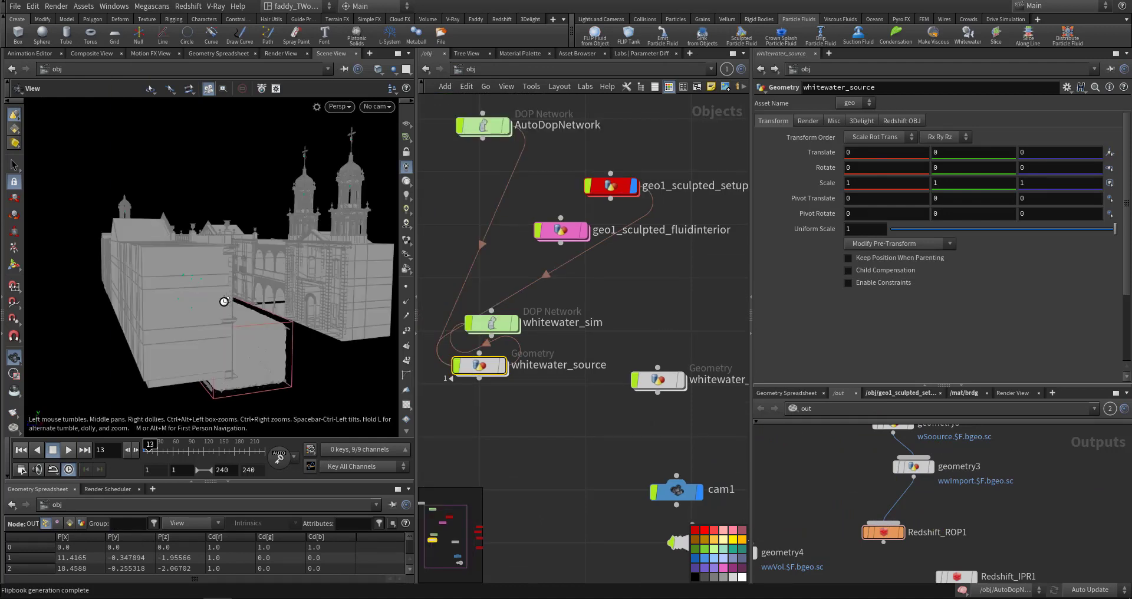
drag(260, 319, 236, 324)
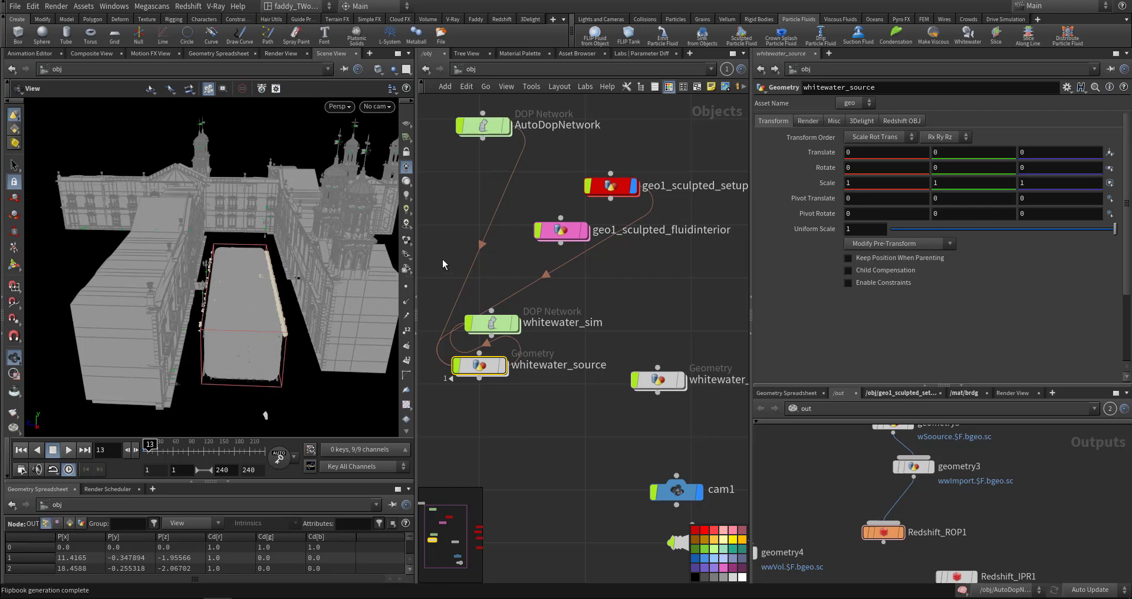
middle_drag(463, 263, 557, 383)
double_click(487, 199)
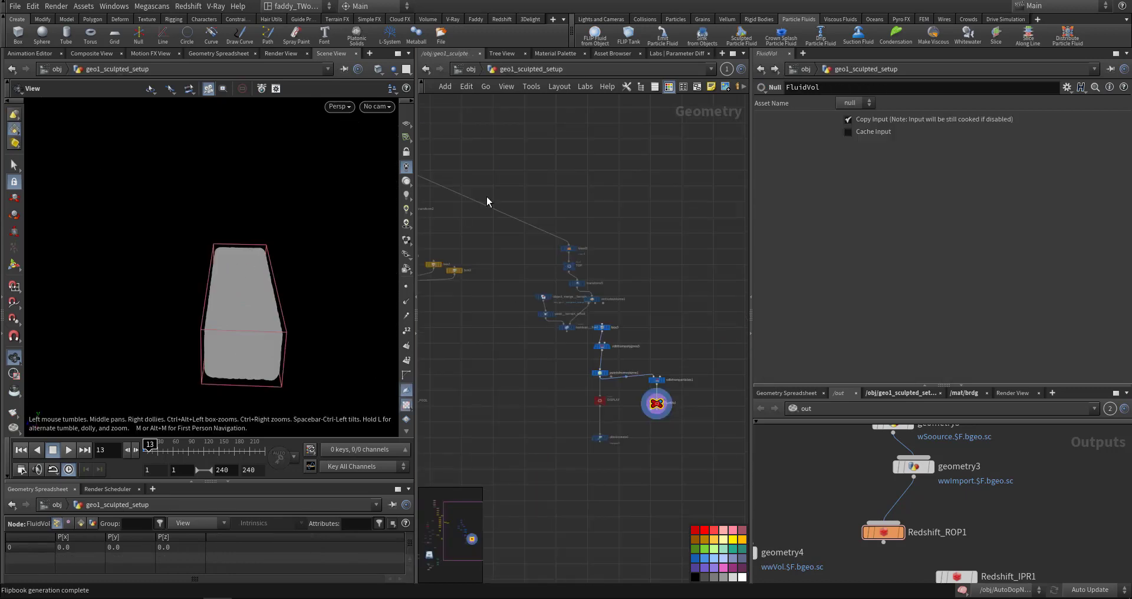
scroll(555, 397, up, 5)
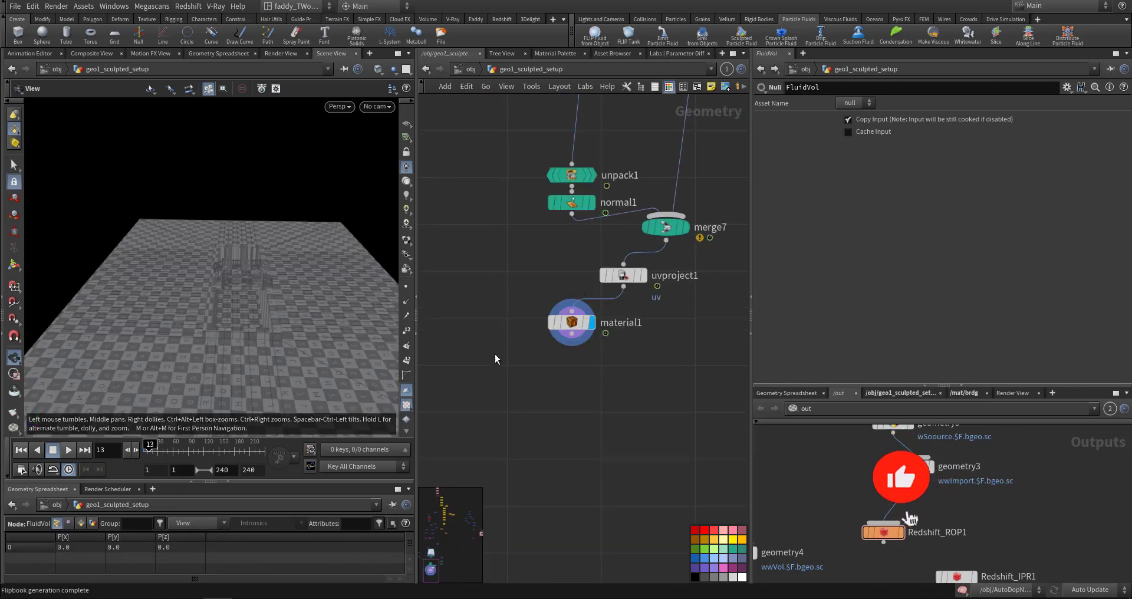
Return to the object level and examine the pond area in the courtyard up close.
click(469, 69)
click(490, 310)
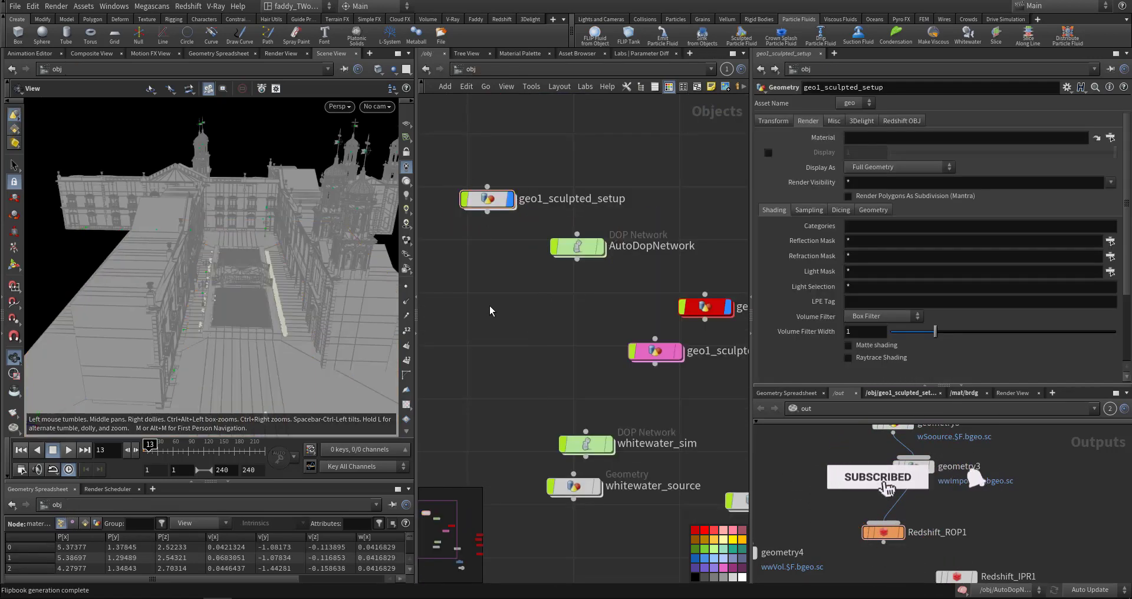
right_drag(259, 268, 162, 242)
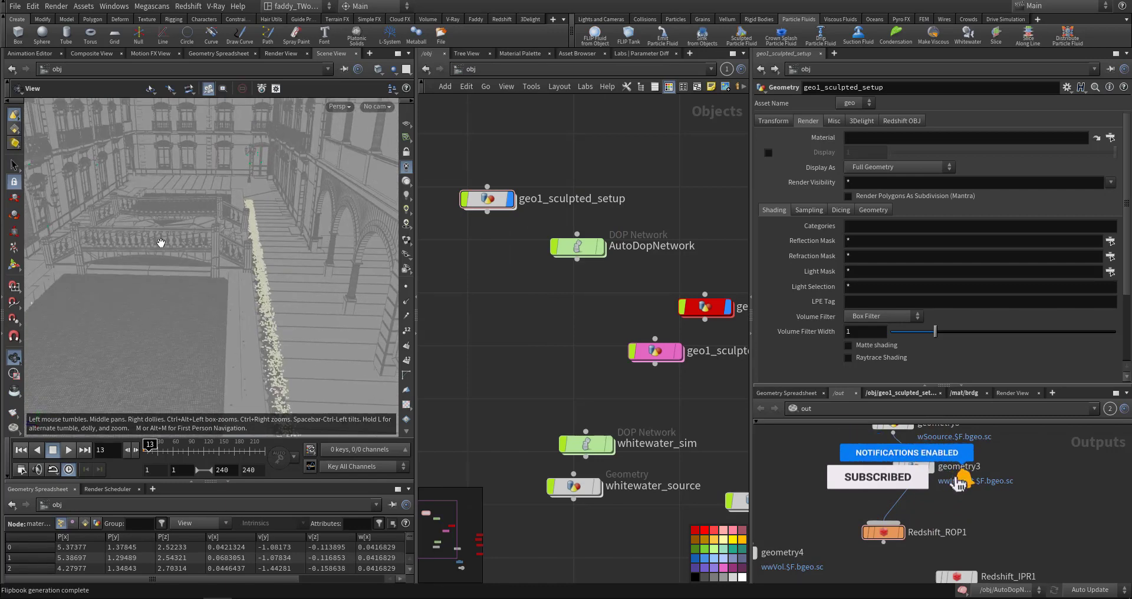
middle_drag(162, 243, 187, 293)
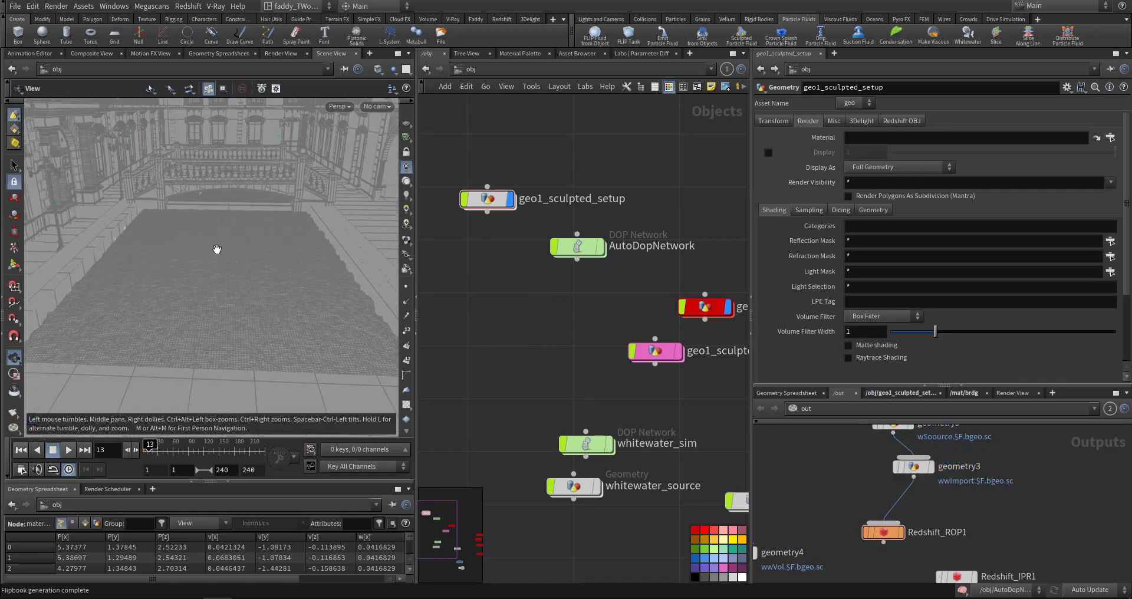
right_drag(260, 247, 213, 255)
middle_drag(212, 255, 183, 258)
middle_drag(559, 338, 572, 307)
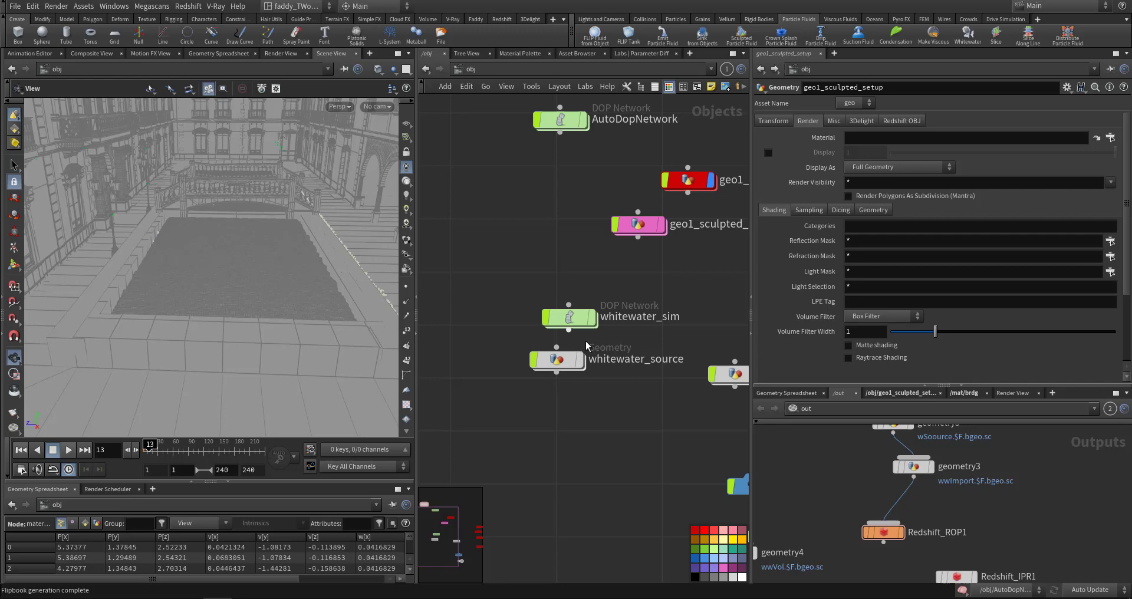
Open the whitewater_source network and display the compressed fluid cache loaded by file2.
double_click(558, 359)
middle_drag(544, 264, 533, 337)
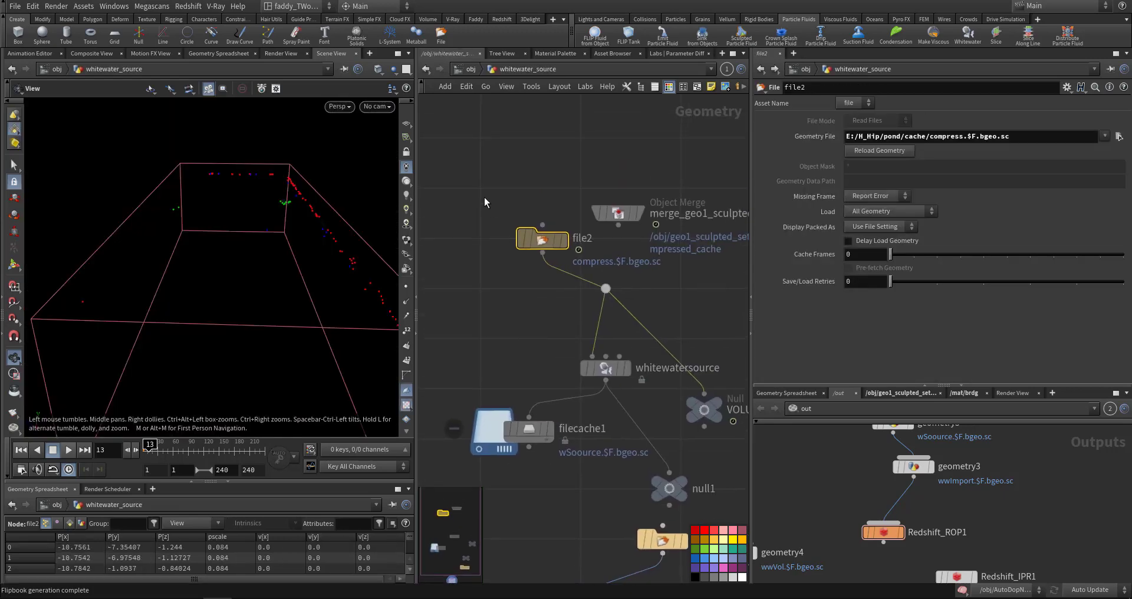
click(565, 240)
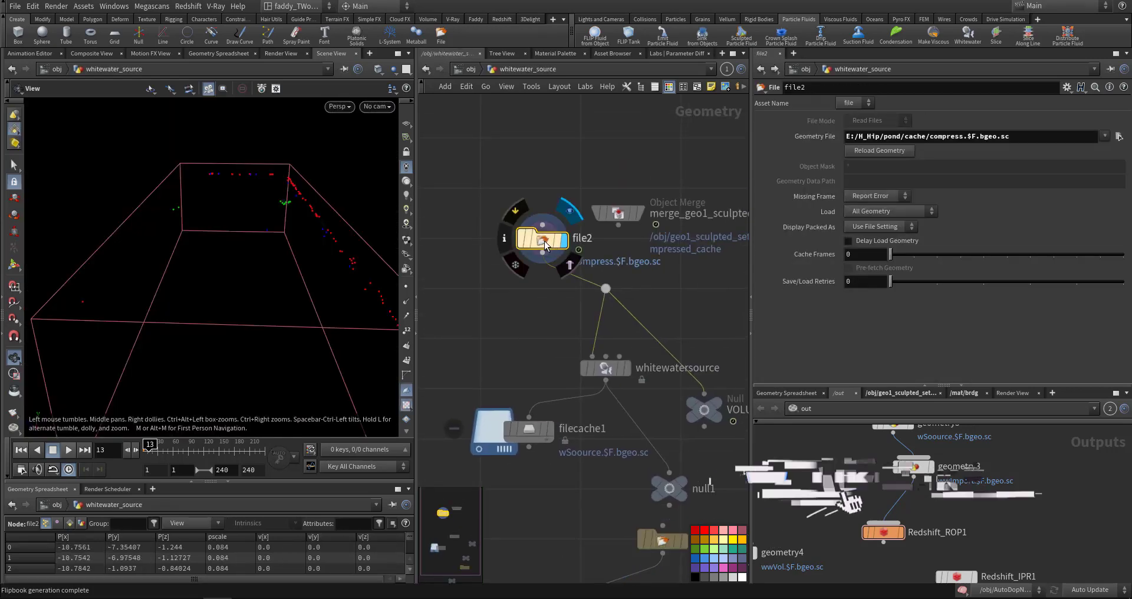
drag(303, 309, 240, 306)
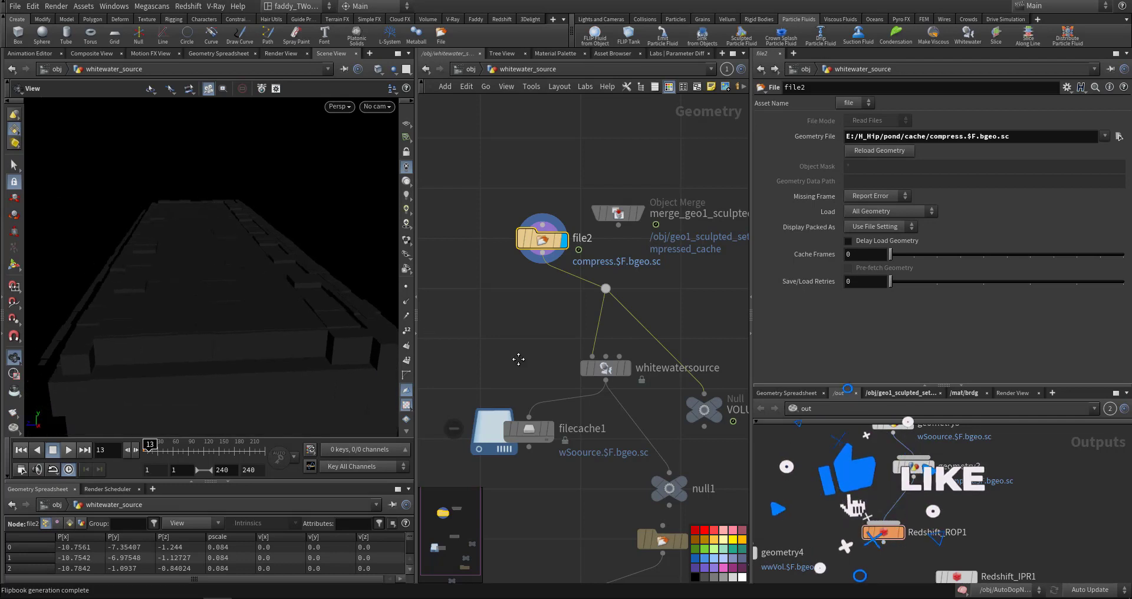
Display the output of the whitewatersource node and open its parameters.
middle_drag(576, 364, 538, 293)
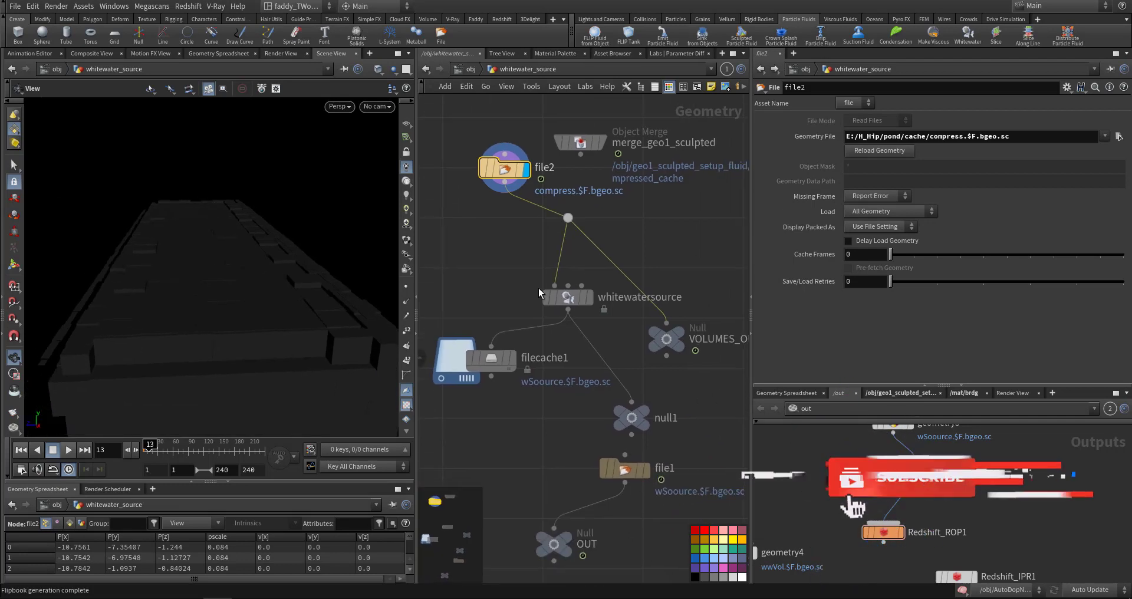
click(569, 300)
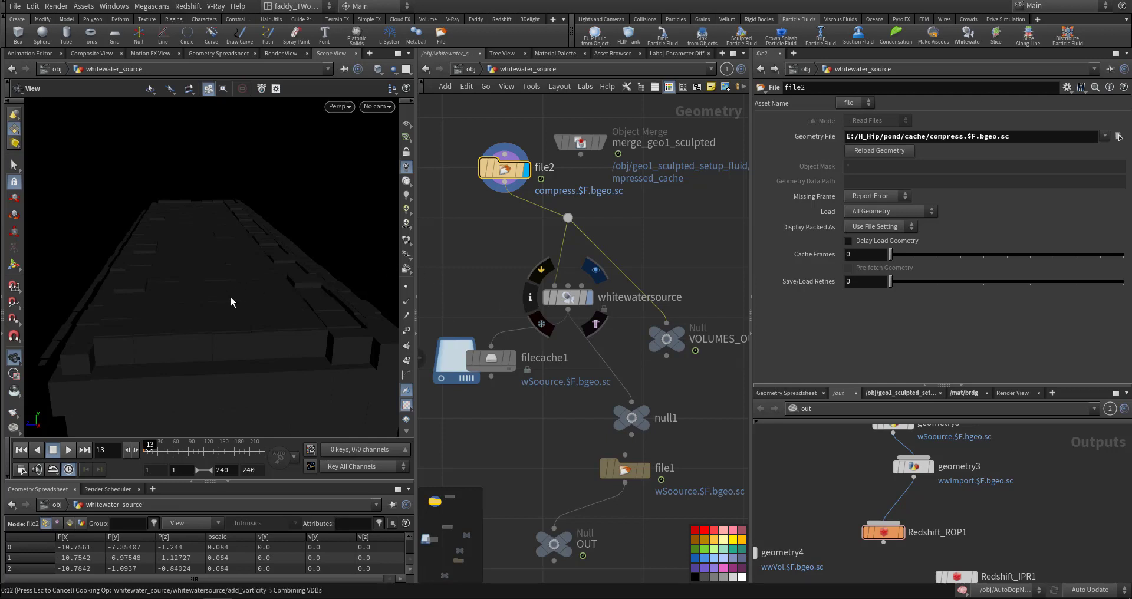
drag(203, 303, 237, 306)
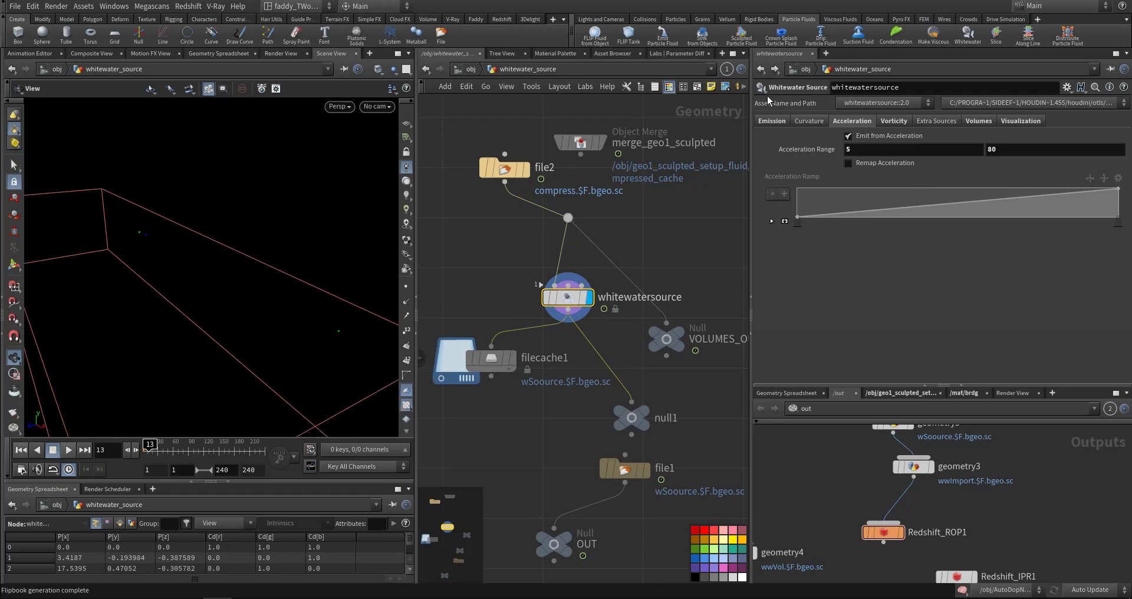
Review the emission speed range and curvature settings of the whitewatersource node.
scroll(761, 142, up, 5)
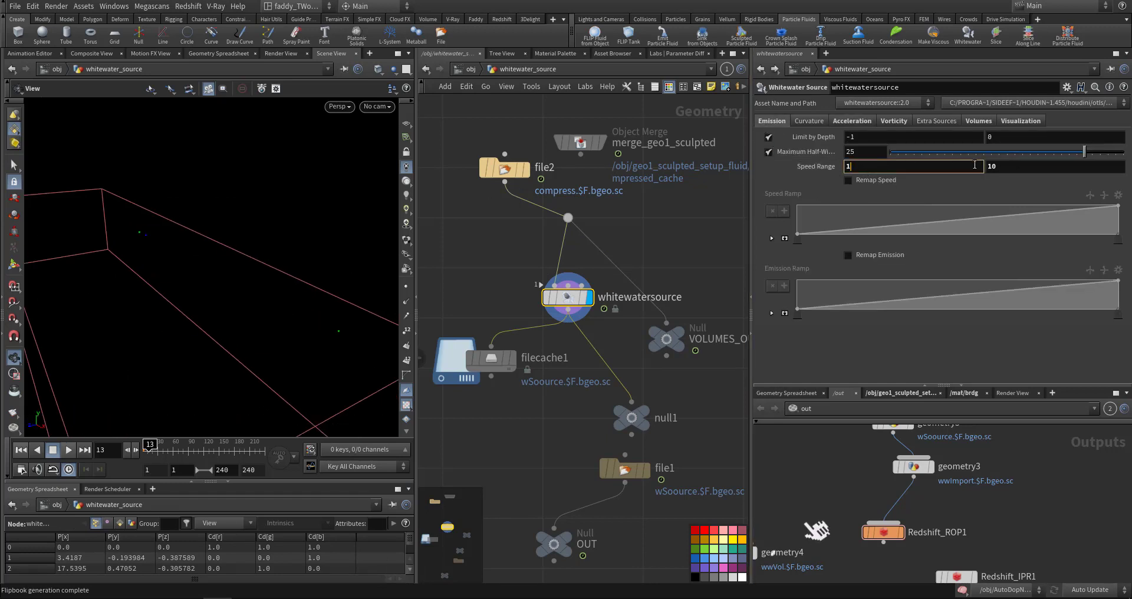
key(Tab)
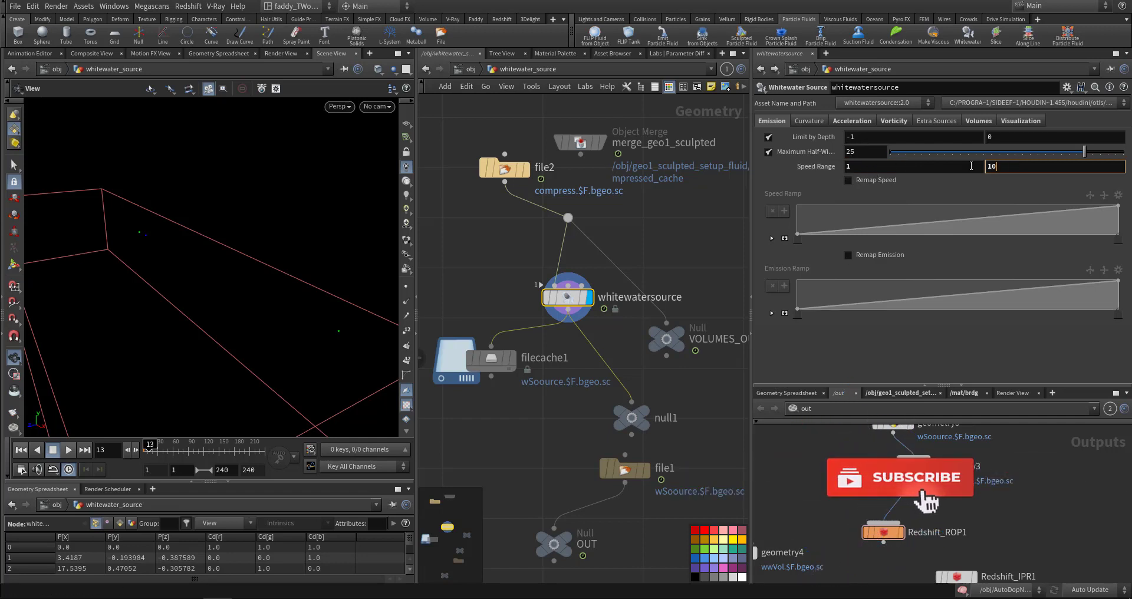
right_drag(303, 277, 265, 291)
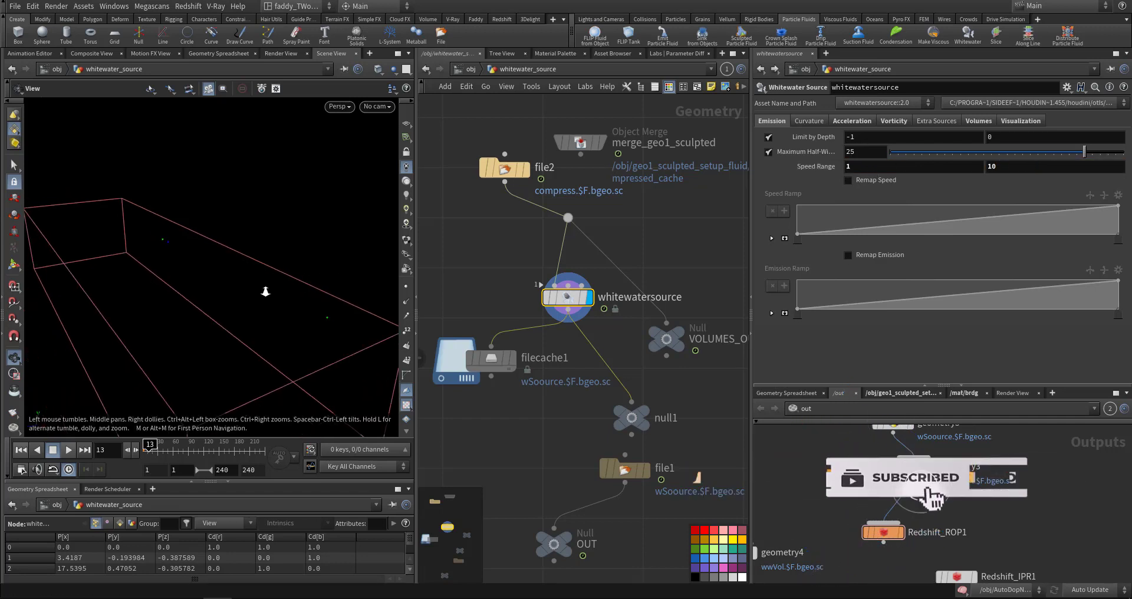
click(811, 122)
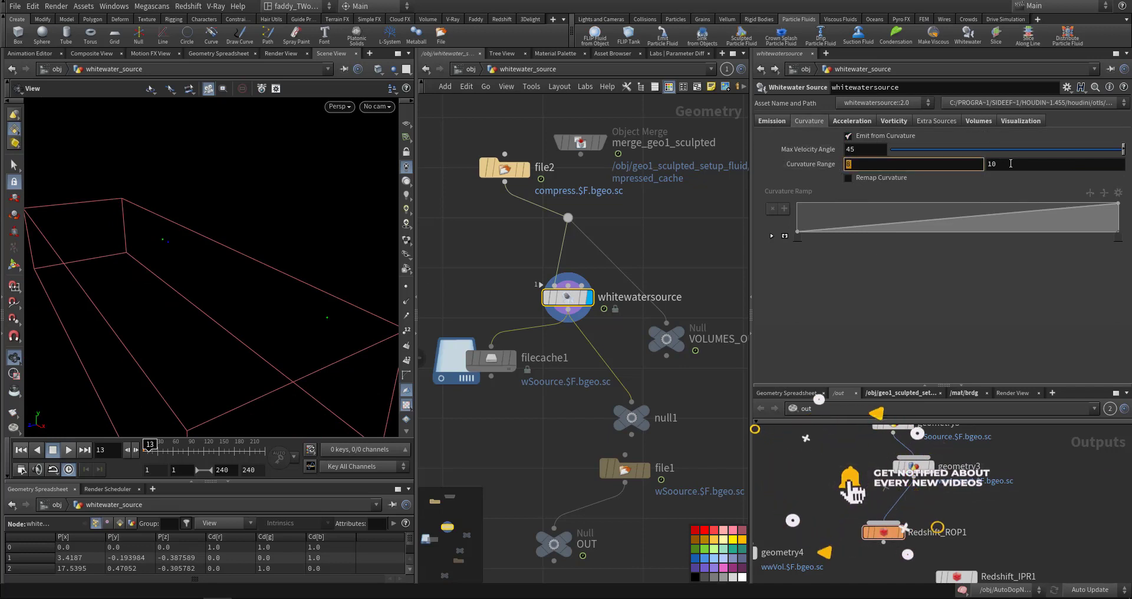
Show the source particles at frame 53 in a wider scene view and check the emission visualization colours.
click(852, 121)
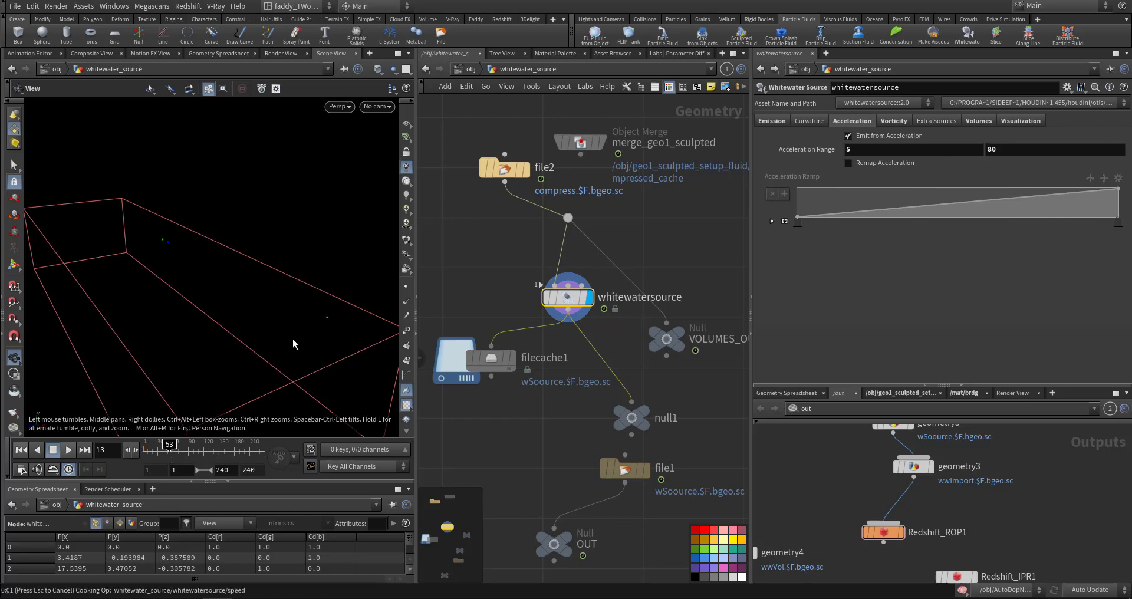
drag(201, 343, 286, 325)
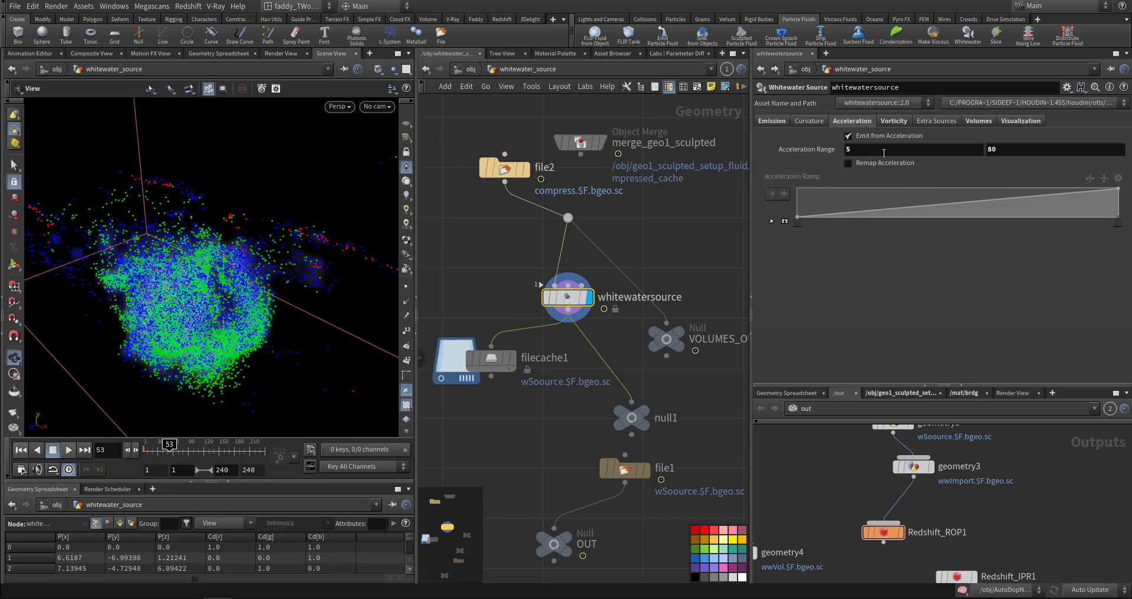
click(1011, 121)
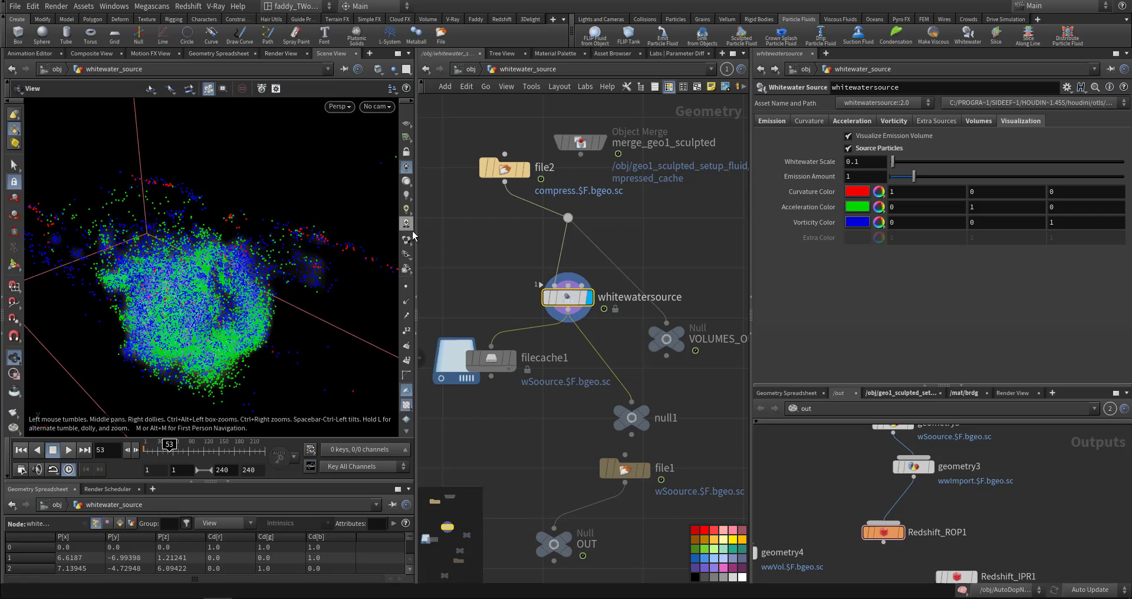
drag(416, 235, 513, 236)
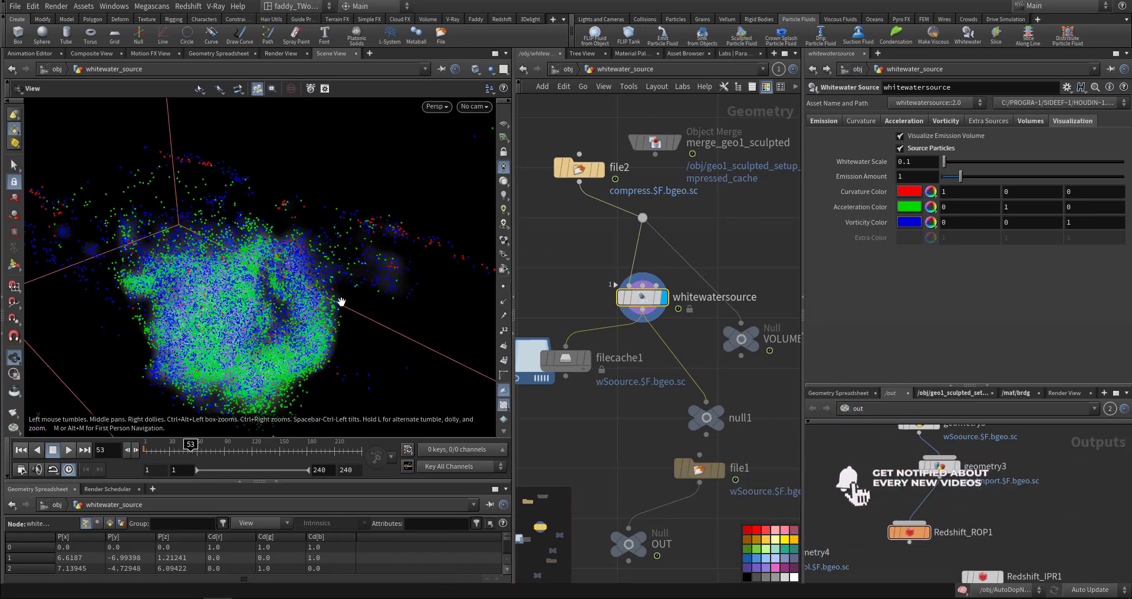
drag(277, 307, 306, 300)
Toggle Emit from Curvature and Emit from Vorticity off and back on to compare their effect on the emission.
click(855, 122)
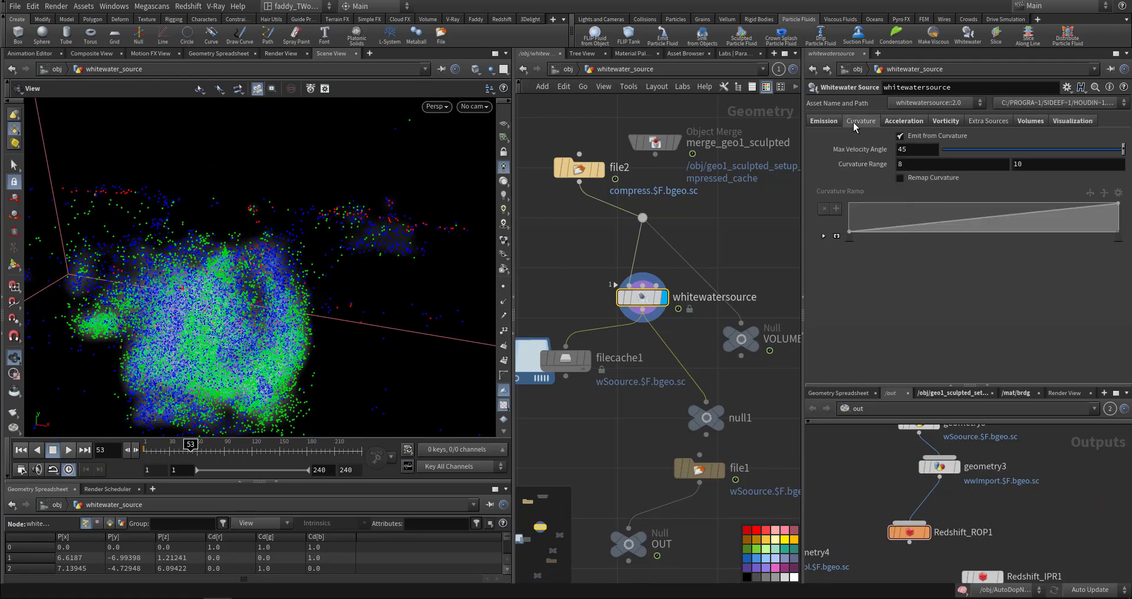
click(905, 137)
click(900, 137)
click(914, 122)
click(901, 140)
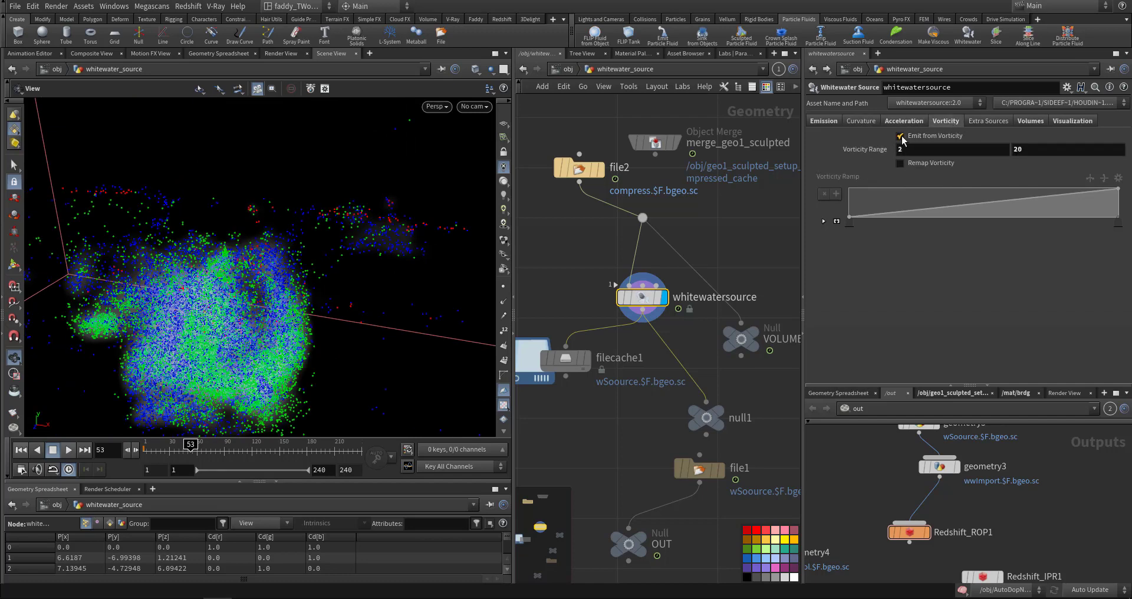
click(900, 136)
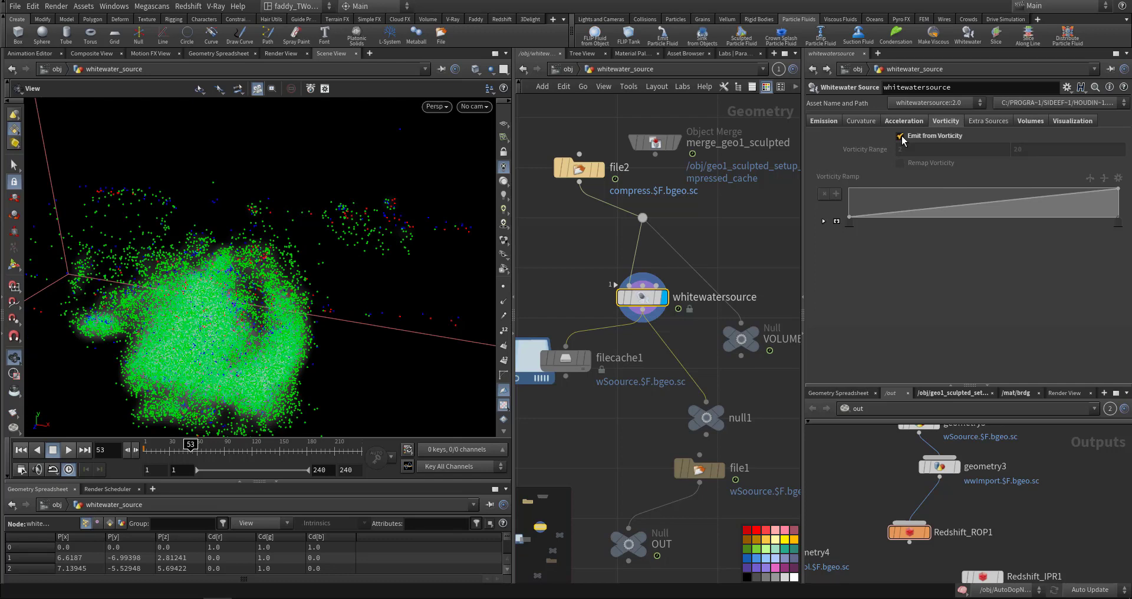
click(901, 137)
Try Speed Range minimums of 5 and .1 in the emission settings, and undo both changes.
click(825, 121)
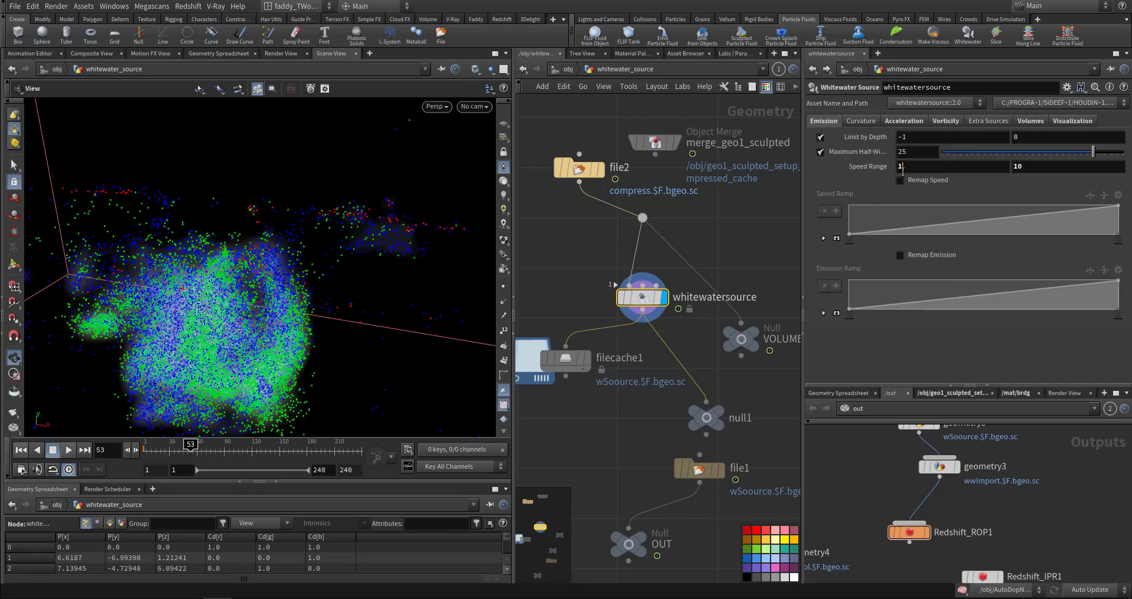
click(900, 170)
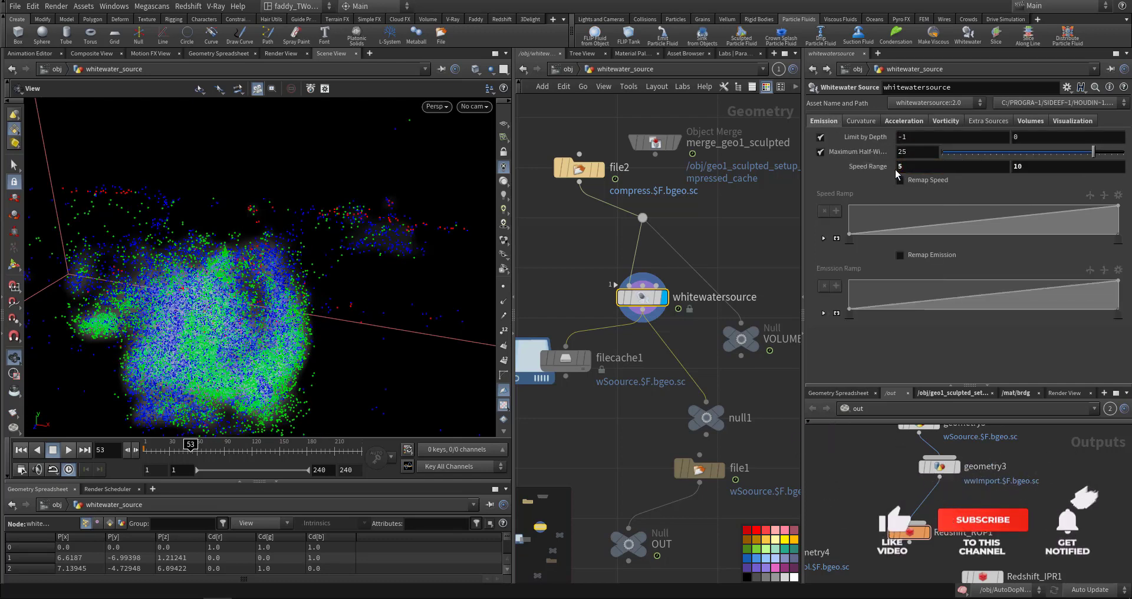
text(5)
key(Return)
click(899, 167)
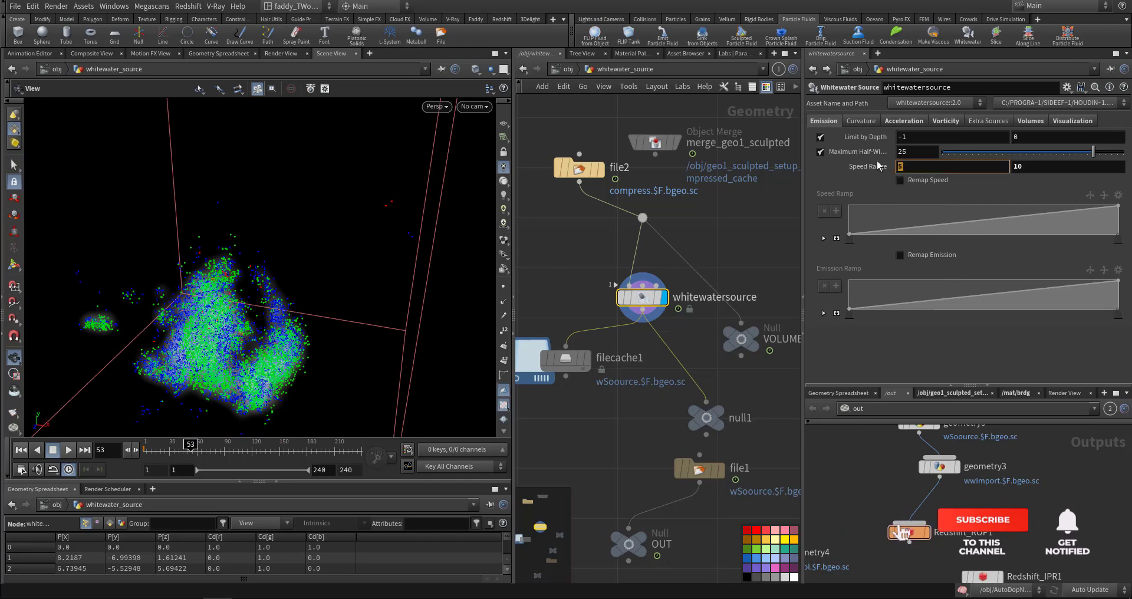
key(Return)
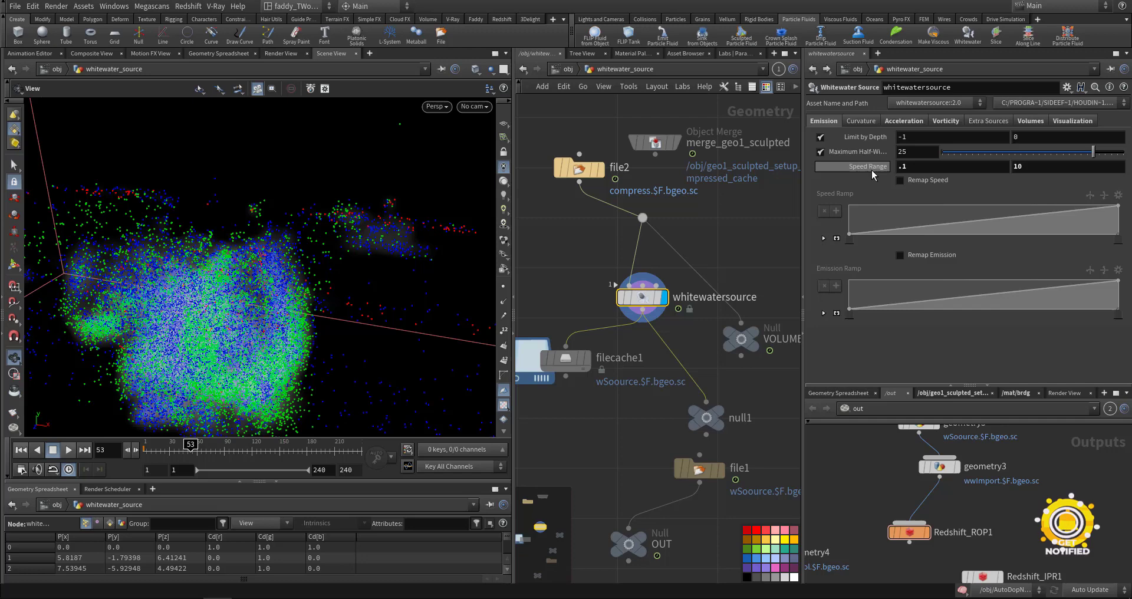
key(ctrl+z)
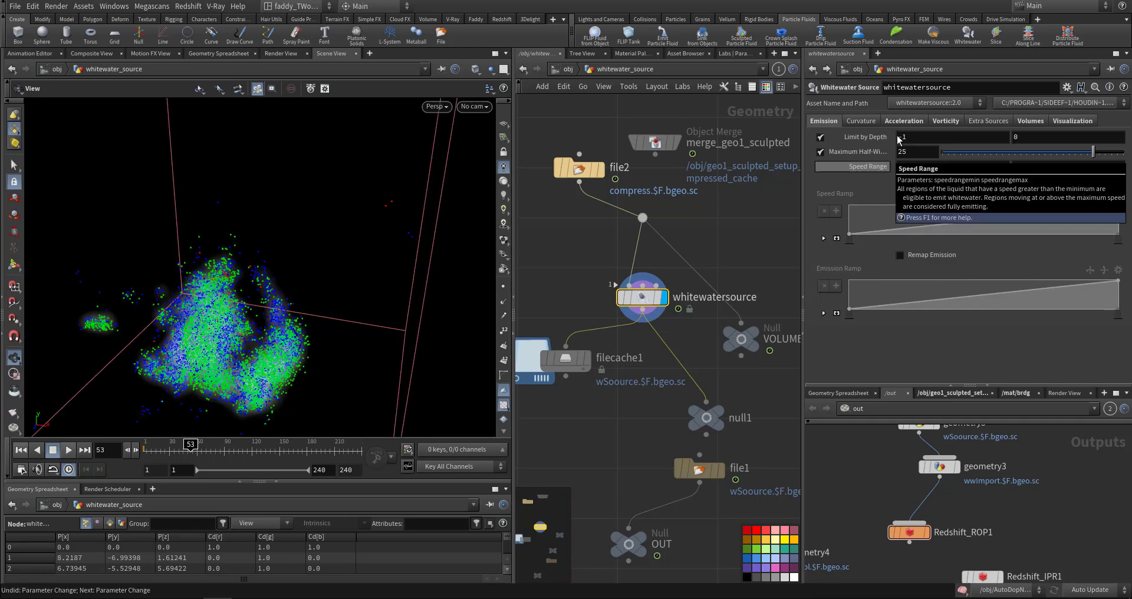
Set the maximum of the Acceleration Range to 10.
click(904, 120)
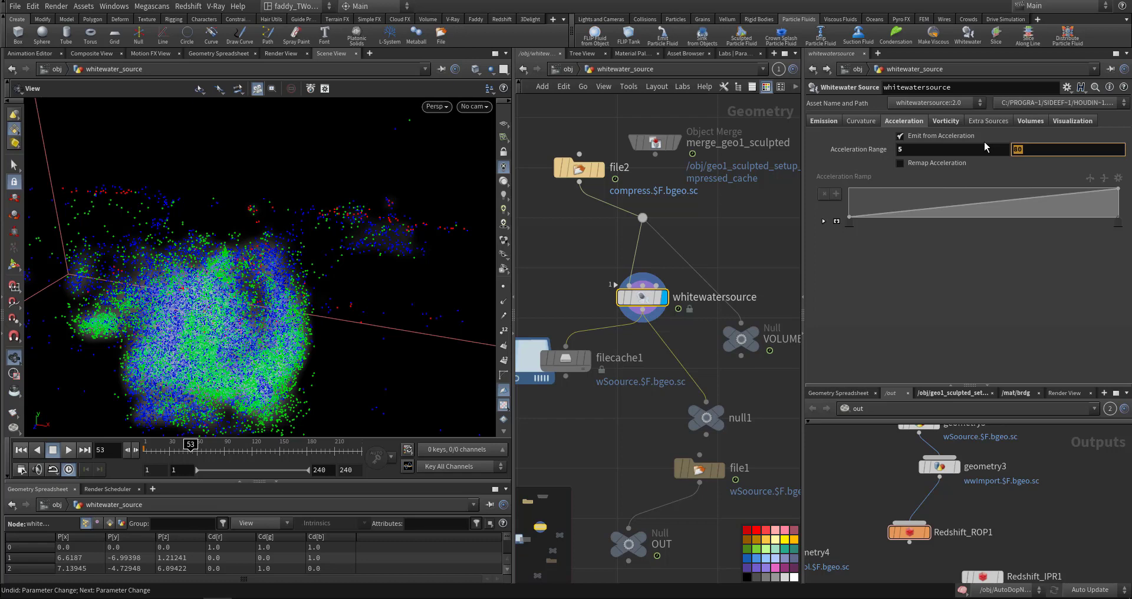
text(10)
key(Return)
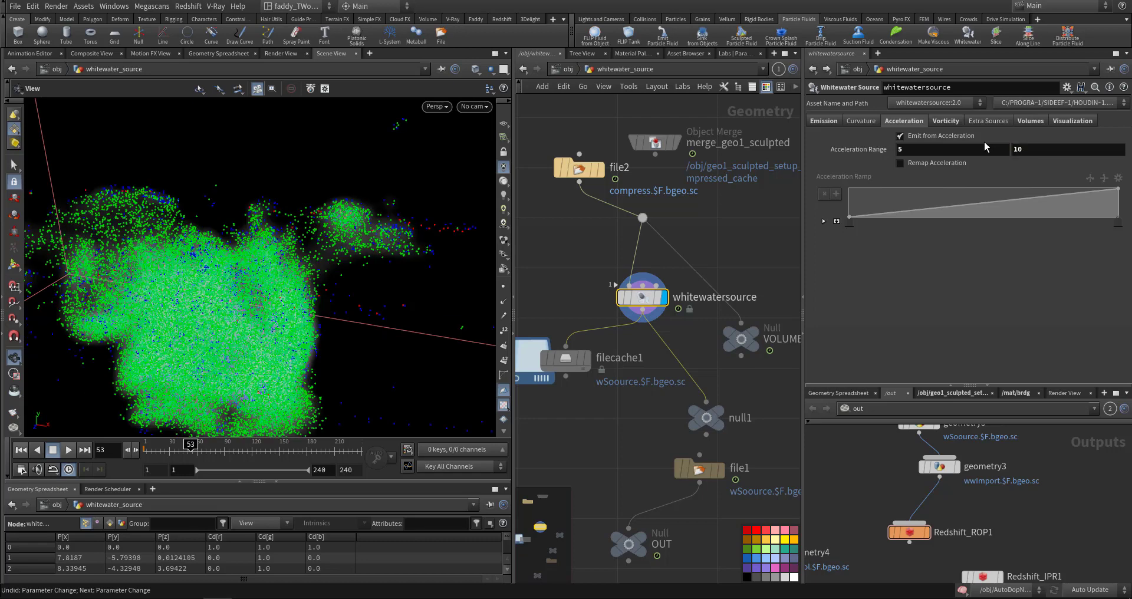
Try an Acceleration Range maximum of 100 and toggle Remap Acceleration on and back off.
drag(1064, 150, 959, 147)
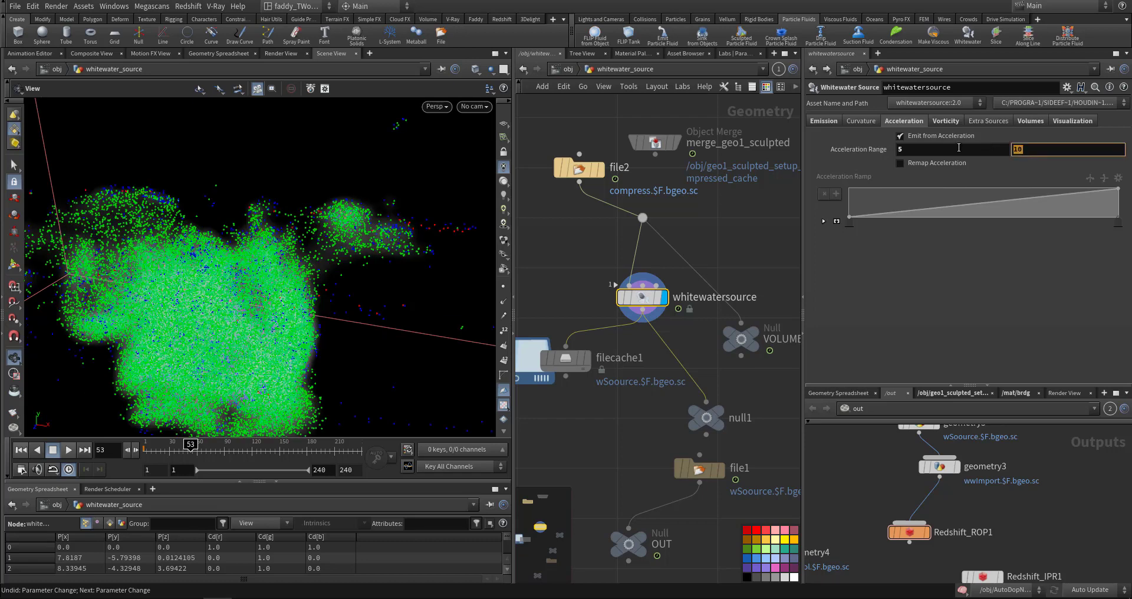
text(100)
key(Return)
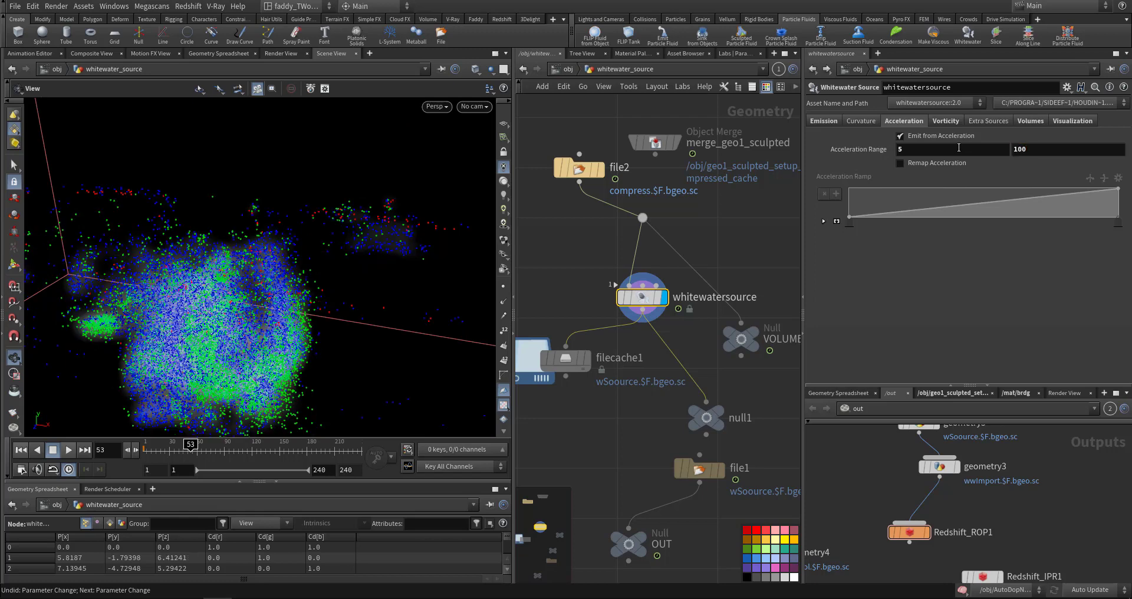
click(900, 164)
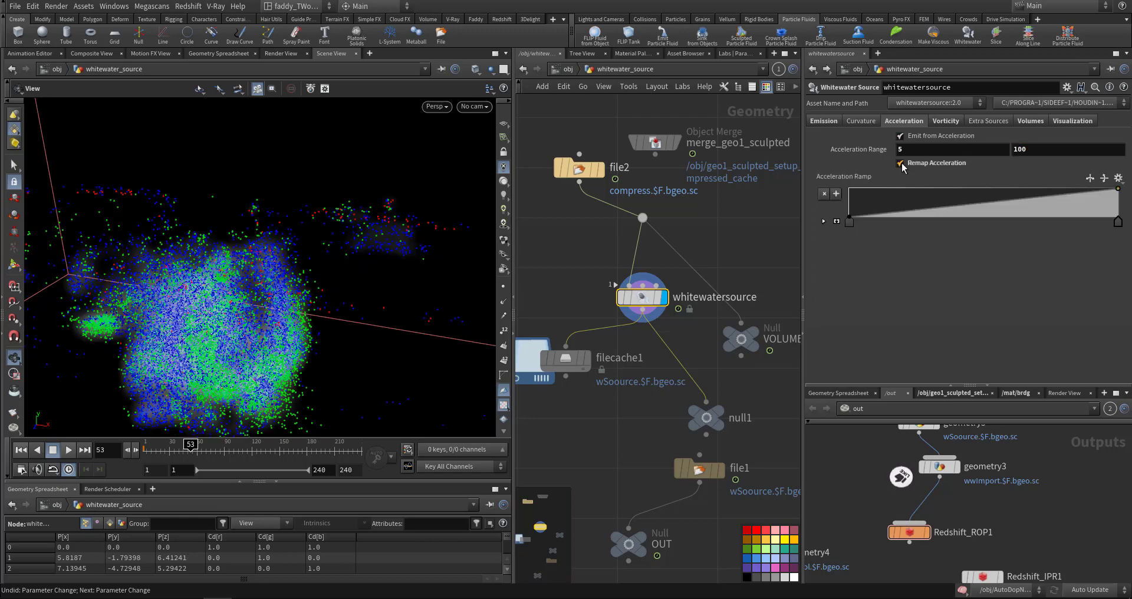
click(901, 164)
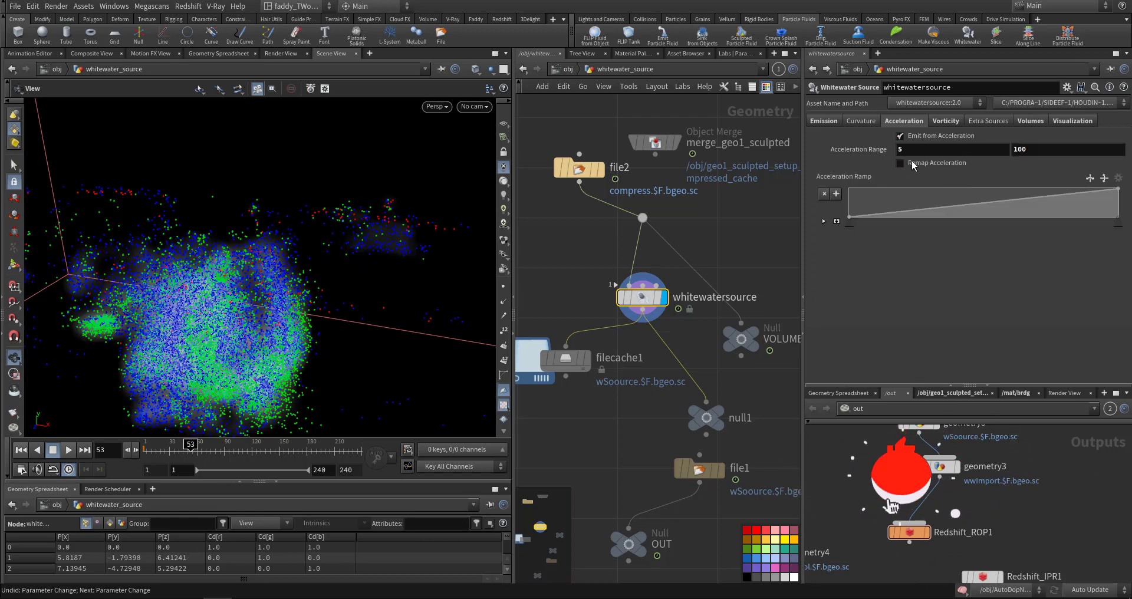
Set the maximum of the Acceleration Range to 80 and check the emitted particles from several angles.
click(1031, 152)
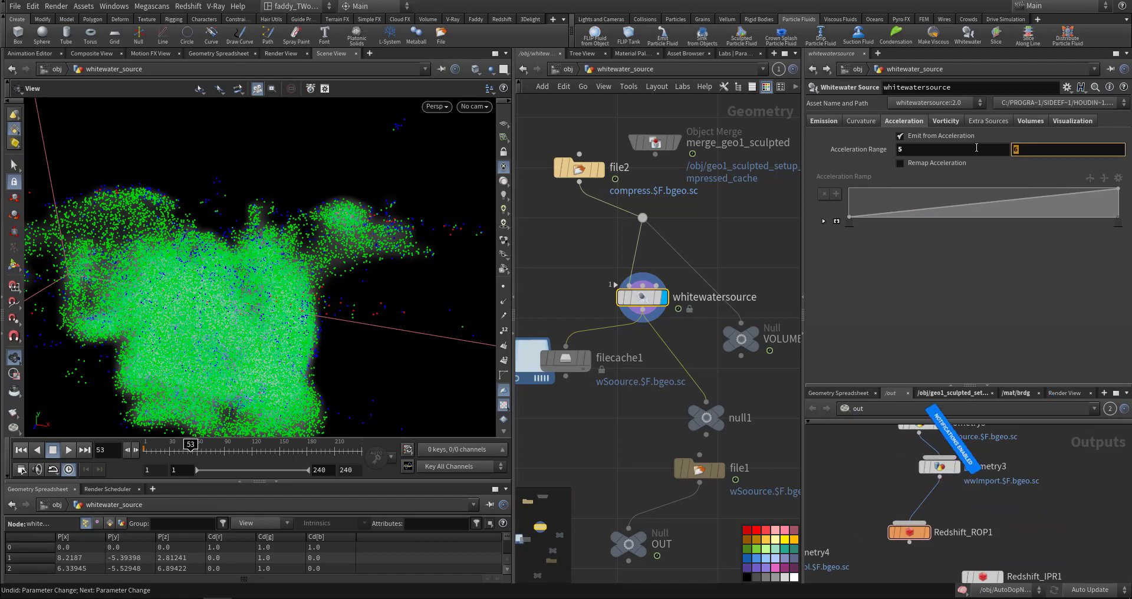
key(Return)
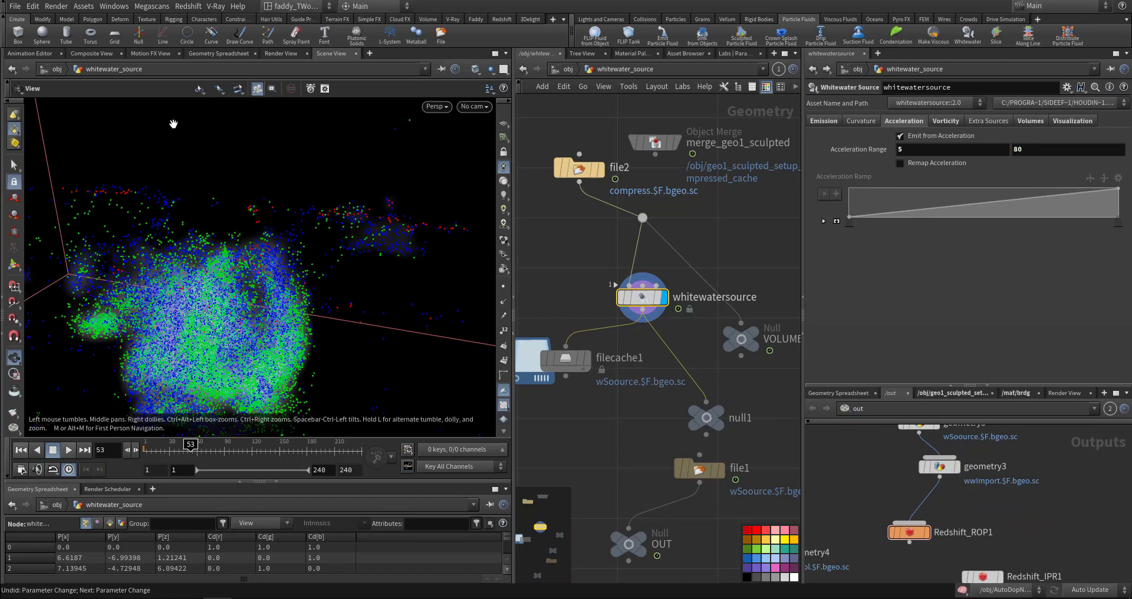
drag(240, 287, 353, 195)
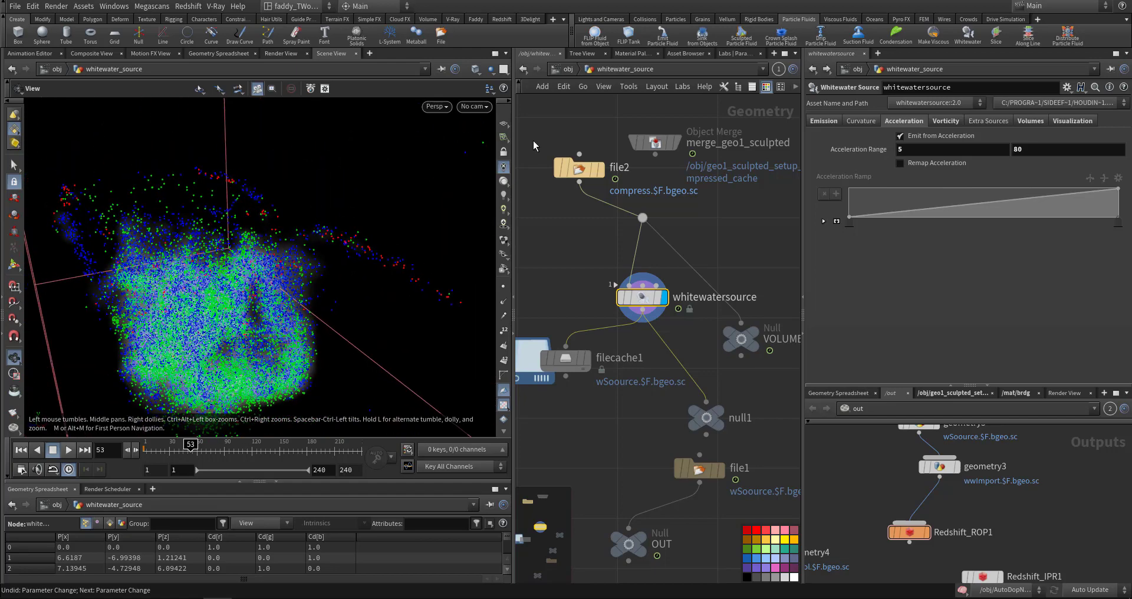
middle_drag(562, 108, 585, 110)
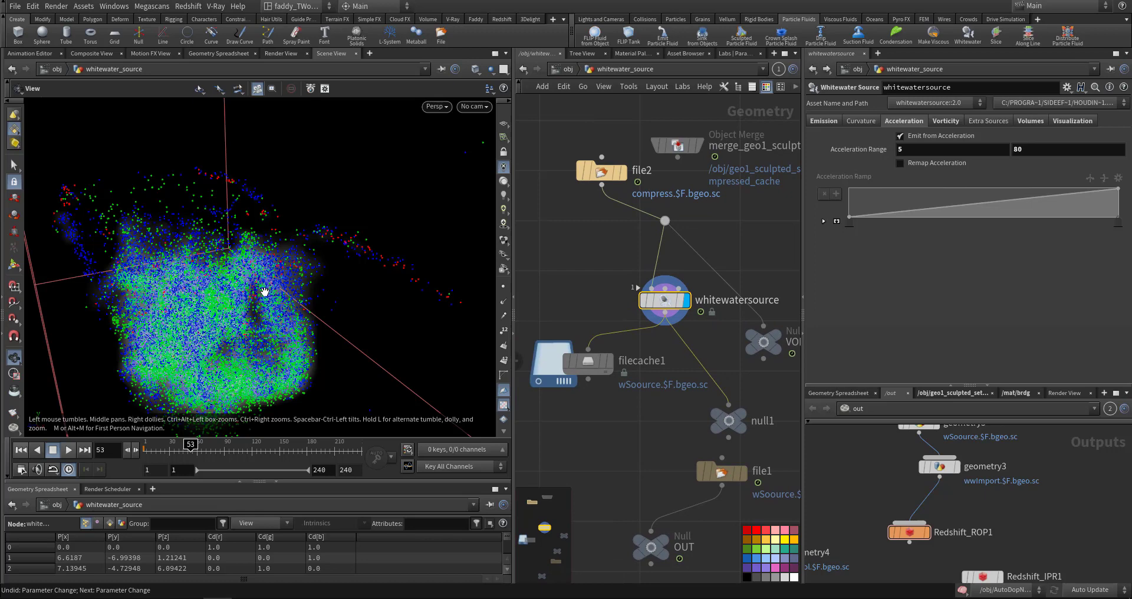
drag(241, 290, 243, 280)
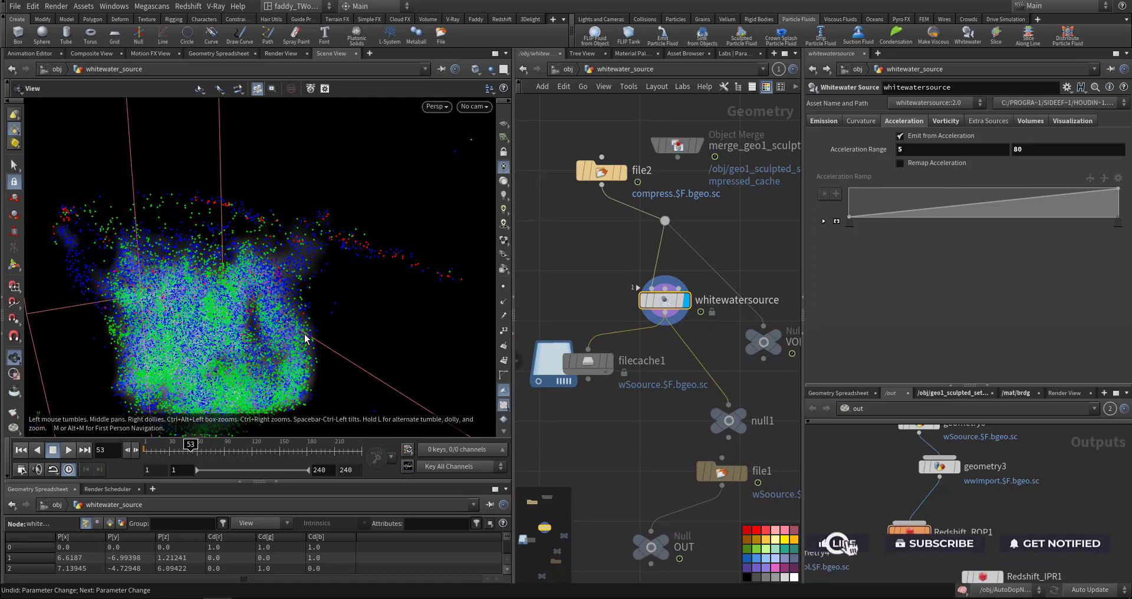
Return to frame 1 with dynamics simulation disabled and open the whitewater_sim network.
key(ctrl+Up)
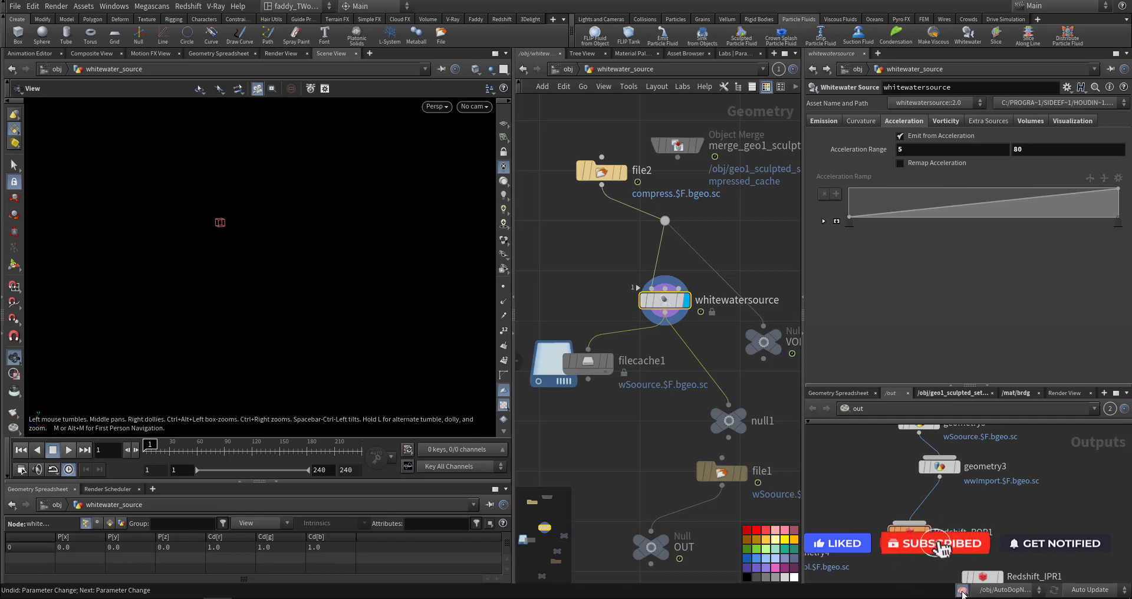
click(556, 73)
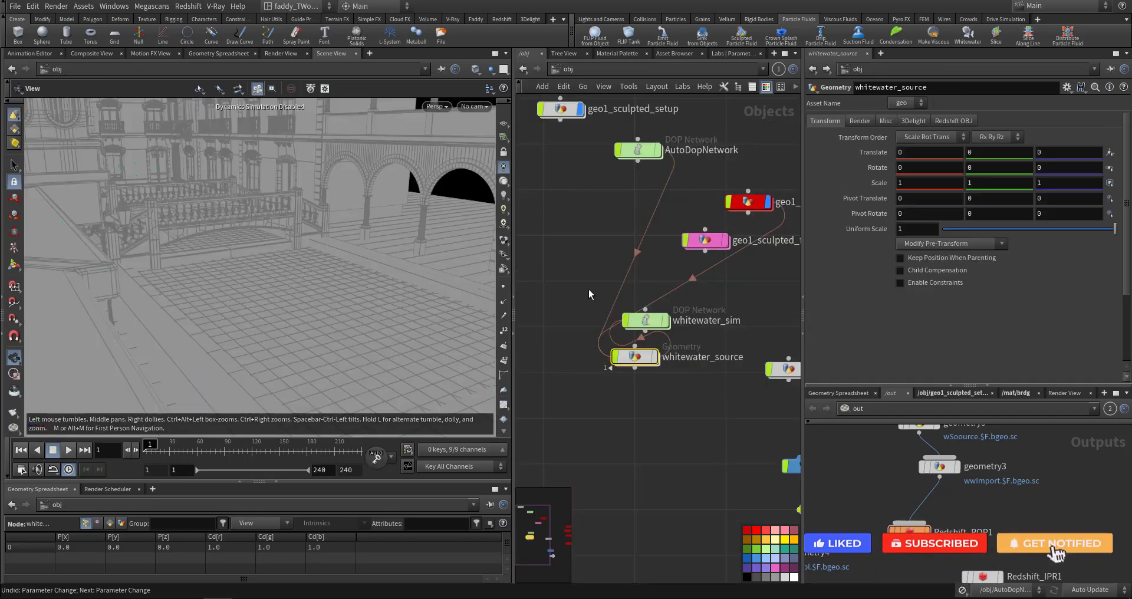
double_click(646, 320)
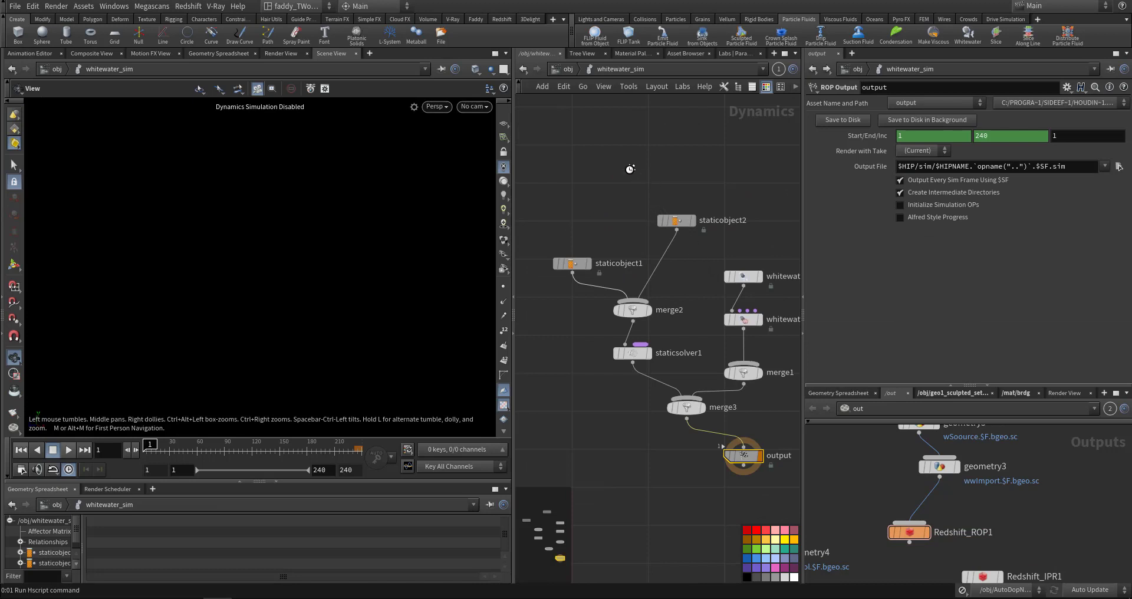
key(ctrl+z)
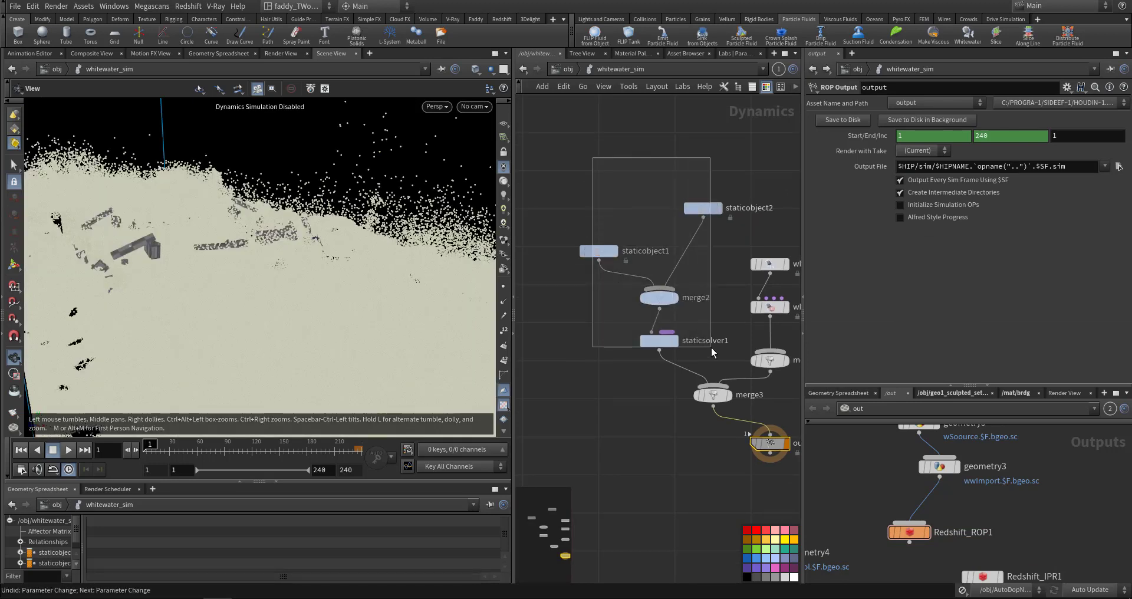
Select staticobject1, staticobject2, merge2 and staticsolver1 to review the collision part of the whitewater simulation.
drag(711, 348, 715, 352)
mouse_move(707, 205)
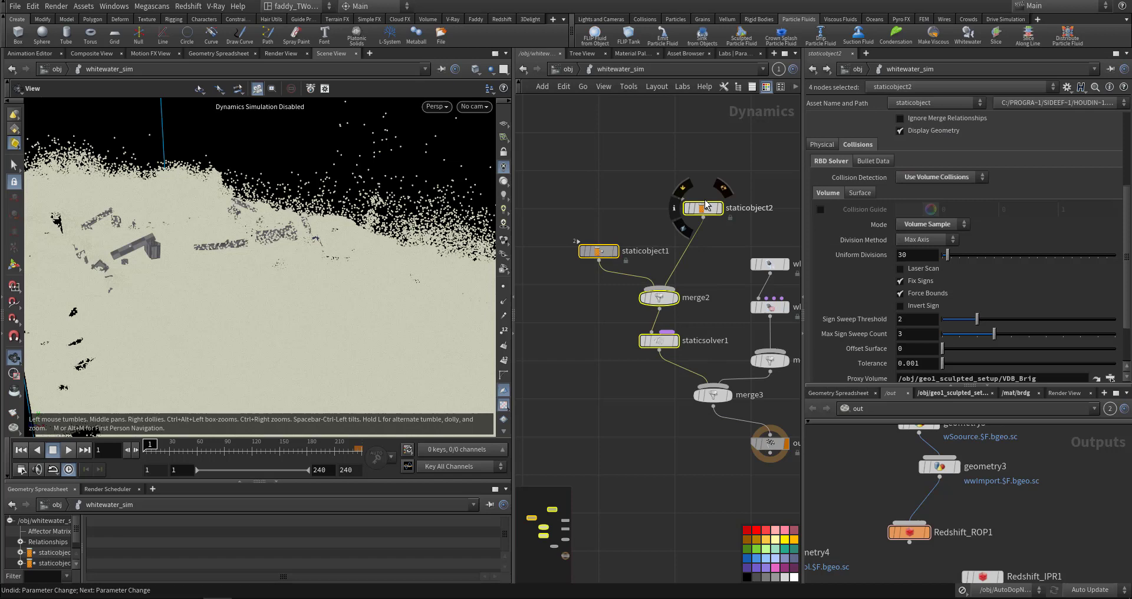
drag(205, 316, 149, 295)
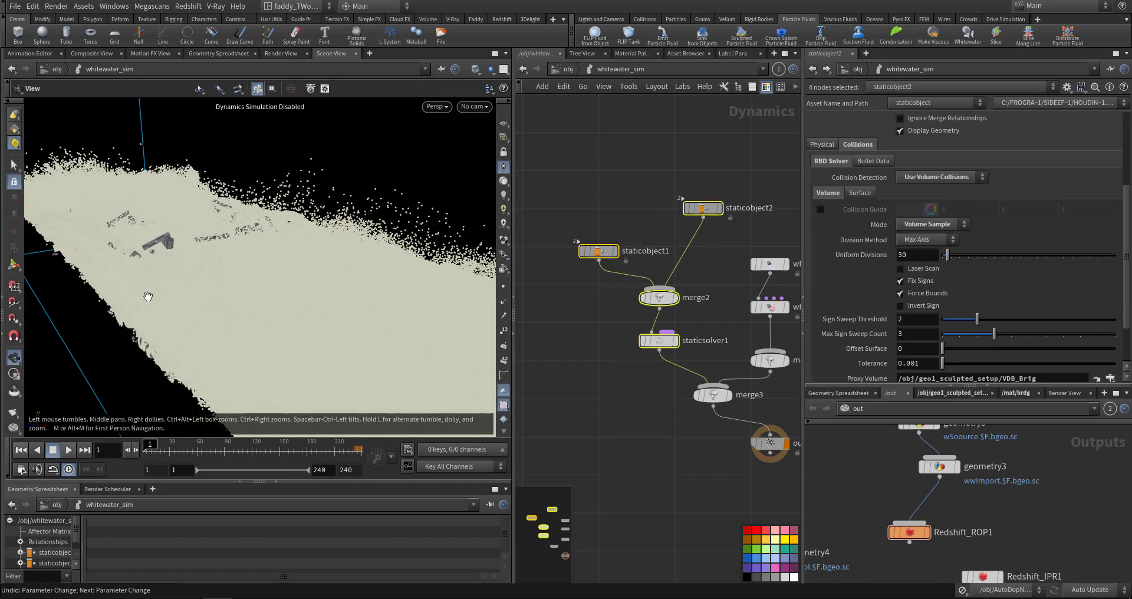
middle_drag(307, 271, 140, 300)
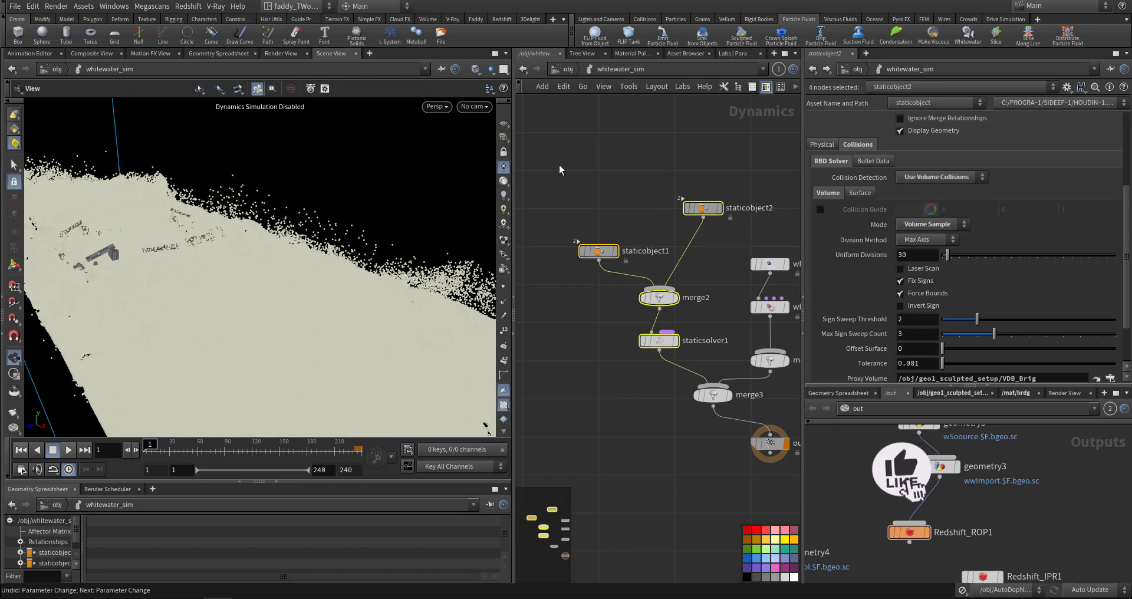
drag(559, 168, 723, 348)
Examine the settings of whitewaterobject1 and whitewatersolver1 together with the simulated whitewater particles.
middle_drag(722, 252, 636, 263)
drag(636, 261, 745, 292)
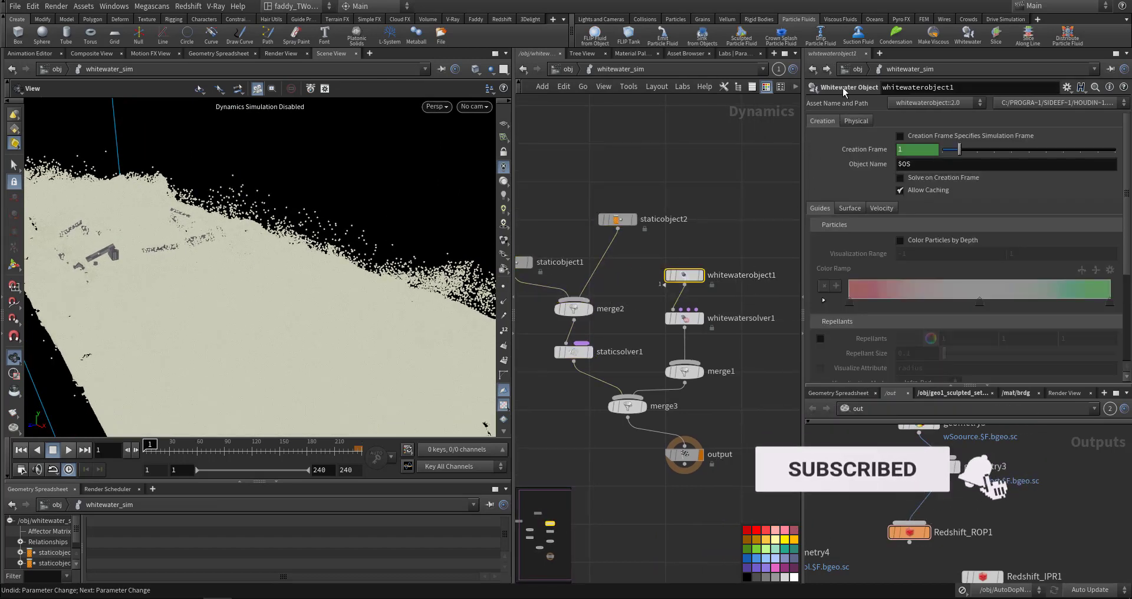
drag(643, 302, 706, 328)
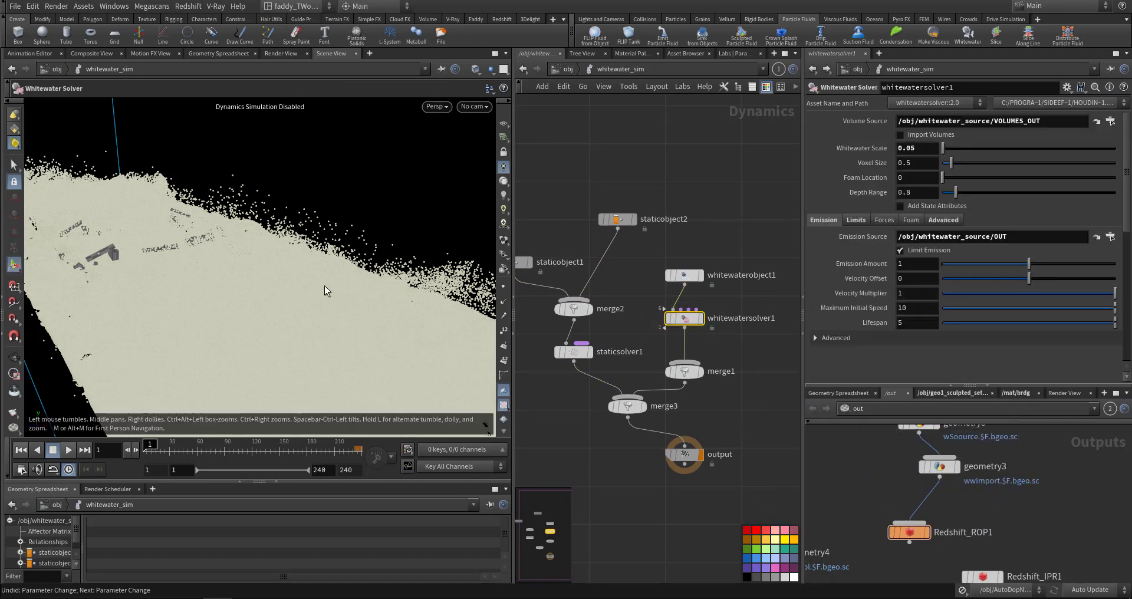
drag(295, 257, 187, 306)
alt+right_drag(187, 306, 198, 287)
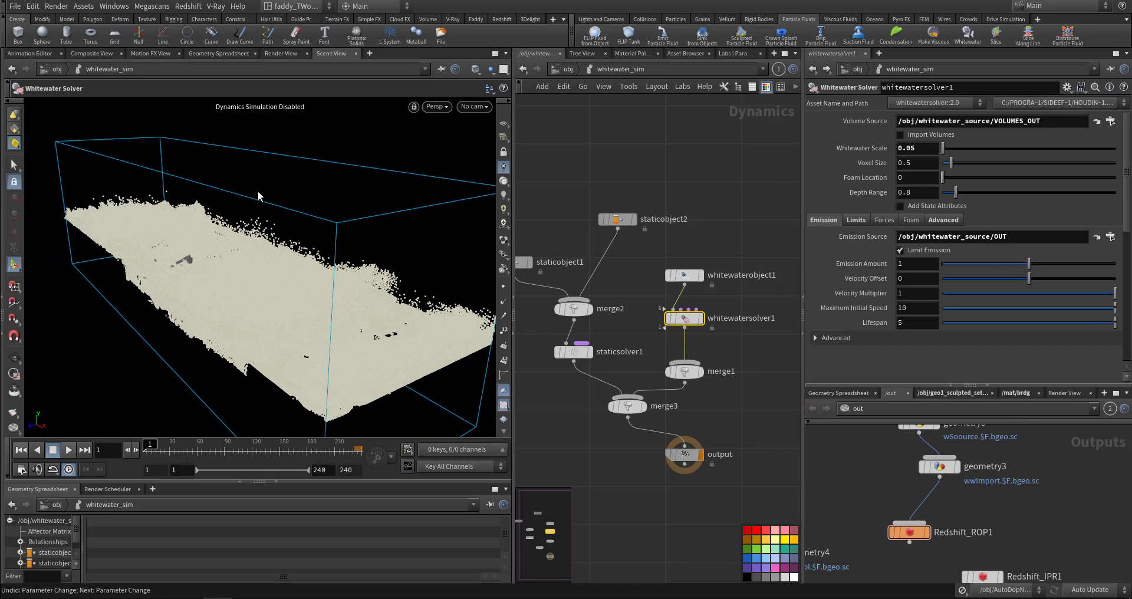
key(Escape)
mouse_move(264, 310)
mouse_down()
mouse_move(286, 318)
mouse_move(245, 305)
mouse_up()
alt+right_drag(245, 304, 521, 396)
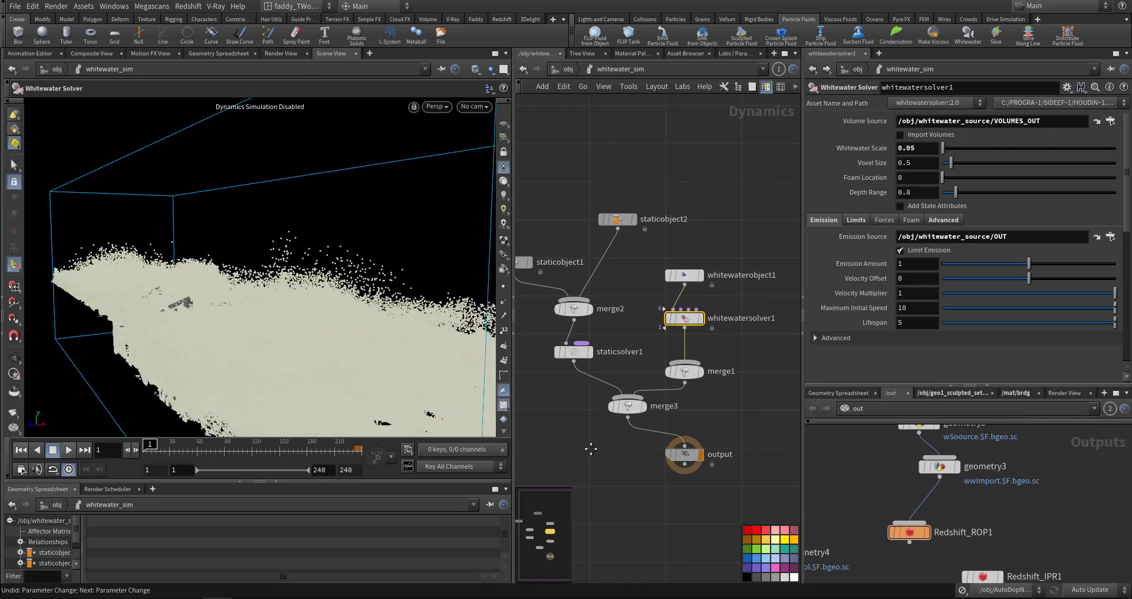
middle_drag(591, 449, 613, 413)
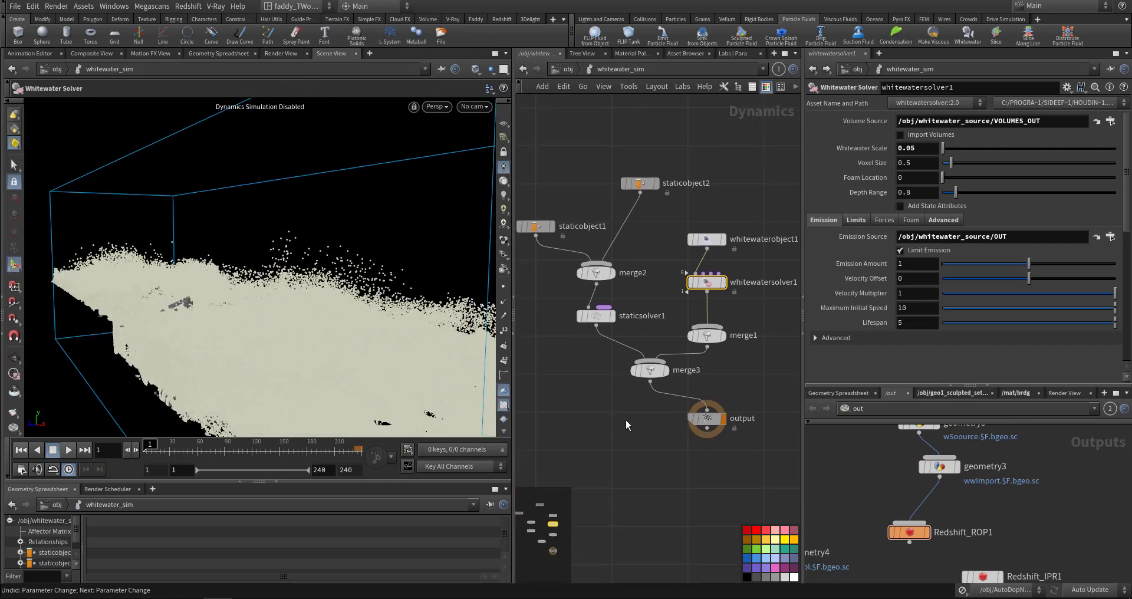
Open the whitewater_import network and inspect the node information of file1.
click(561, 71)
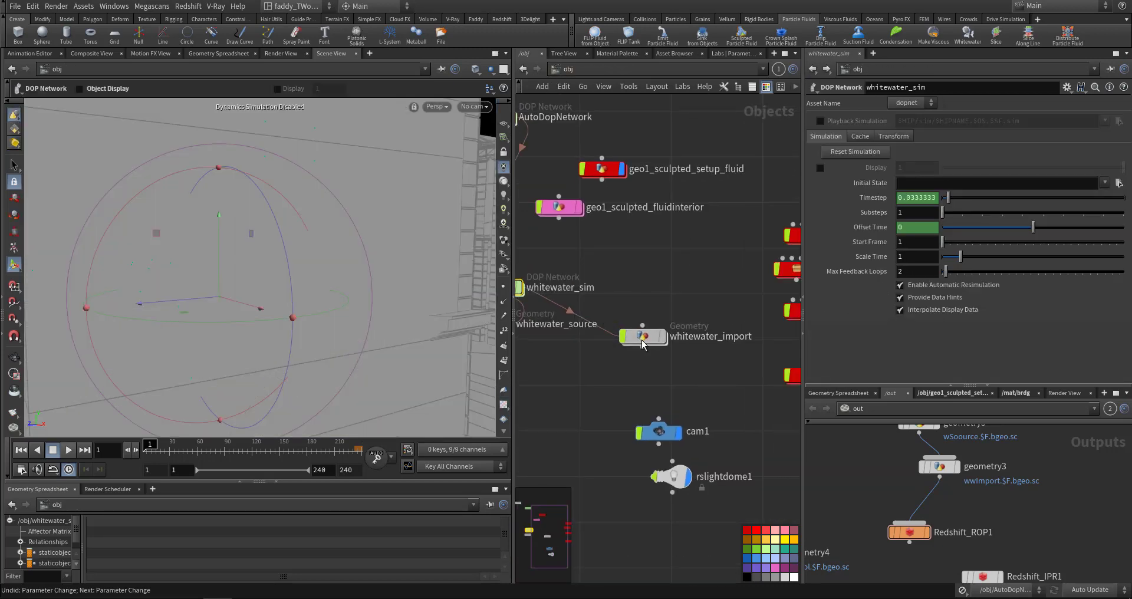
double_click(642, 342)
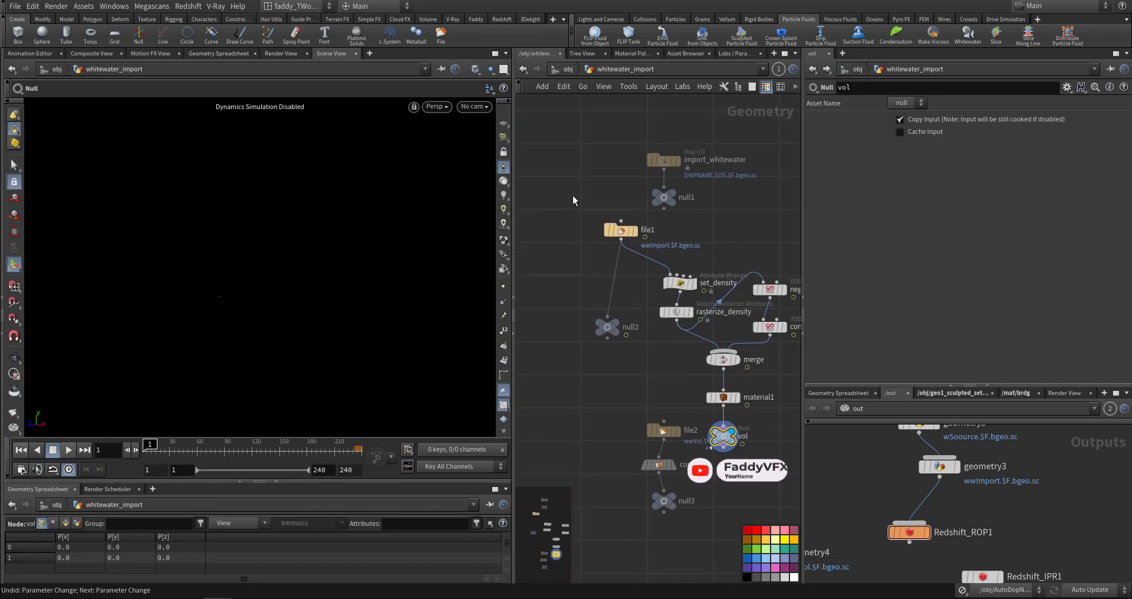
middle_click(622, 231)
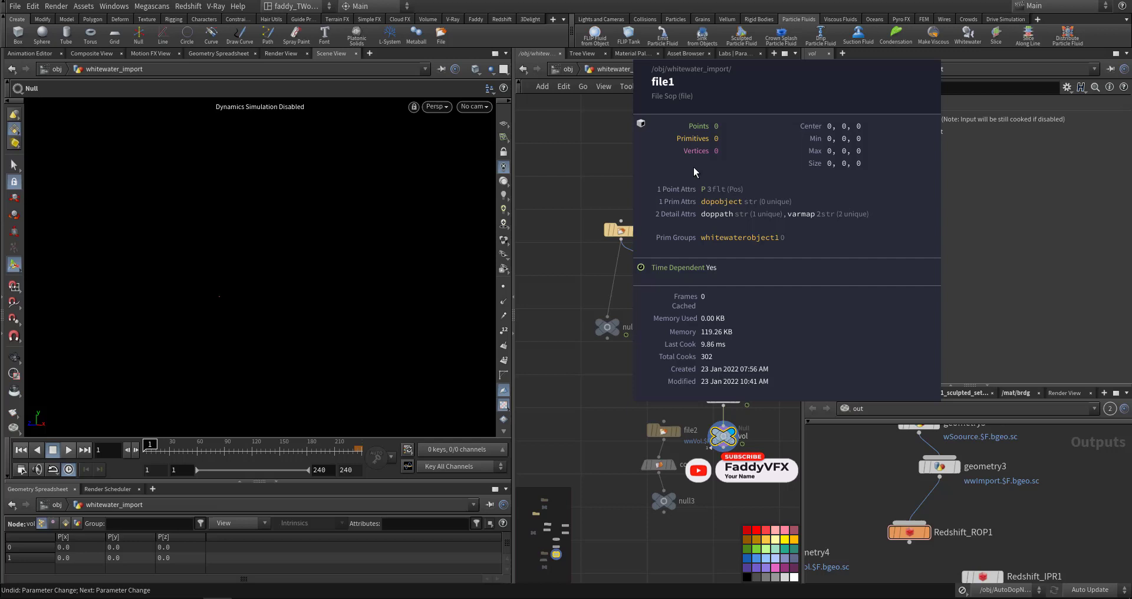
Advance to frame 8 and review the point attributes of the cached whitewater in file1.
click(135, 450)
click(135, 450)
click(135, 450)
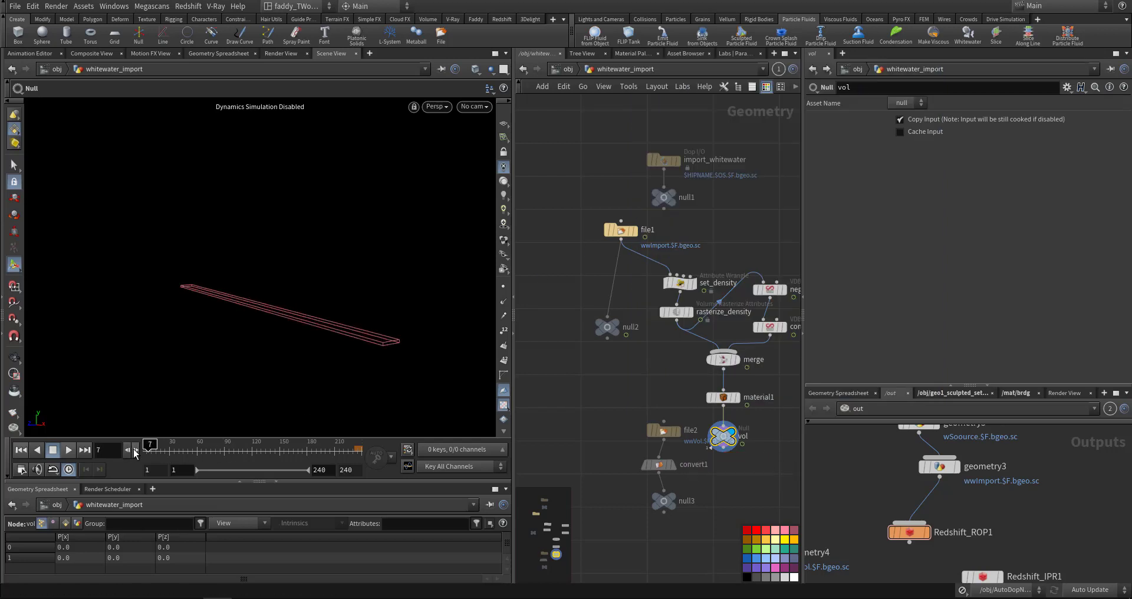
middle_click(624, 235)
click(602, 230)
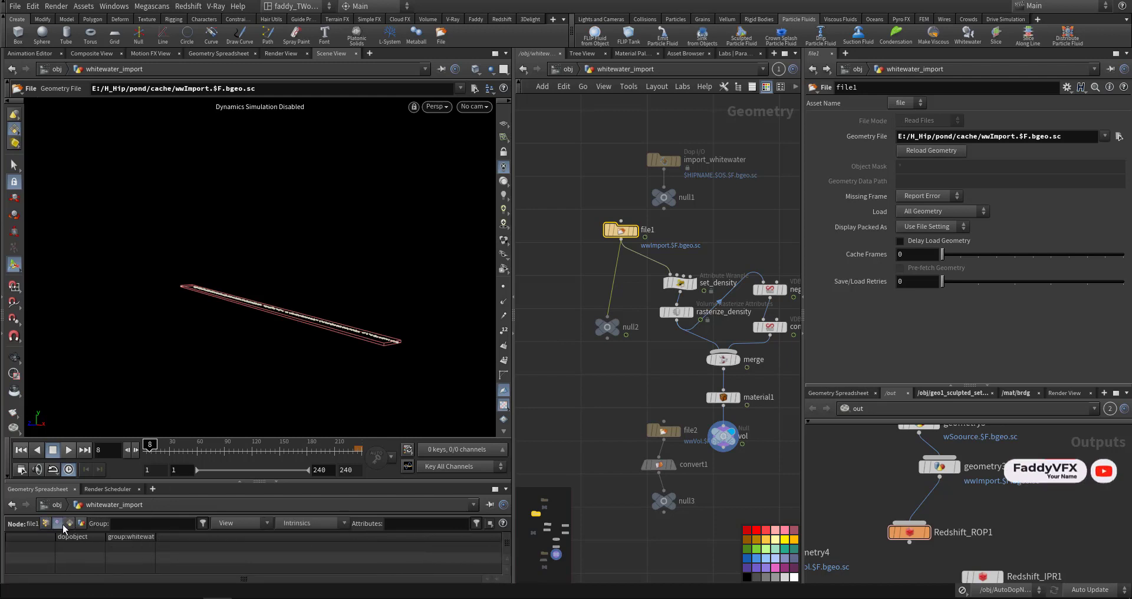
mouse_move(230, 583)
mouse_down()
mouse_move(389, 590)
mouse_move(229, 584)
mouse_up()
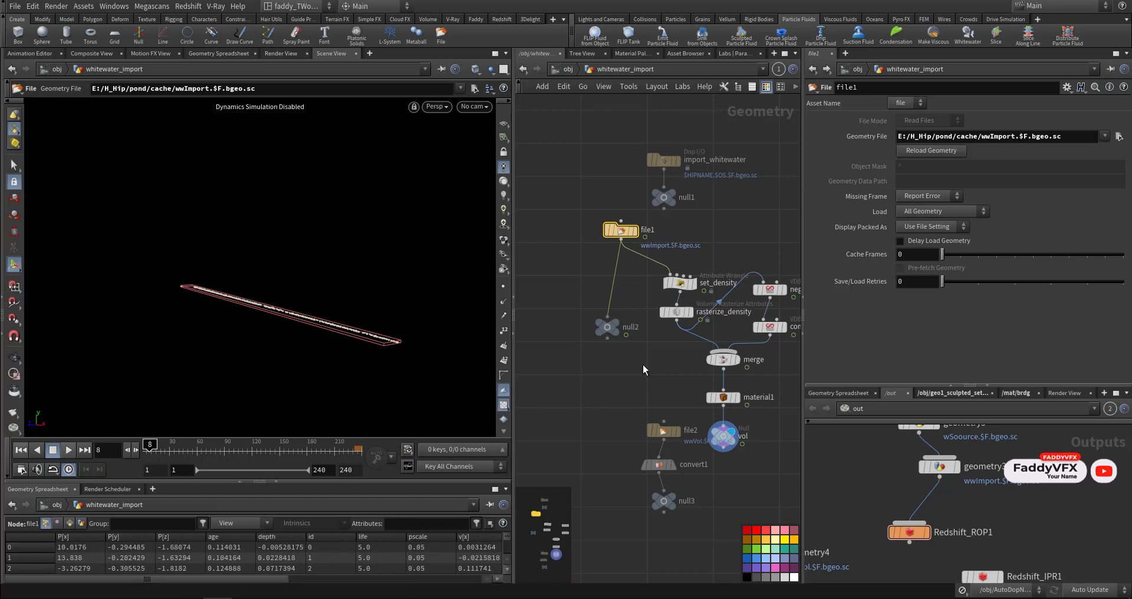
Display null2 at frame 45 with the View tool active and check its point attributes.
click(614, 325)
click(610, 331)
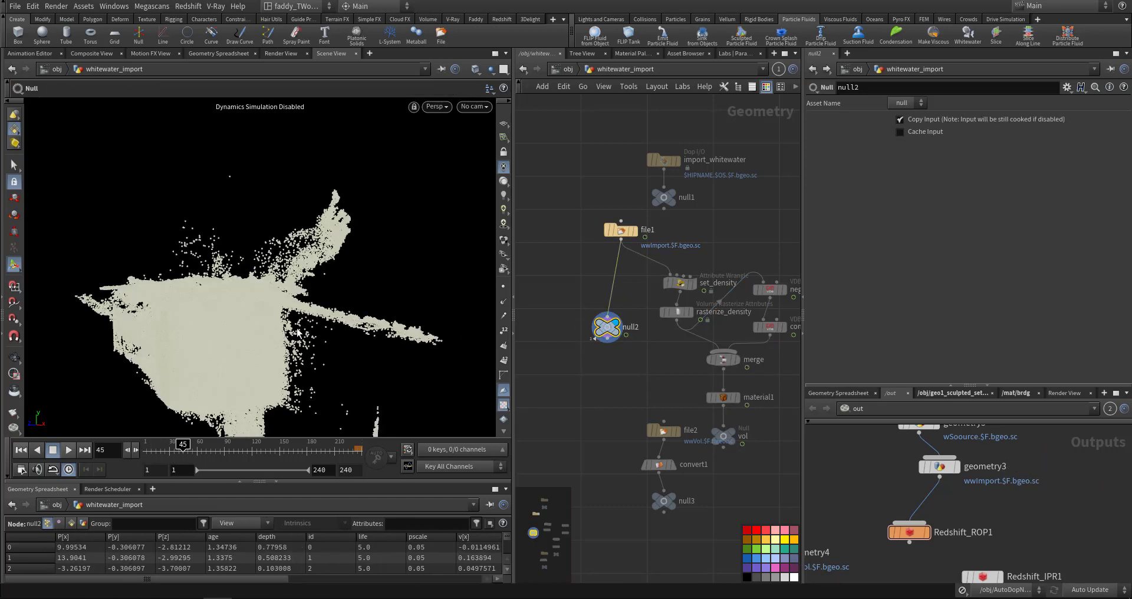
click(14, 360)
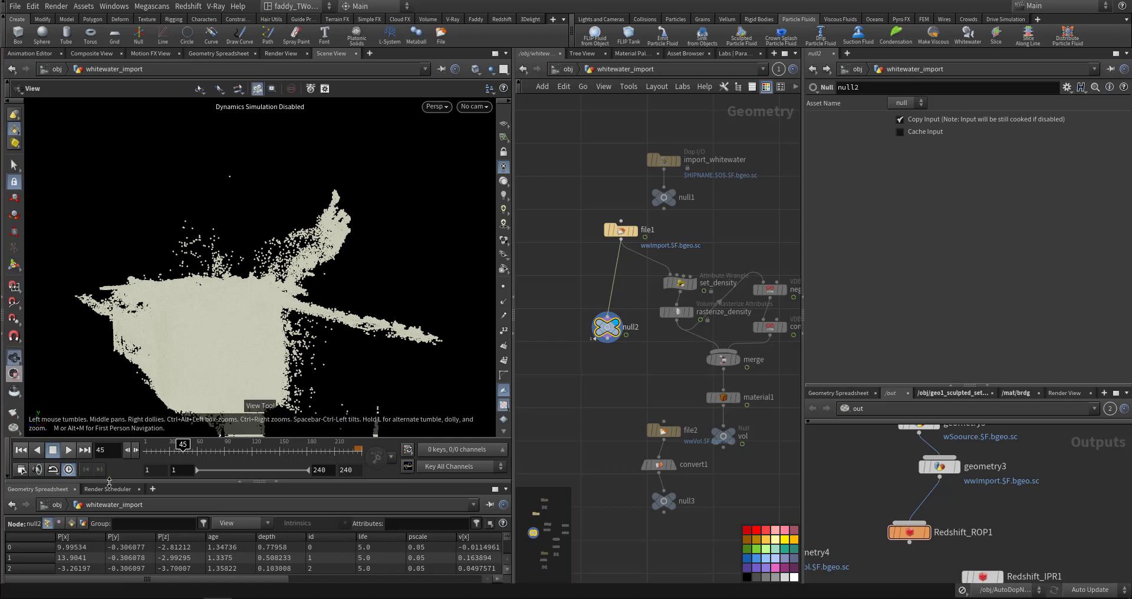
click(69, 523)
click(47, 523)
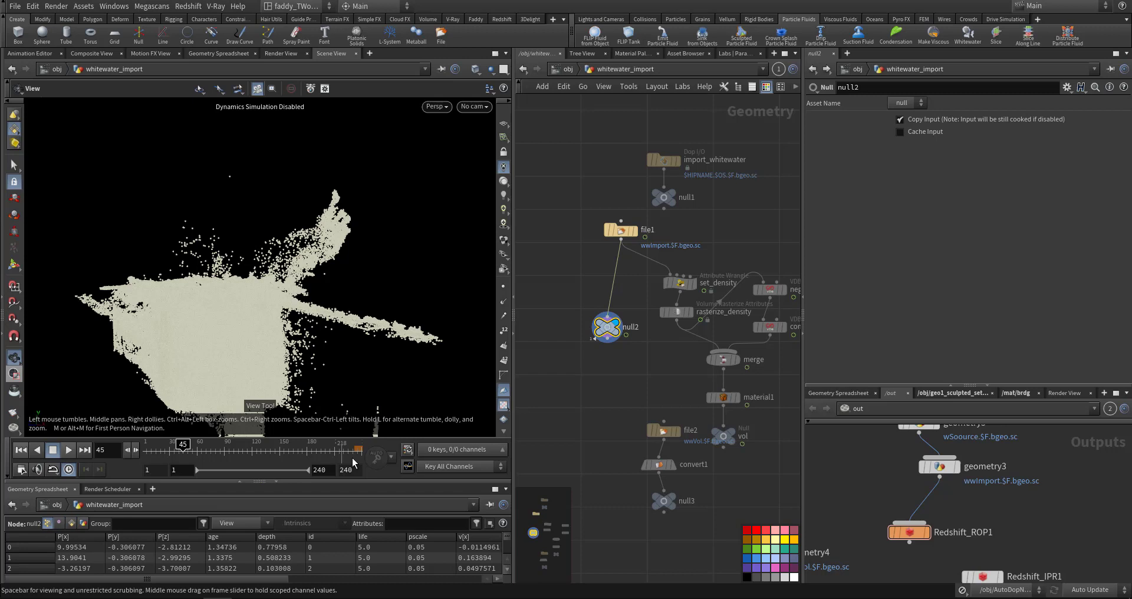
Examine the set_density wrangle's parameters and its connection to the rasterize_density node.
middle_drag(680, 368, 601, 417)
scroll(601, 418, up, 3)
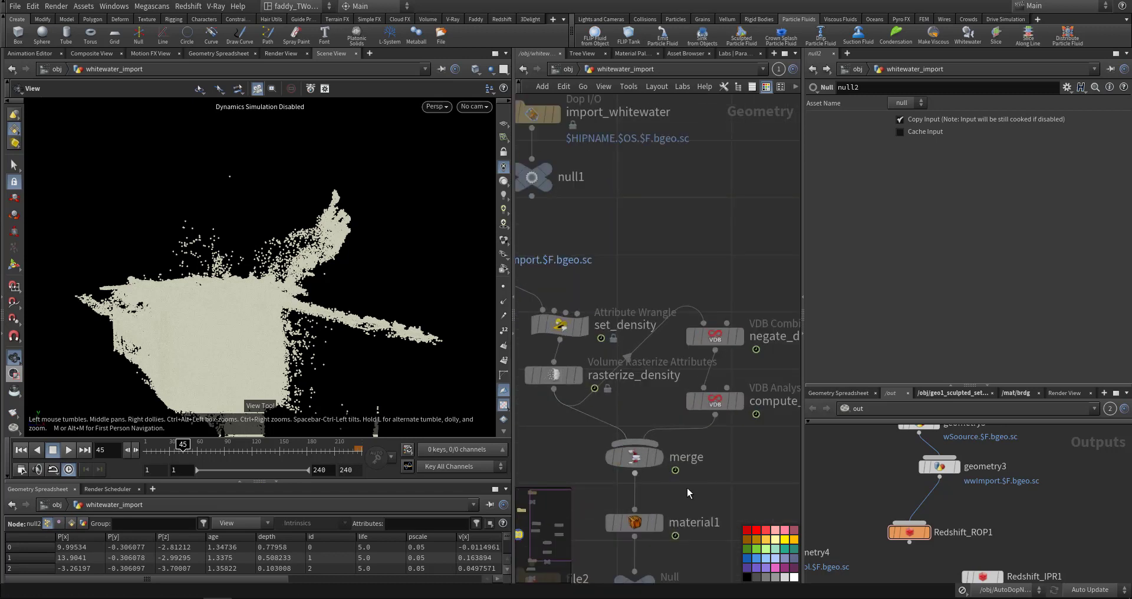
scroll(756, 432, down, 2)
middle_drag(725, 494, 724, 413)
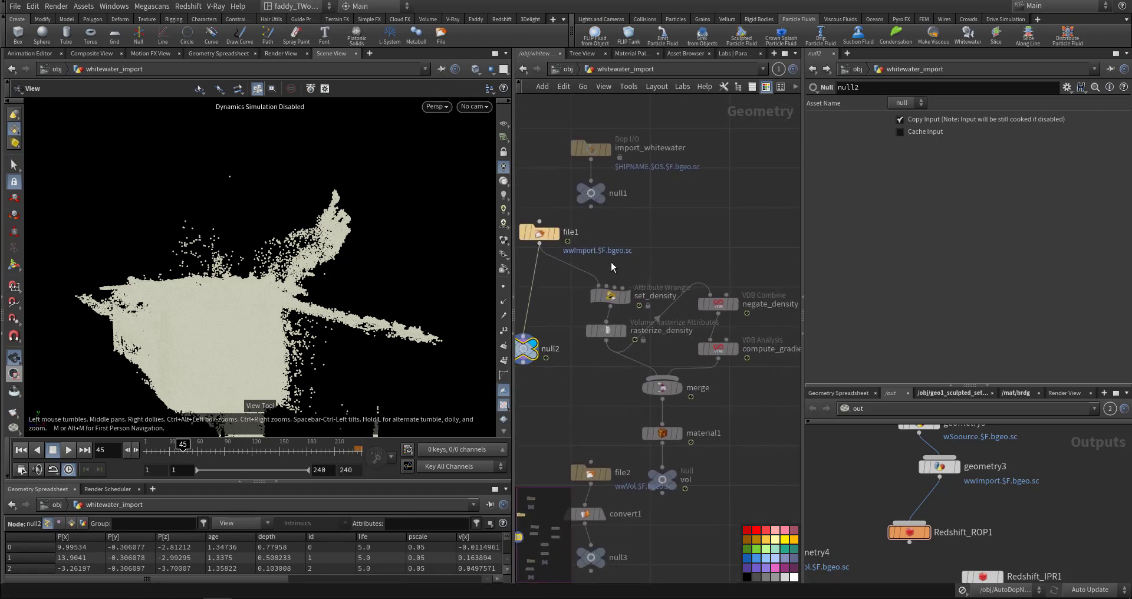
click(621, 301)
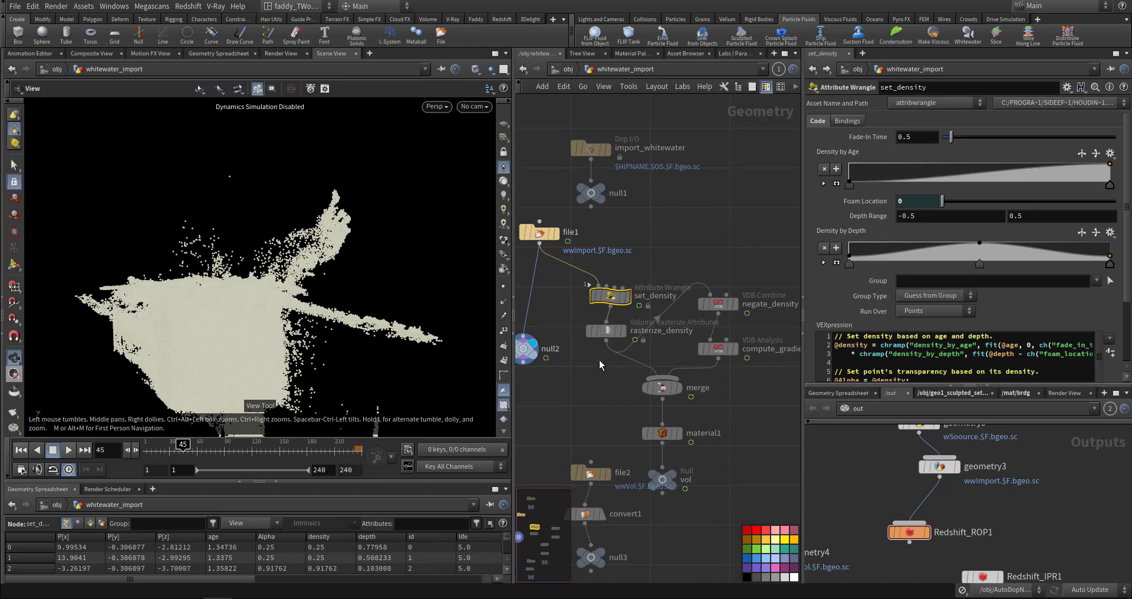
click(637, 327)
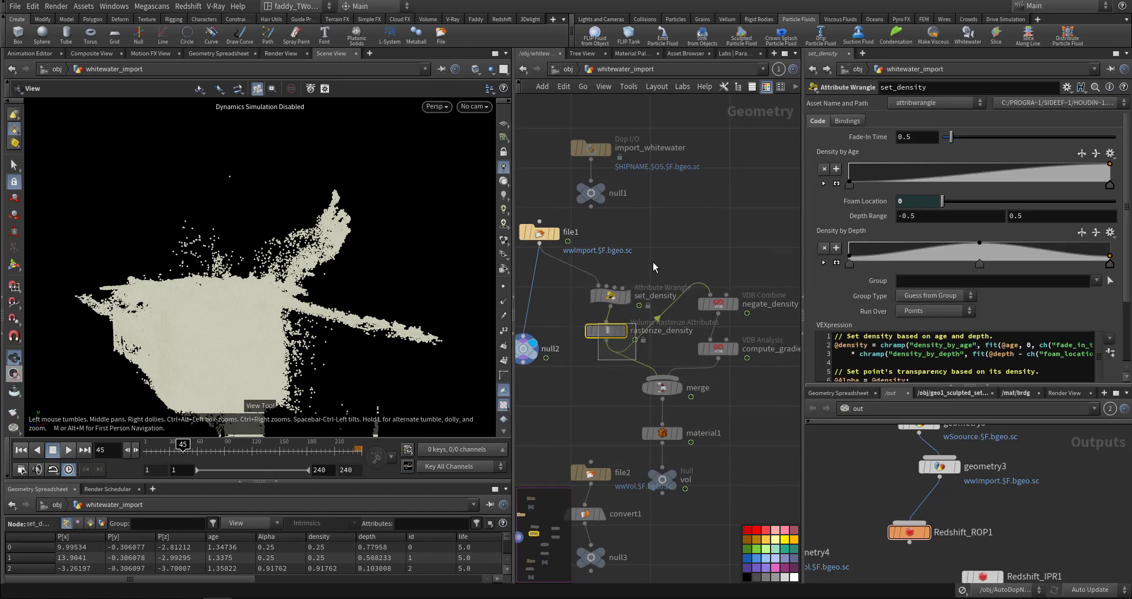
click(650, 289)
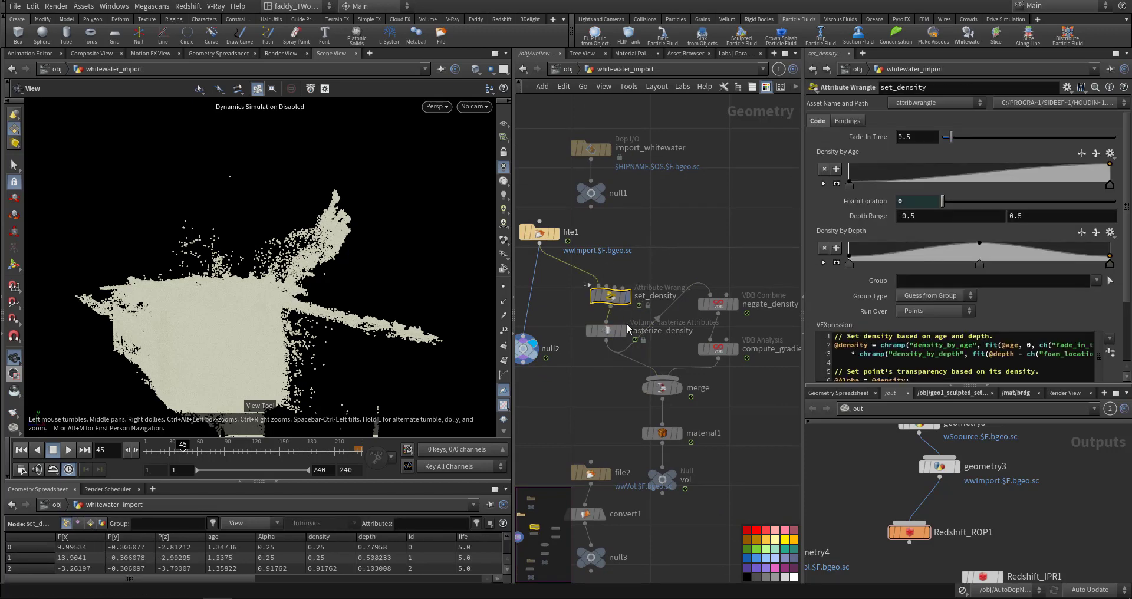
Display the merge node and inspect the rasterized whitewater density volume up close.
mouse_move(677, 481)
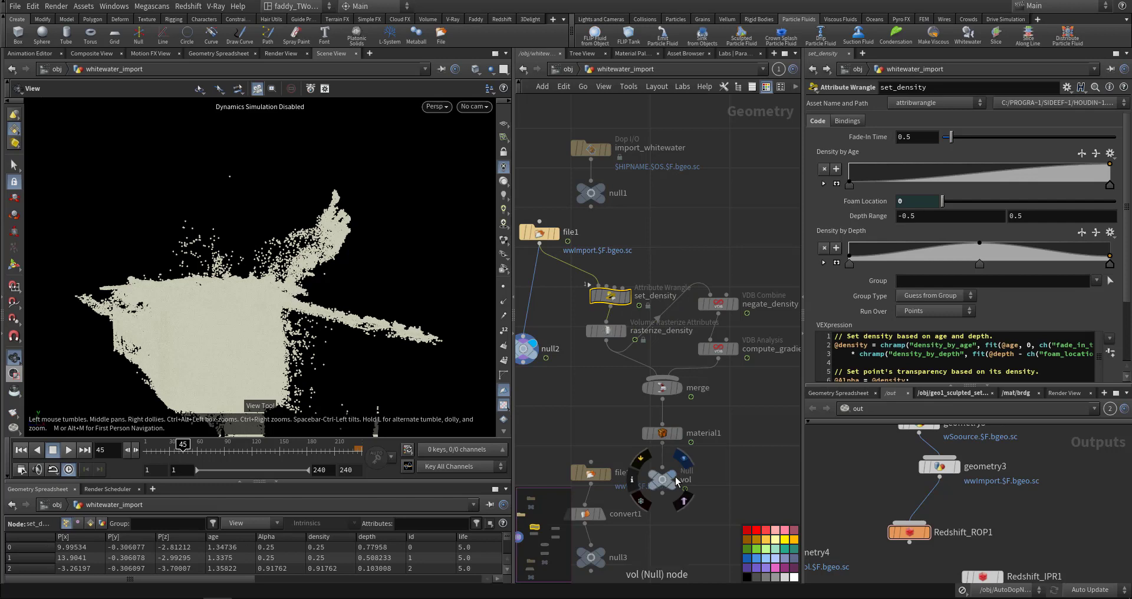
click(663, 388)
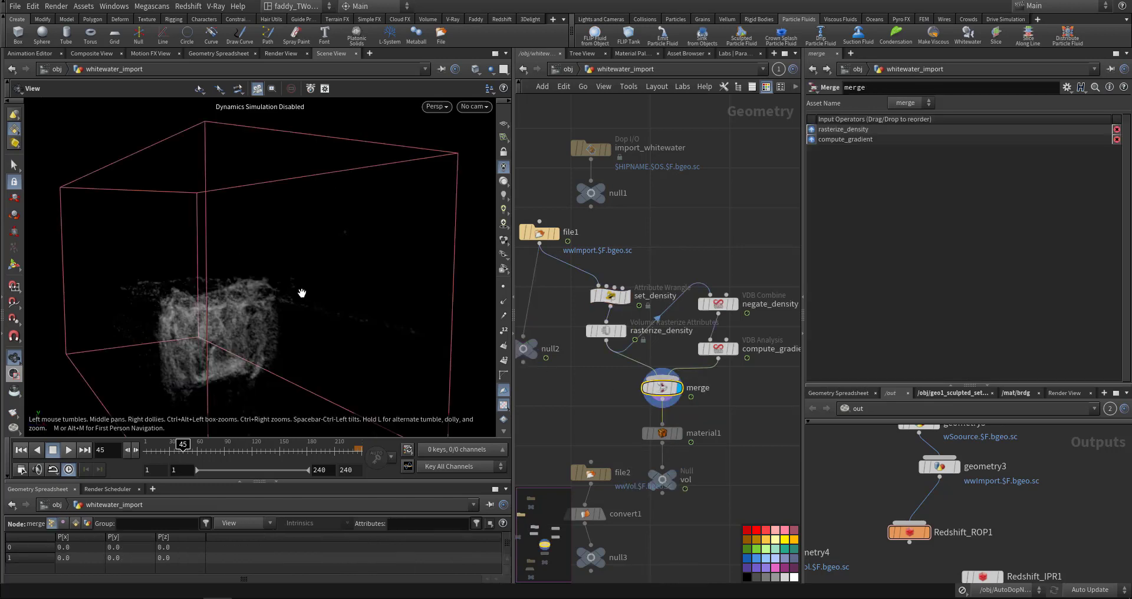
mouse_move(233, 322)
mouse_down()
mouse_move(278, 346)
mouse_move(318, 412)
mouse_move(296, 405)
mouse_move(245, 331)
mouse_up()
right_drag(245, 331, 394, 311)
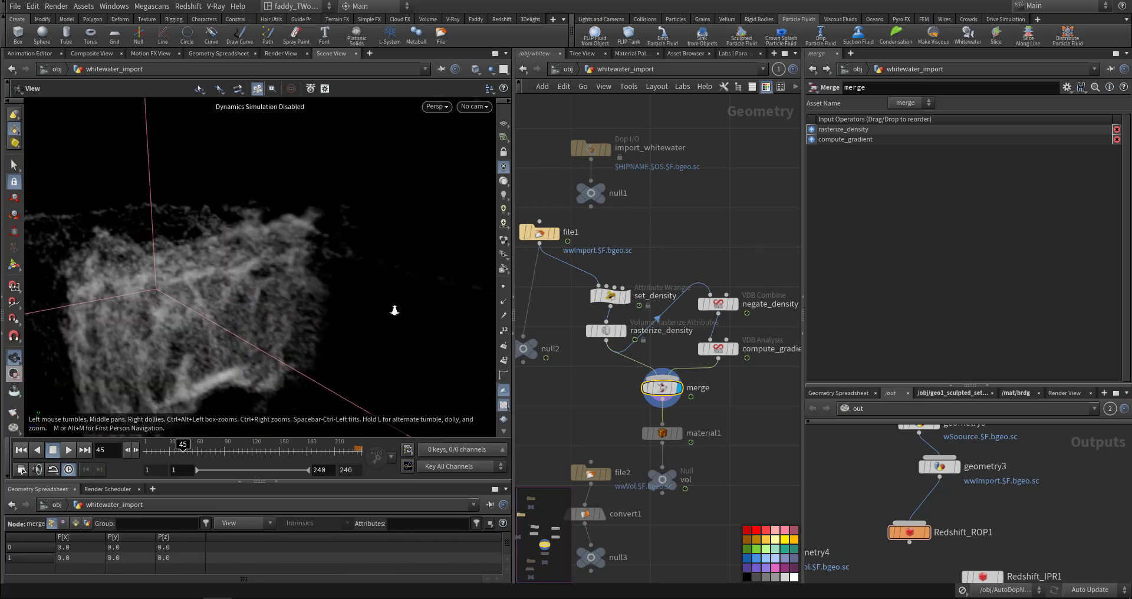
Move the middle point of set_density's Density by Depth ramp toward its far end and inspect the resulting volume.
click(611, 298)
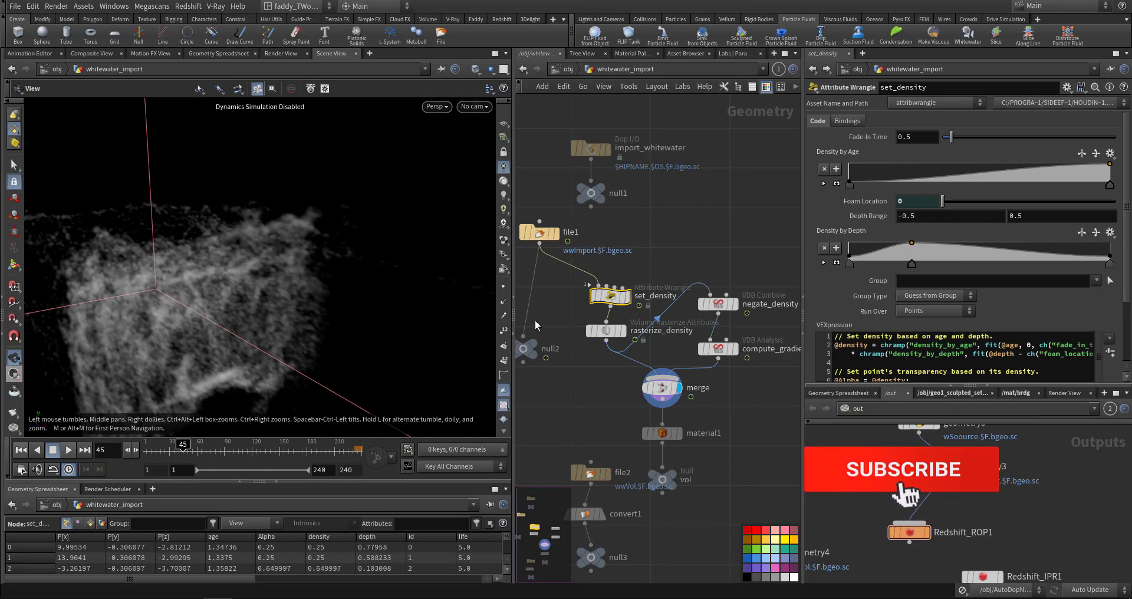
drag(912, 264, 1061, 263)
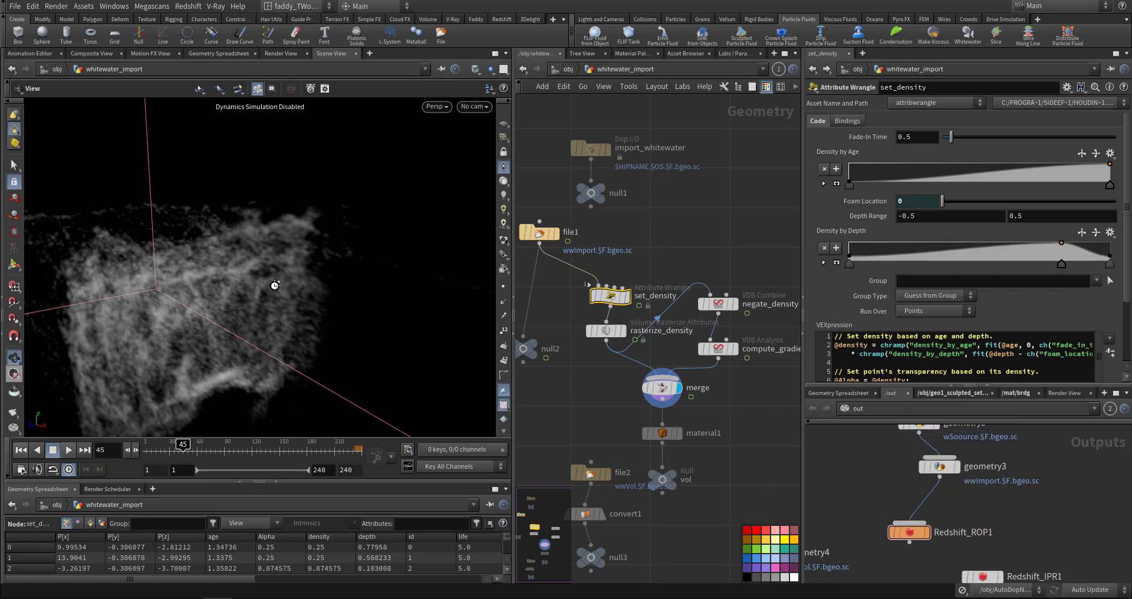
drag(280, 291, 263, 335)
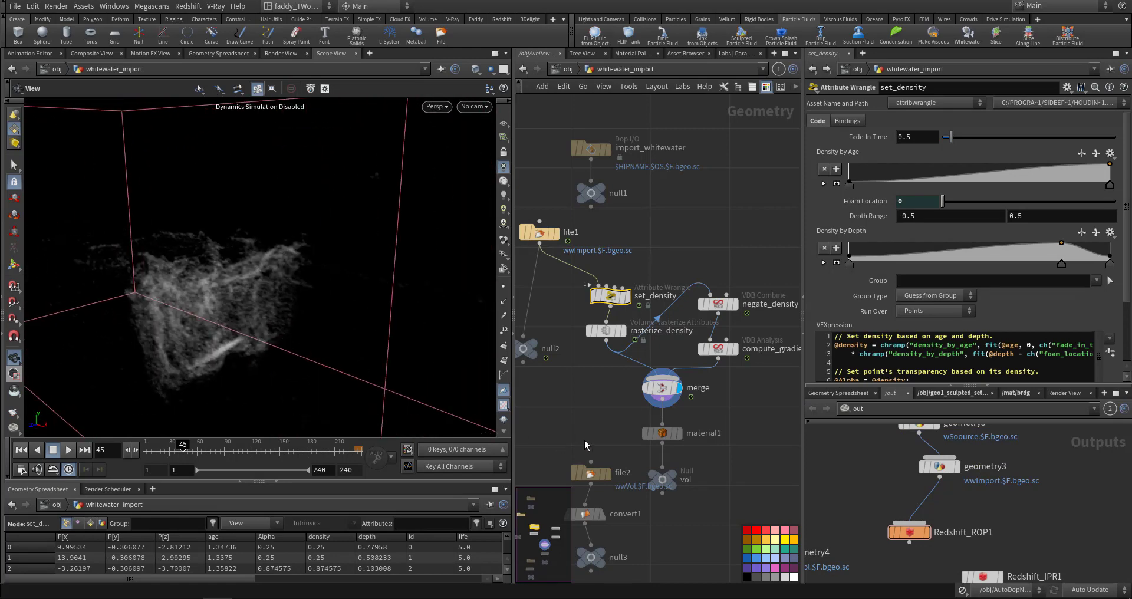
Display null3 and the file2 node that feeds it, and check the wwVol.$F.bgeo.sc cache path.
middle_drag(585, 443, 637, 395)
middle_drag(660, 358, 615, 289)
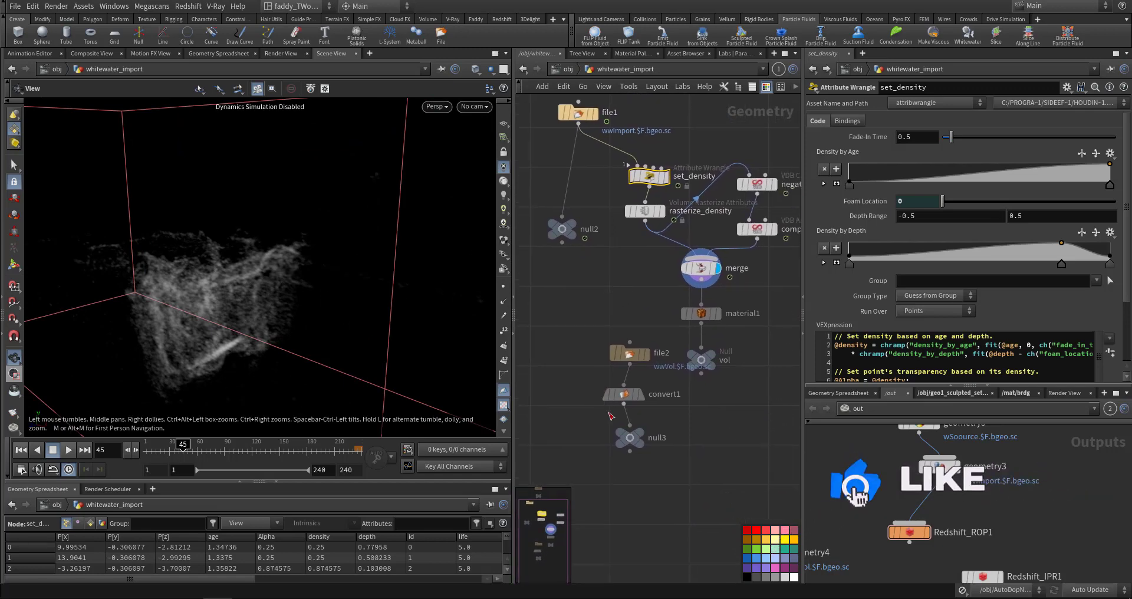
click(631, 436)
click(630, 438)
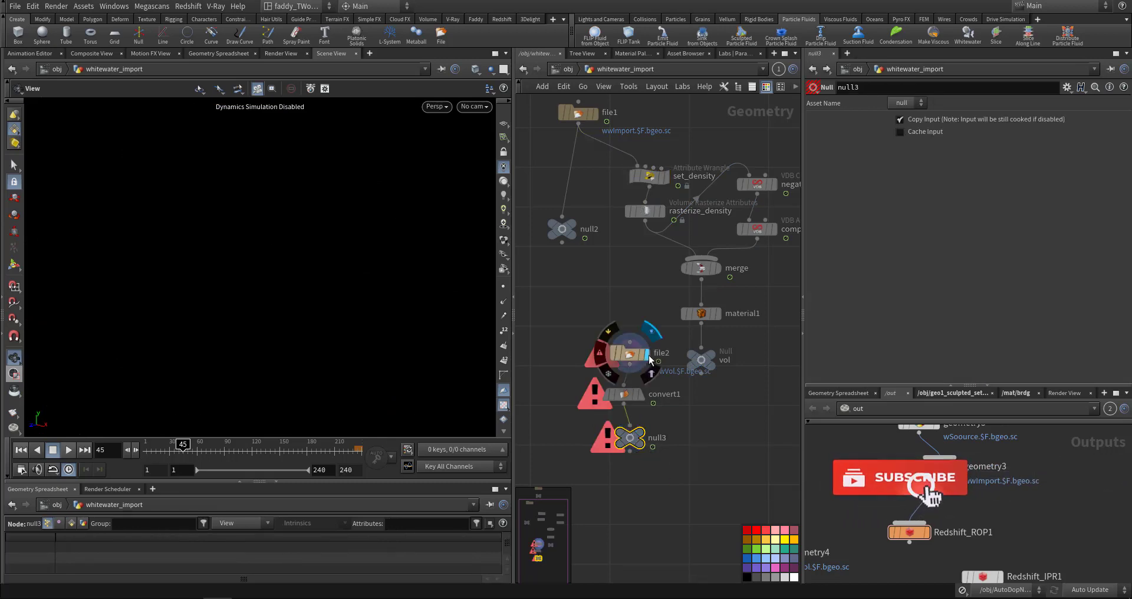
click(636, 356)
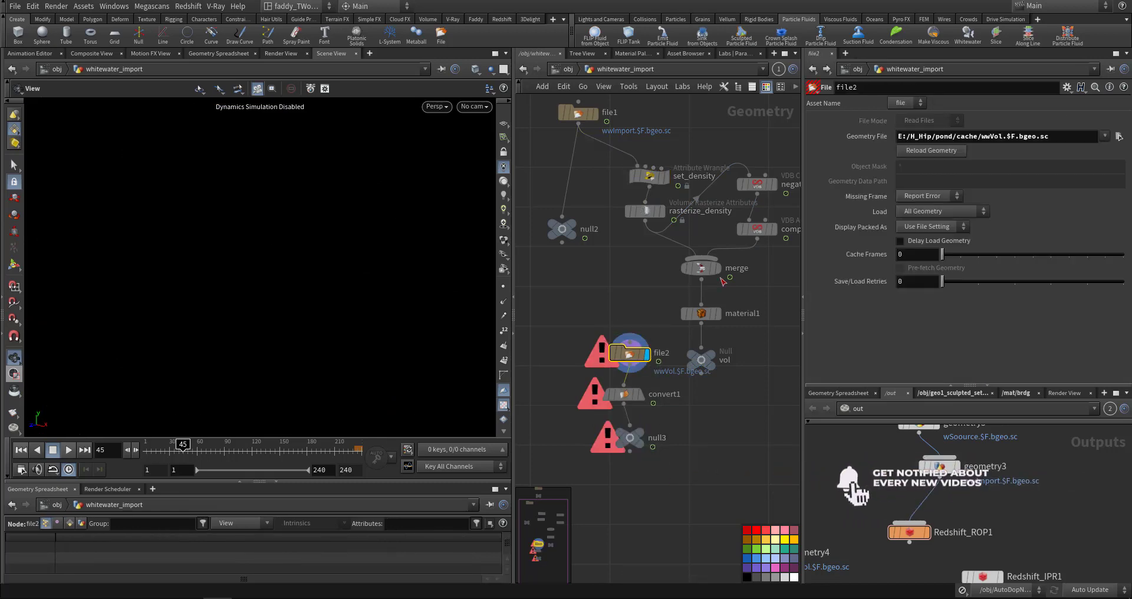
Check file2's cached volume at frame 141 and return to frame 1.
click(206, 451)
click(271, 452)
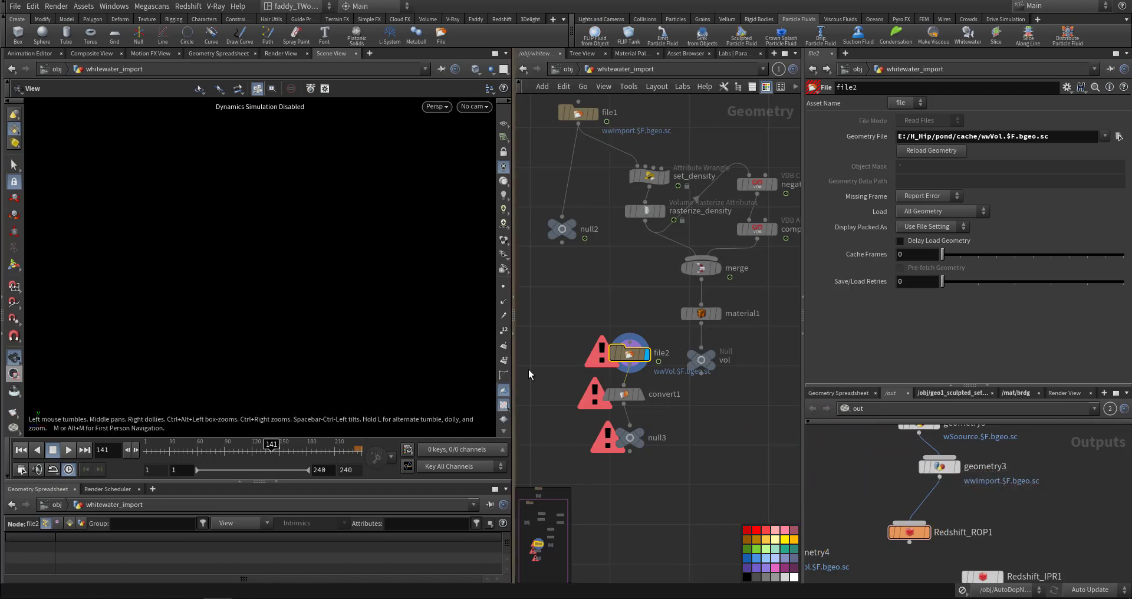
middle_drag(618, 323, 599, 326)
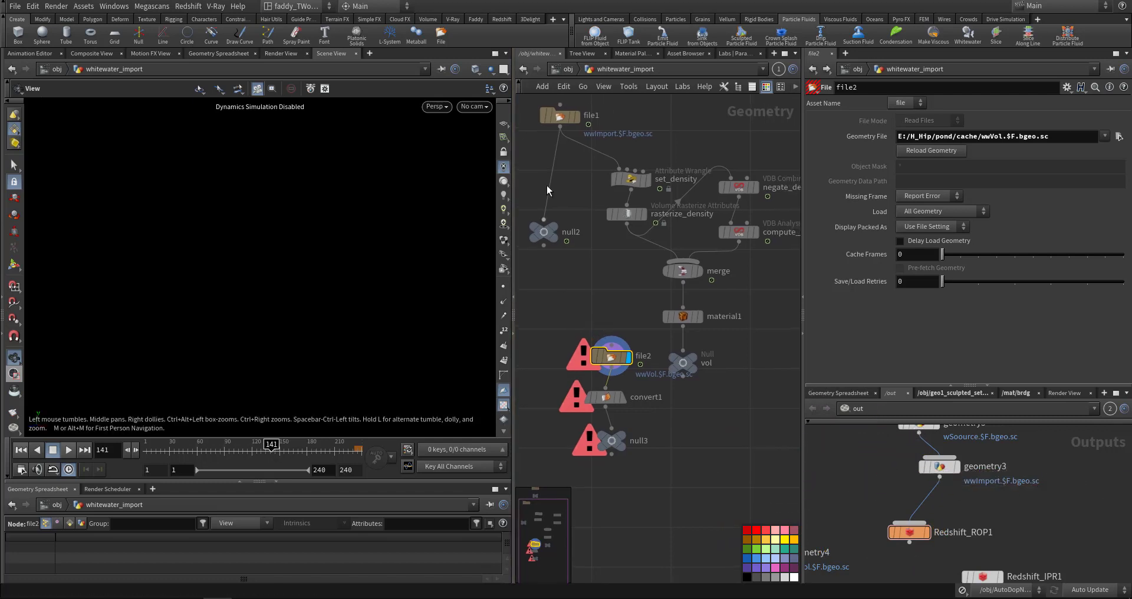
click(20, 450)
Open the pop object's network and view the particles merged from /obj/whitewater_import/null2 at frame 123.
key(u)
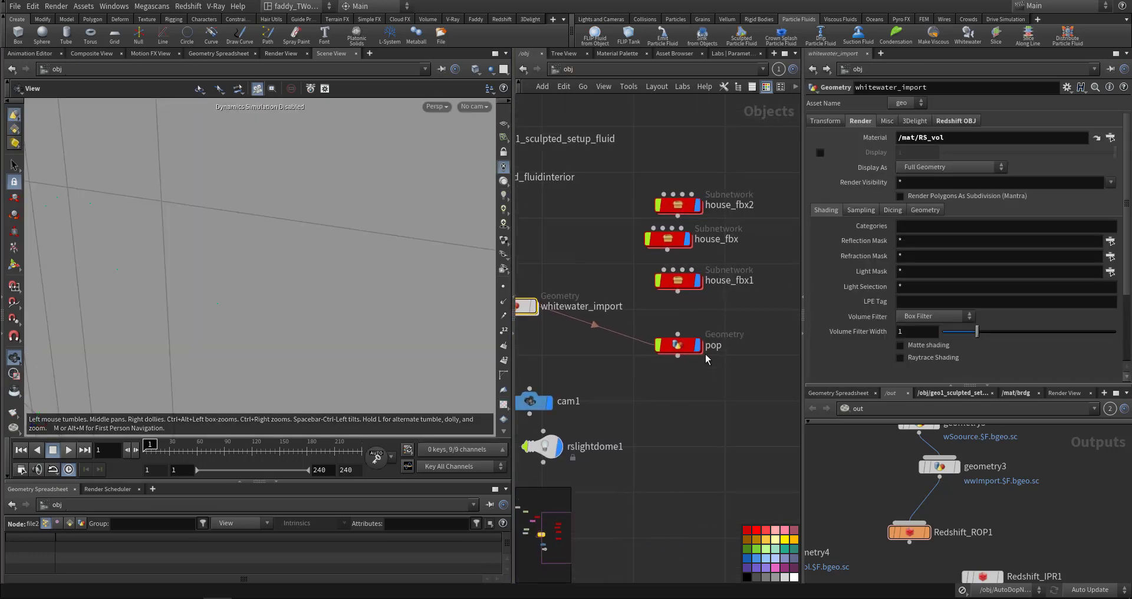
double_click(678, 345)
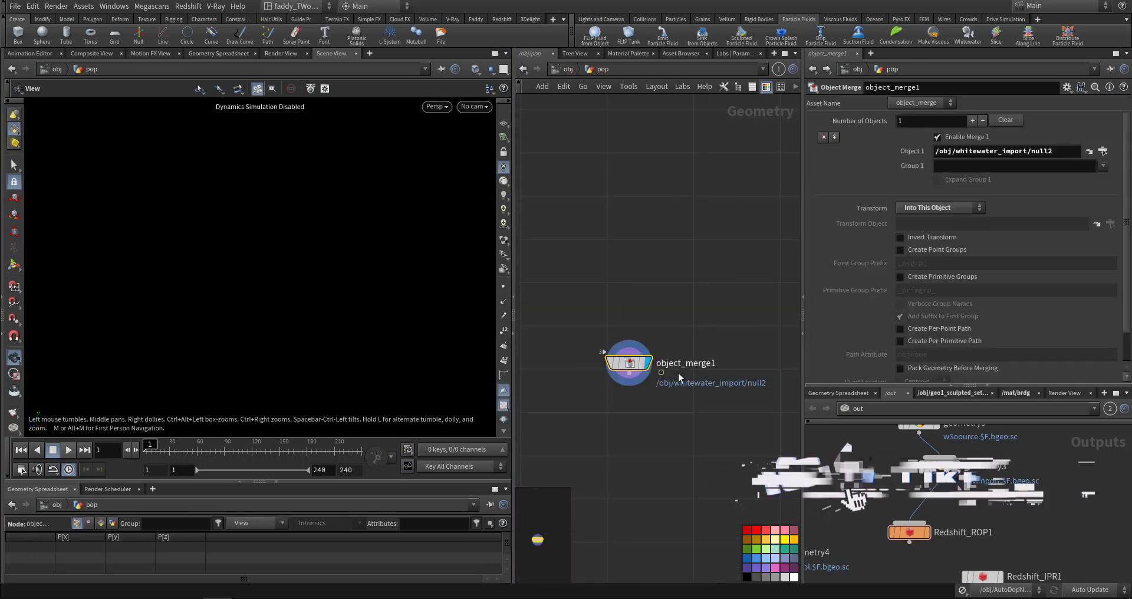
click(217, 451)
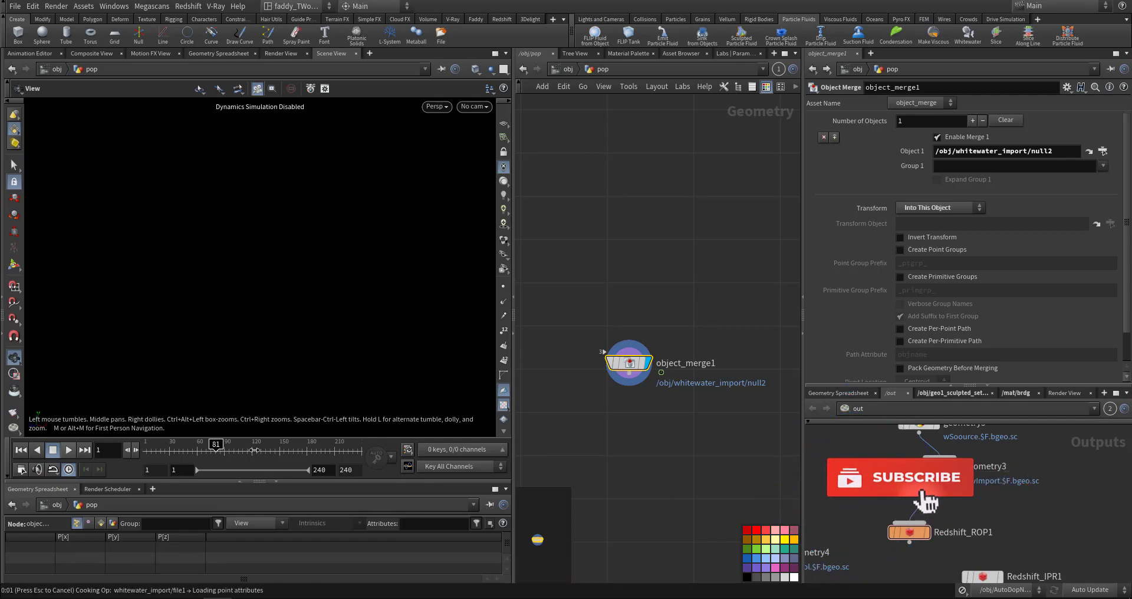
click(254, 451)
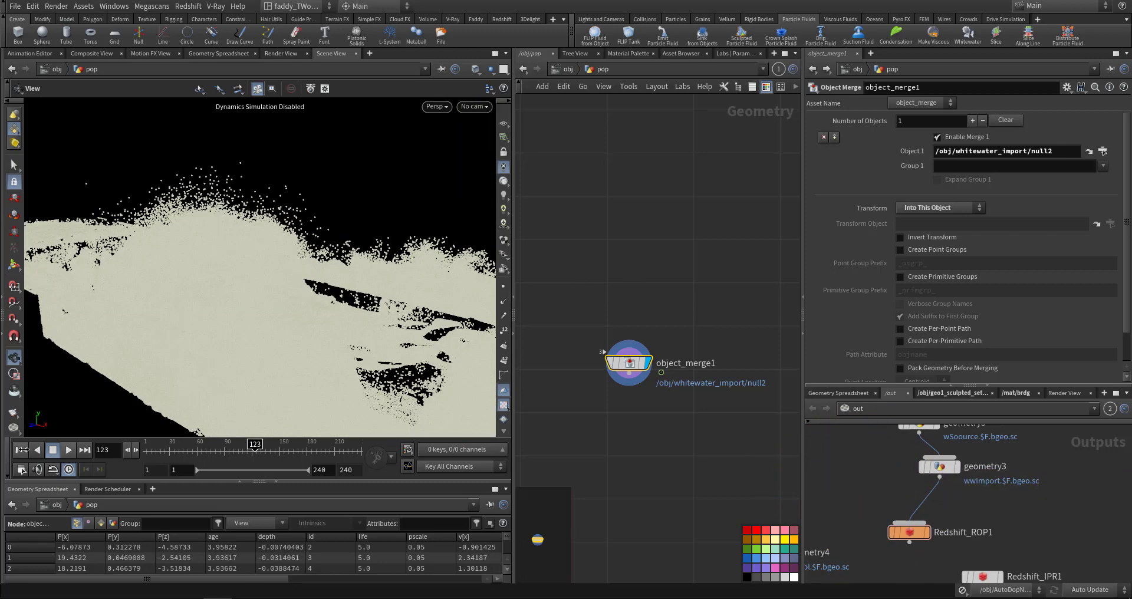
Return to the object level and review the pop object's Redshift particle settings, global scale multiplier and render material.
click(569, 70)
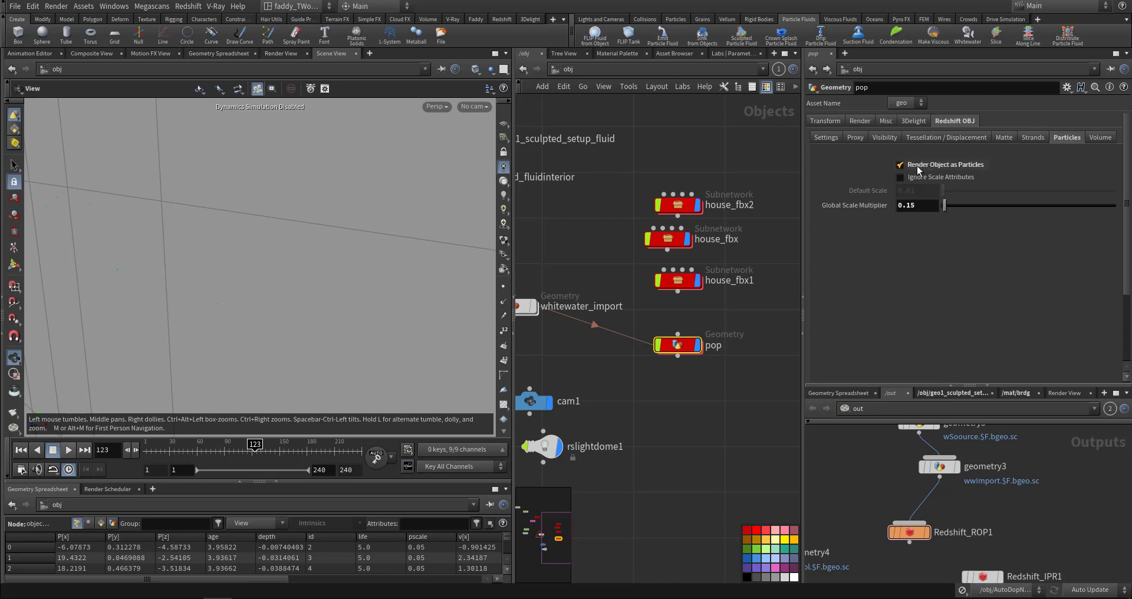
double_click(911, 205)
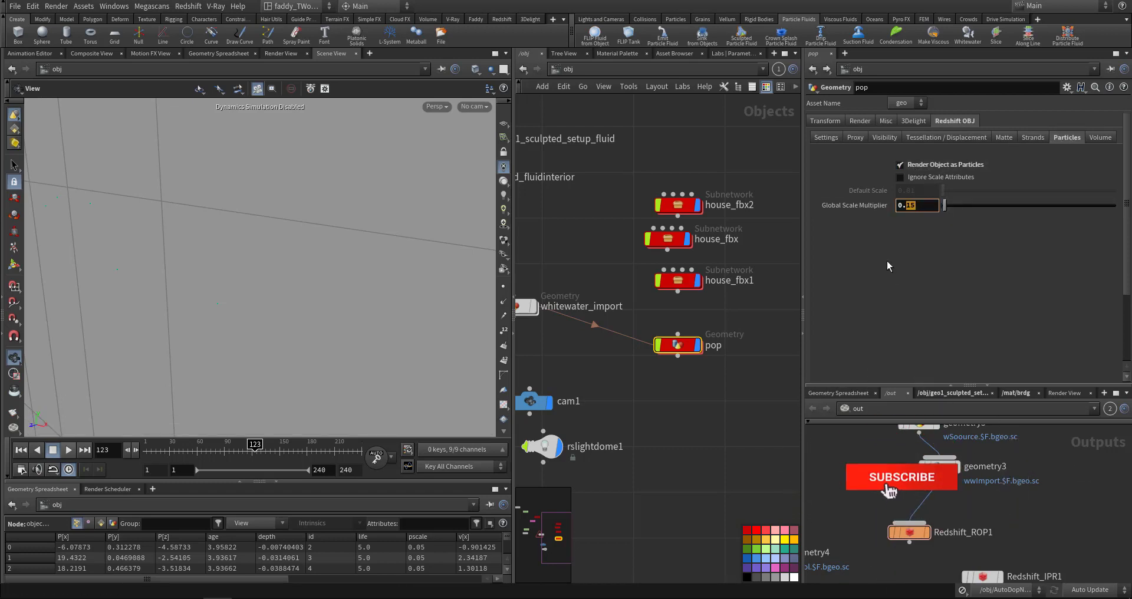
middle_drag(598, 250, 621, 296)
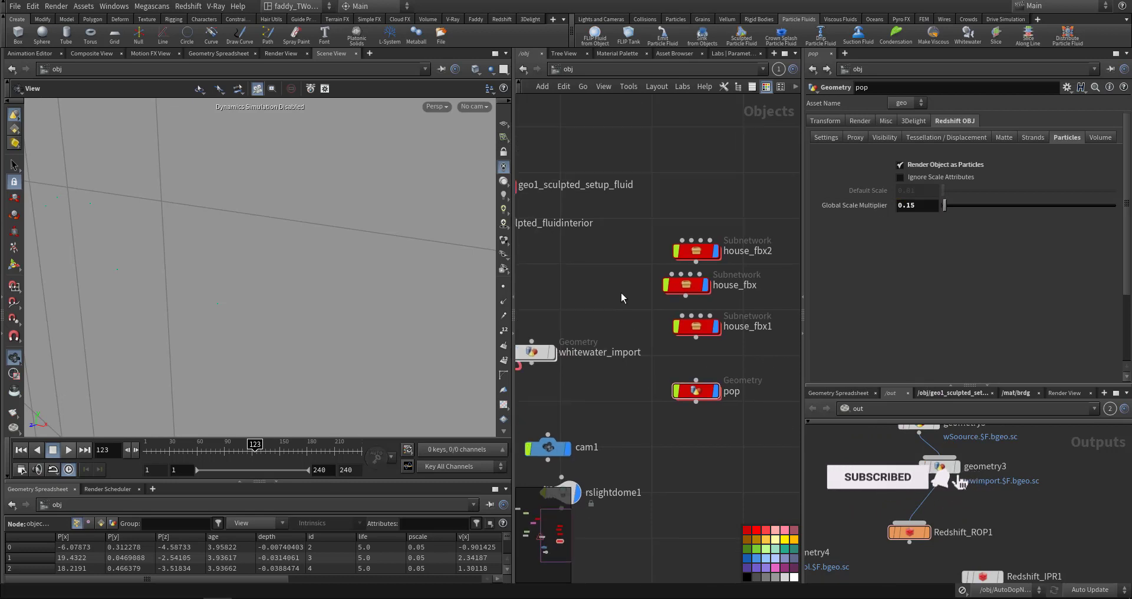
click(860, 121)
Select the cam1 node and look through cam1 in the viewport.
key(h)
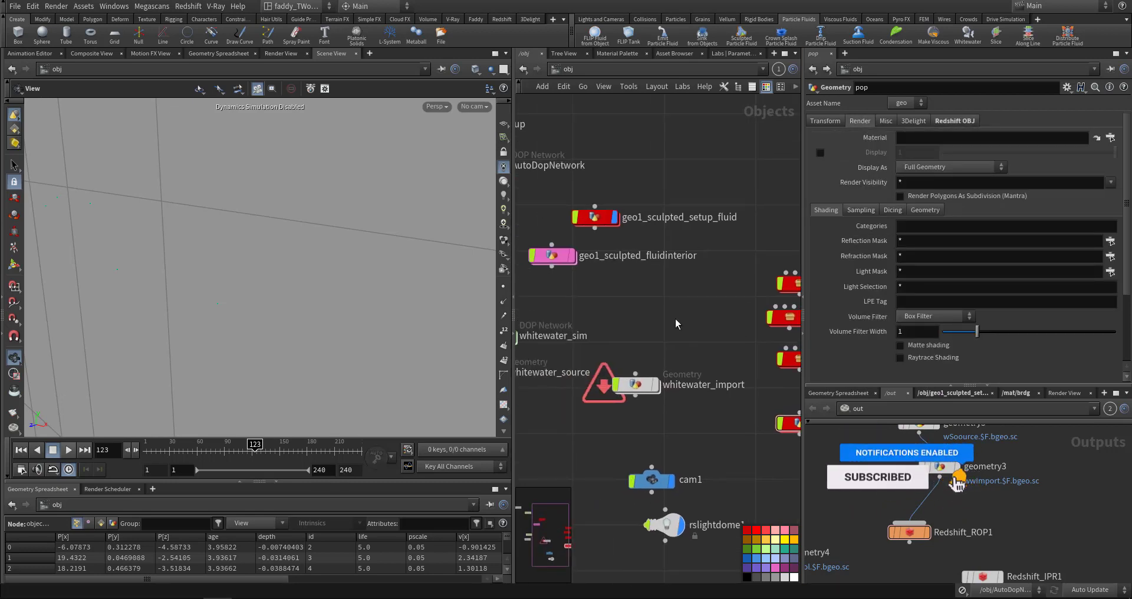
middle_drag(681, 319, 682, 340)
middle_drag(731, 431, 733, 379)
drag(745, 392, 744, 393)
click(473, 106)
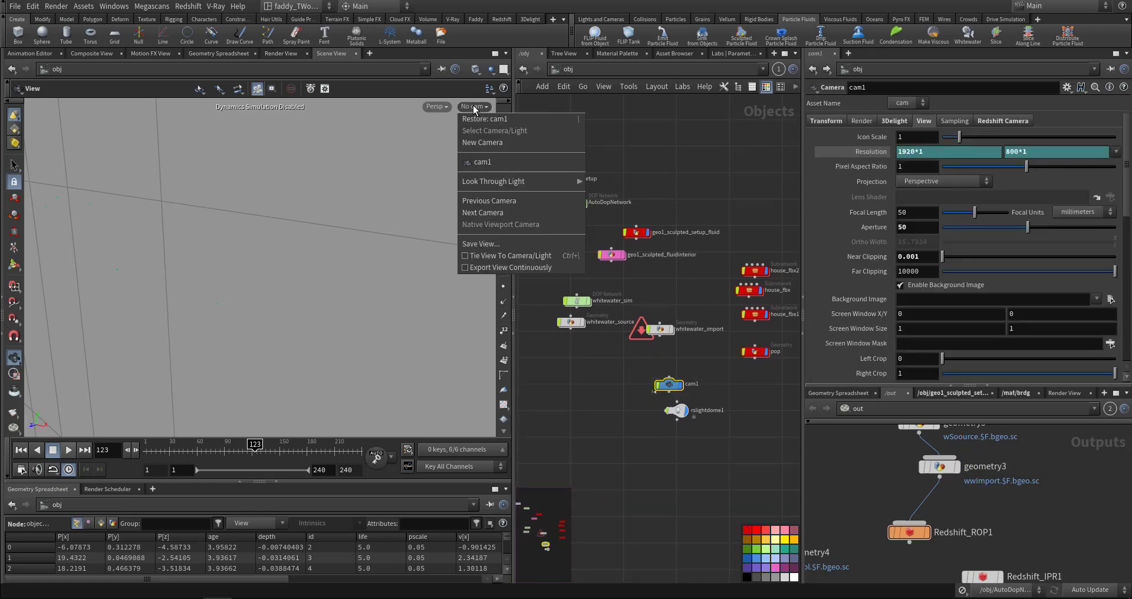
click(499, 160)
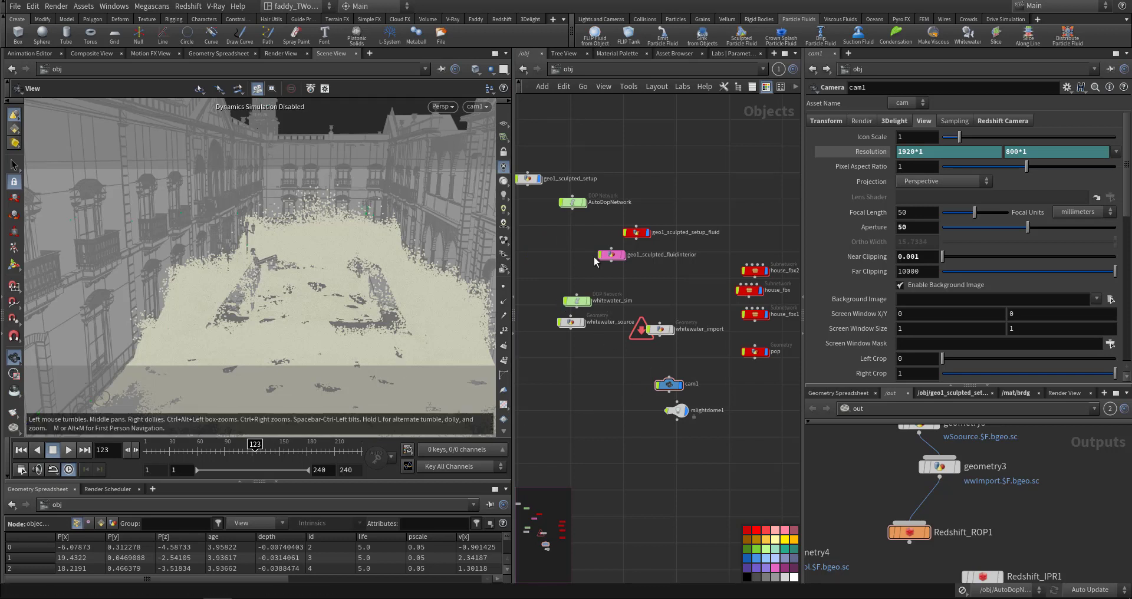
Try Hidden Line Invisible shading in the viewport and restore Smooth Wire Shaded.
click(475, 69)
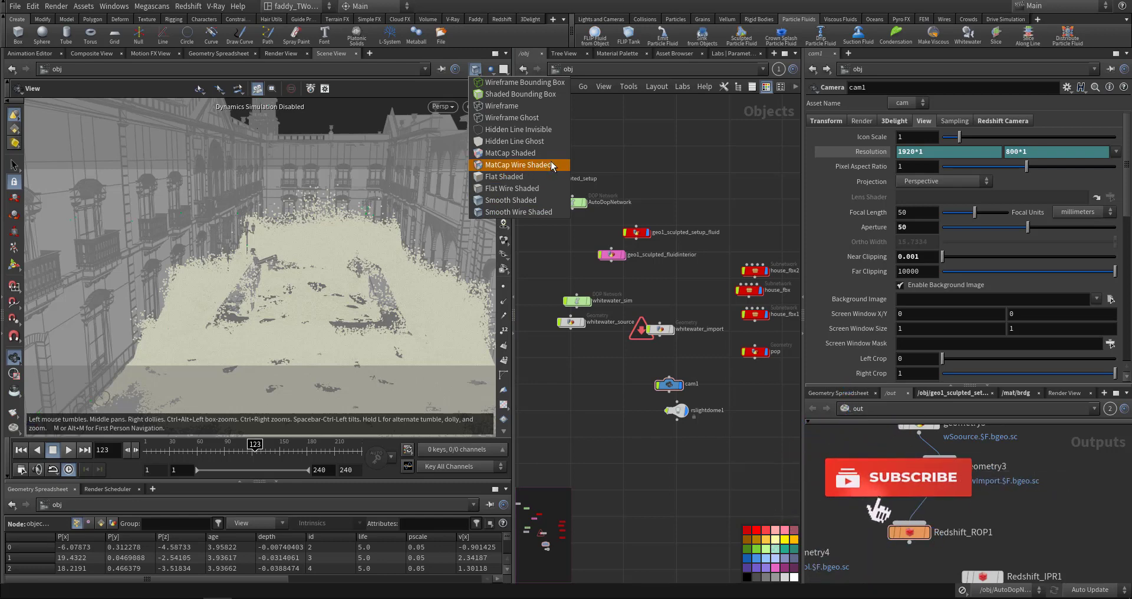
click(548, 129)
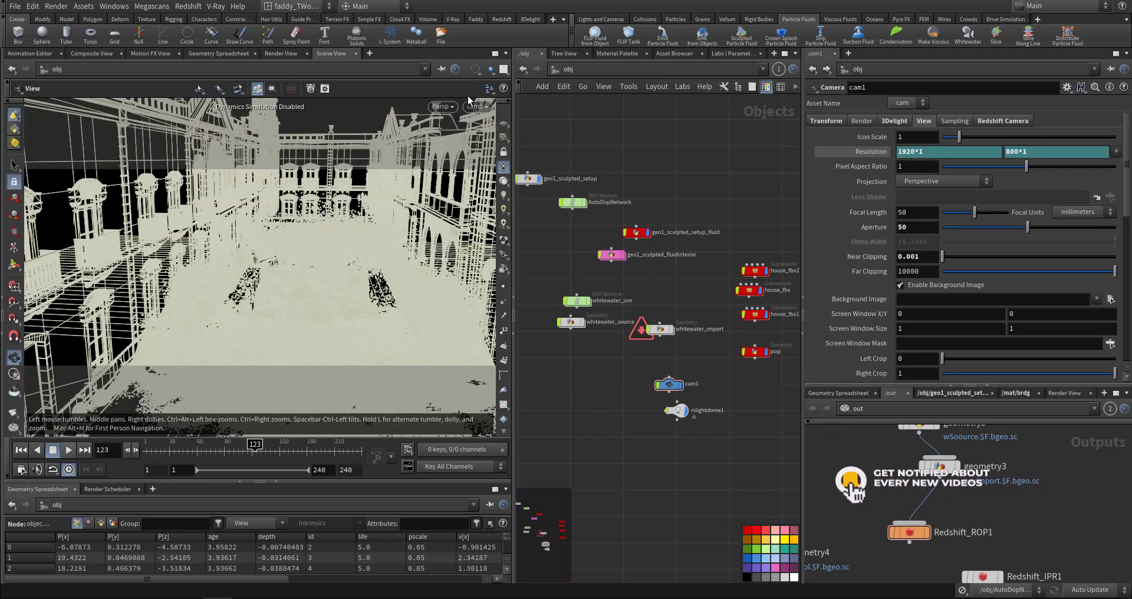
click(475, 69)
click(503, 213)
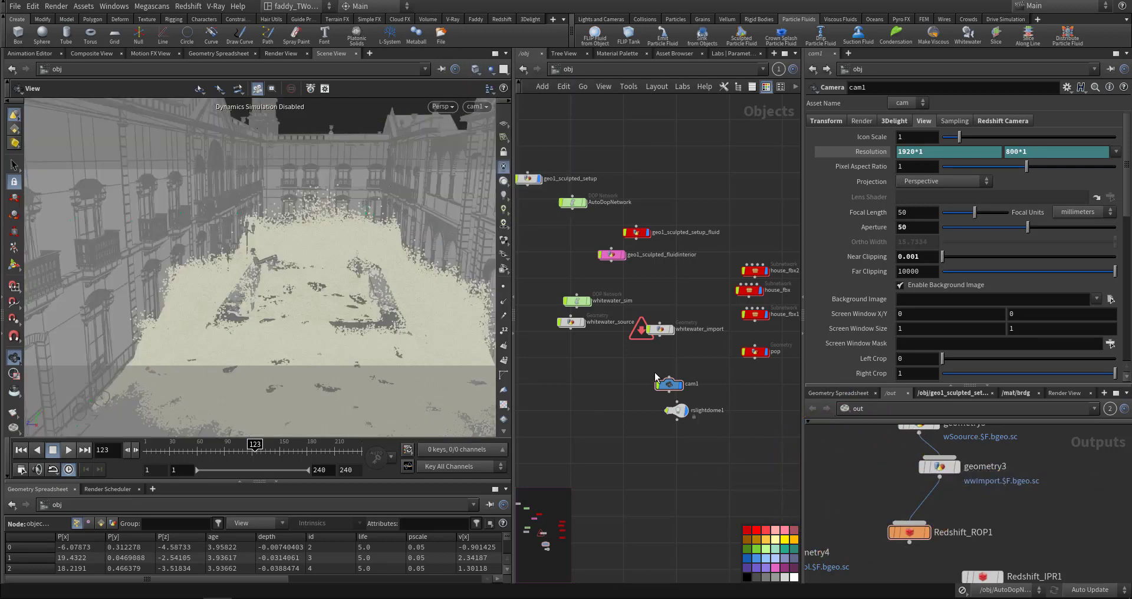
Inspect the rslightdome1 light settings and its HDRI texture path.
drag(733, 443, 744, 447)
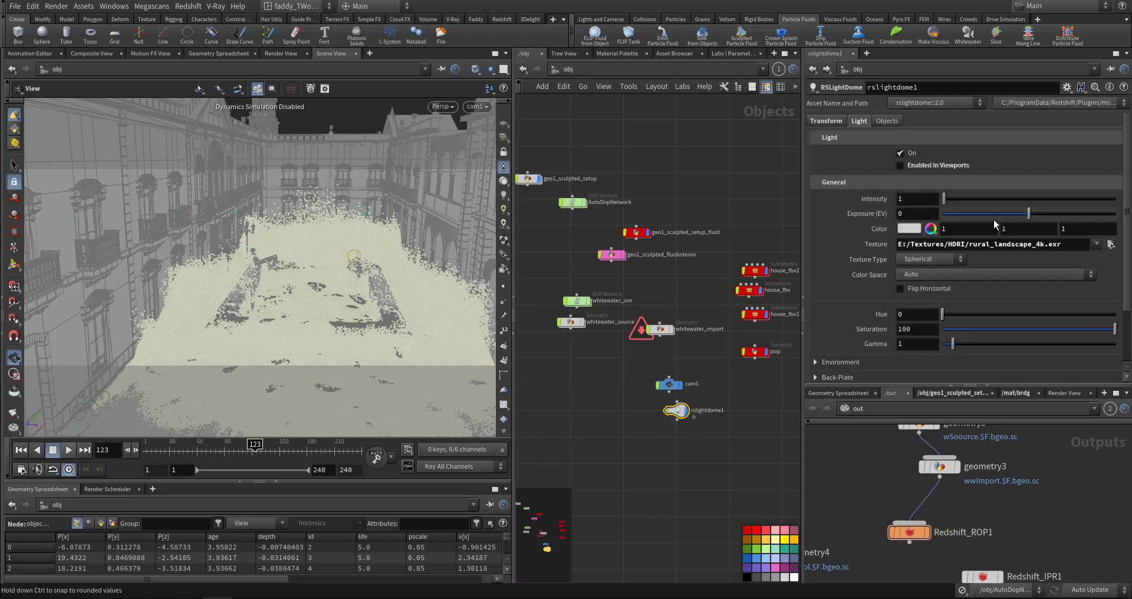
drag(1075, 243, 744, 269)
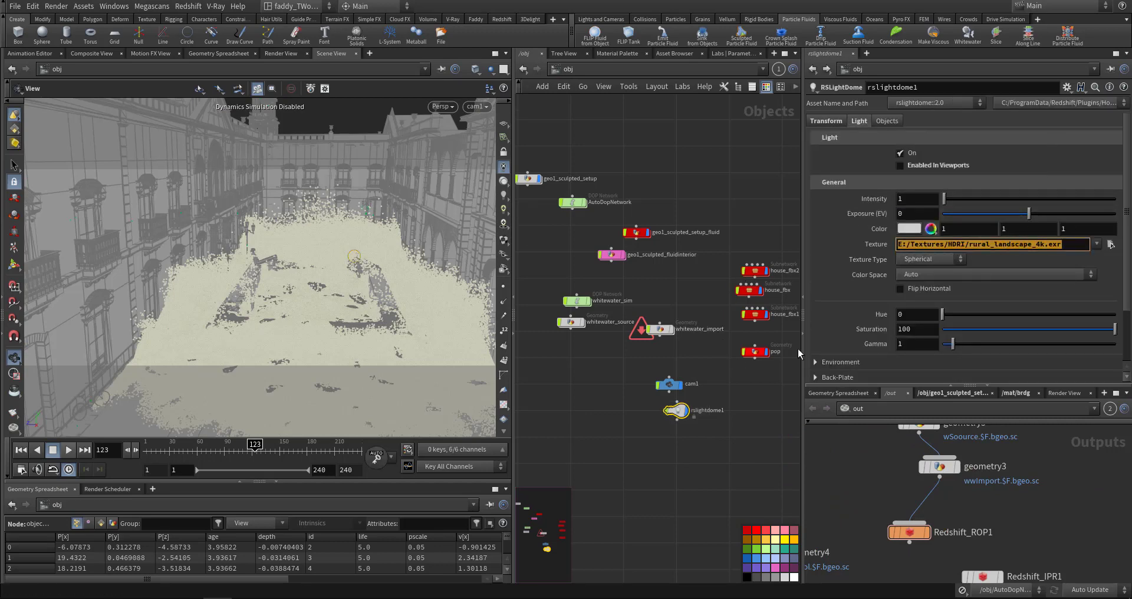
Reposition the geometry1 output node directly above geometry2 in the out network.
middle_drag(852, 443, 904, 498)
scroll(901, 497, down, 4)
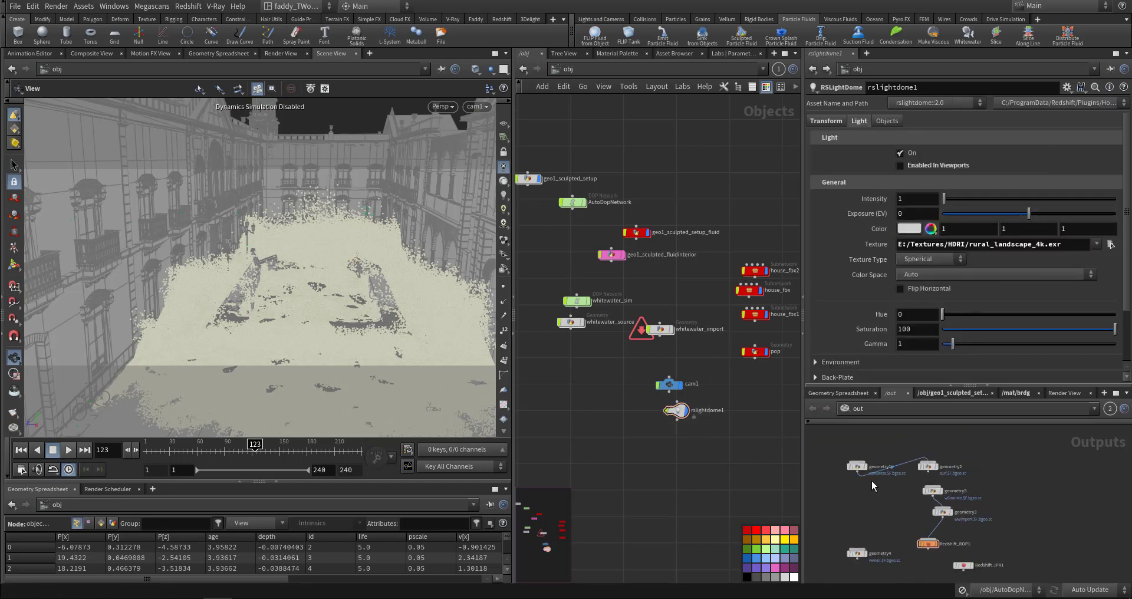
drag(861, 469, 931, 501)
middle_drag(851, 529, 849, 478)
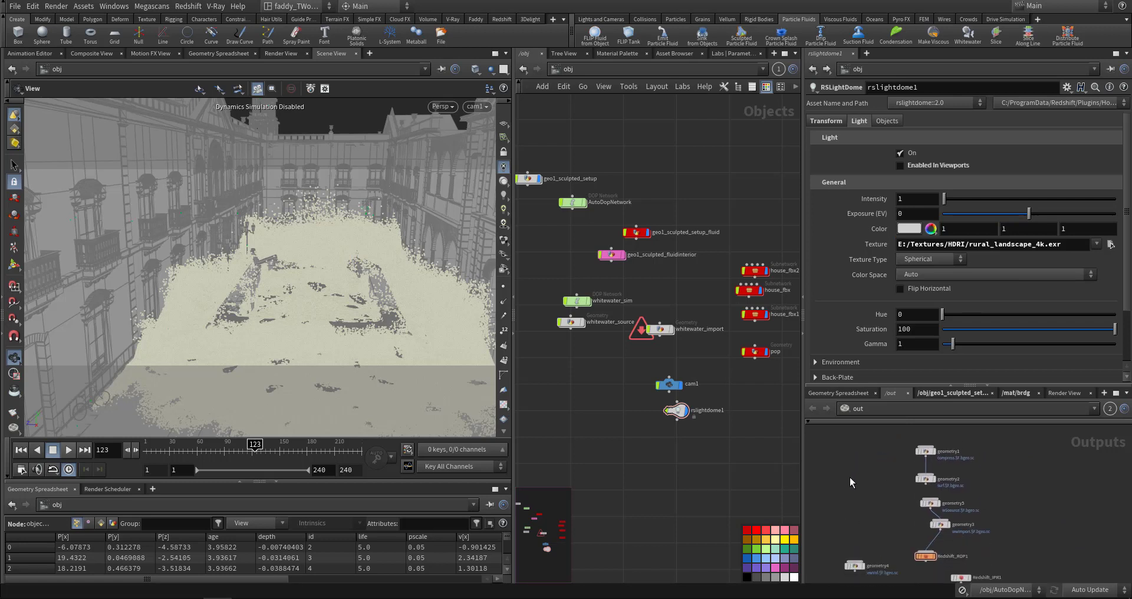
Add a new Geometry output node beside geometry1 in the out network.
scroll(879, 480, up, 5)
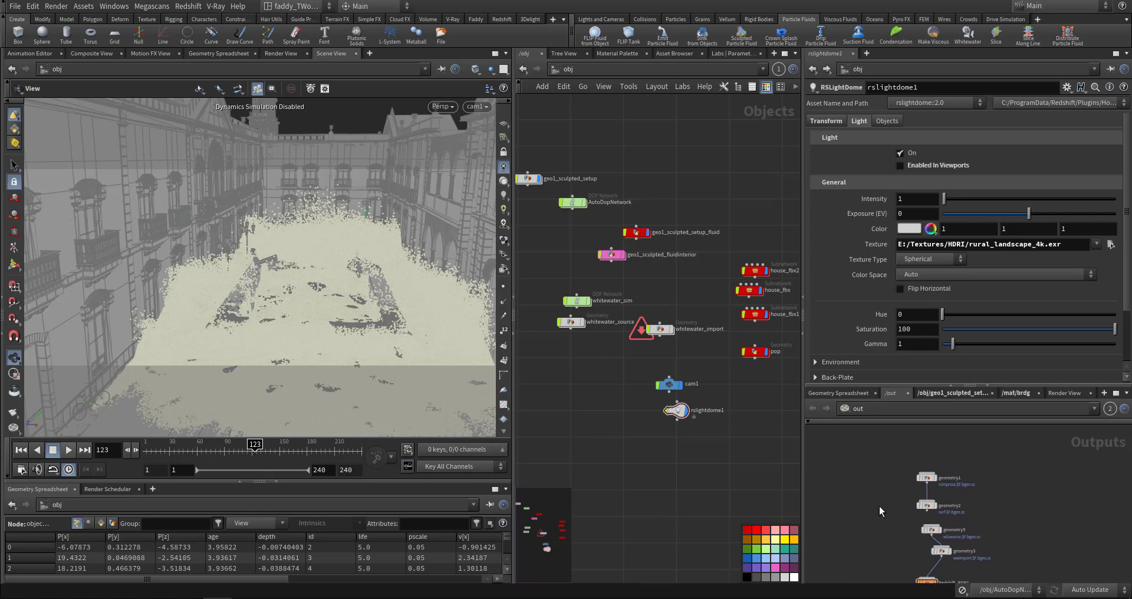
key(Tab)
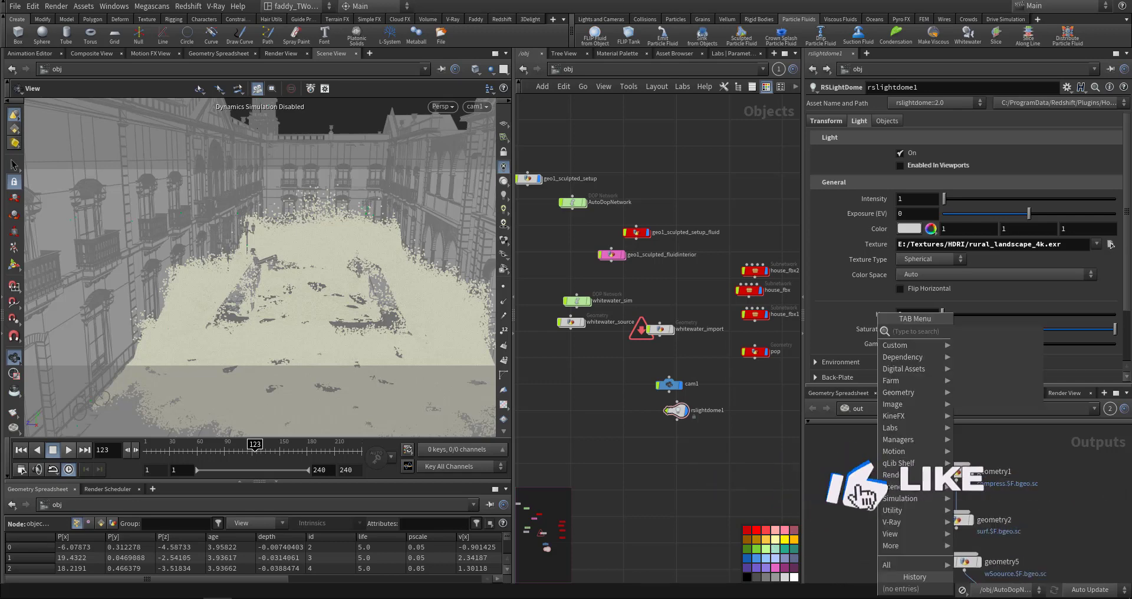
text(ge)
click(979, 333)
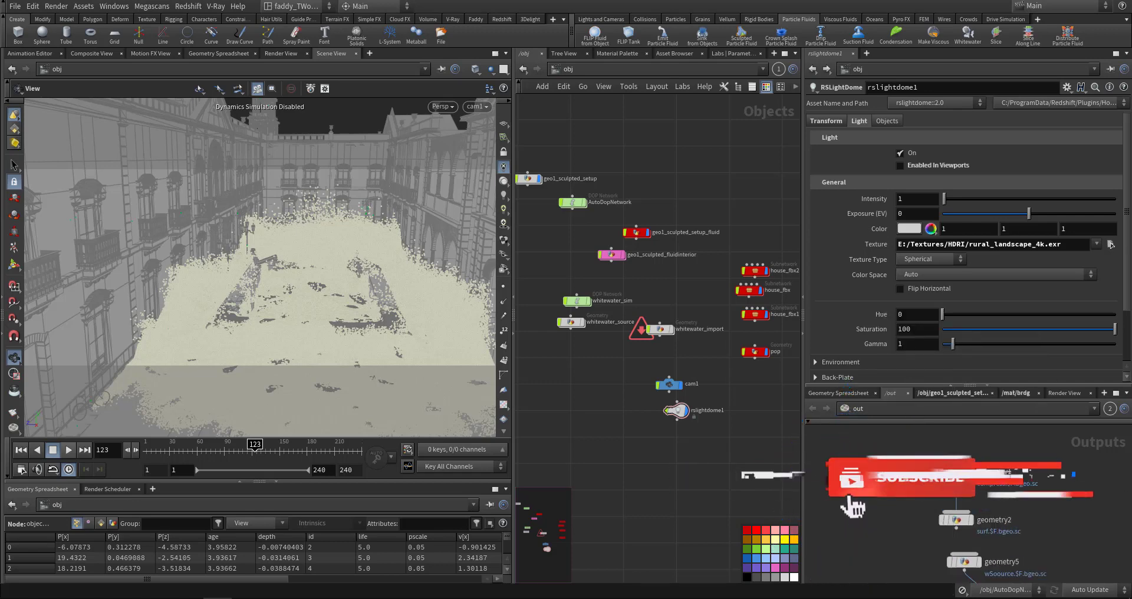
click(865, 486)
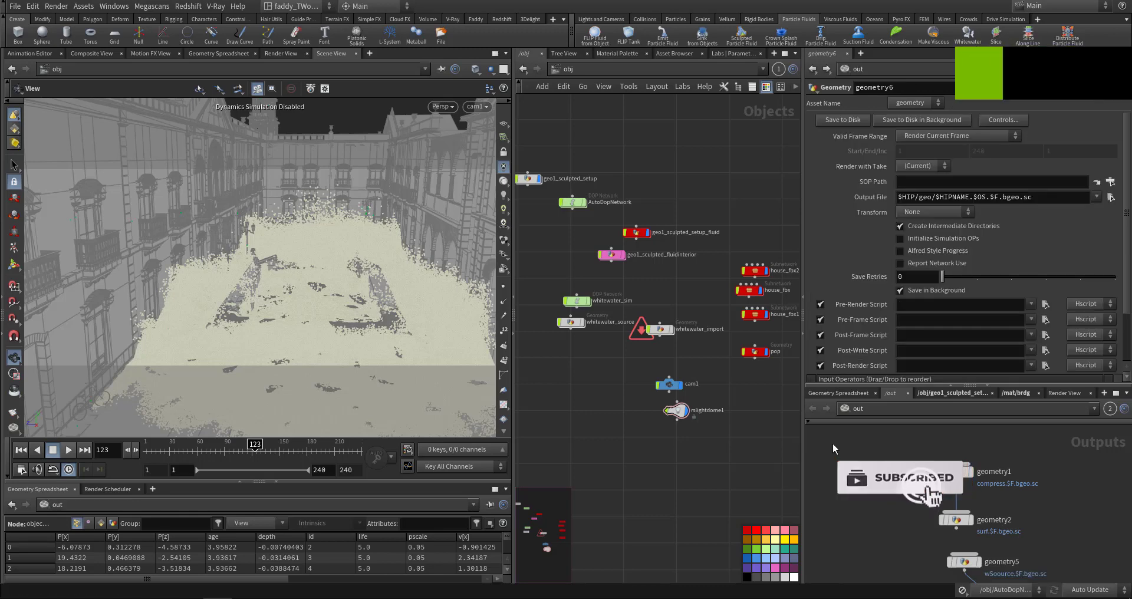
Open the geo1_sculpted_setup_fluid network and examine its surface_cache and compressed_cache branches.
middle_drag(669, 293, 728, 354)
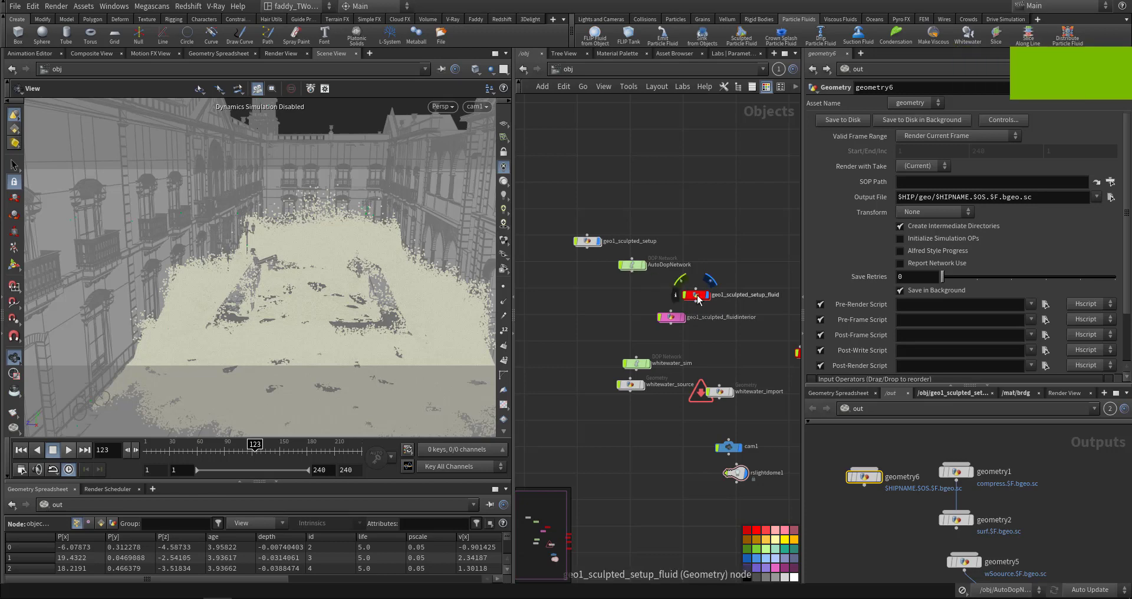
click(698, 299)
double_click(699, 299)
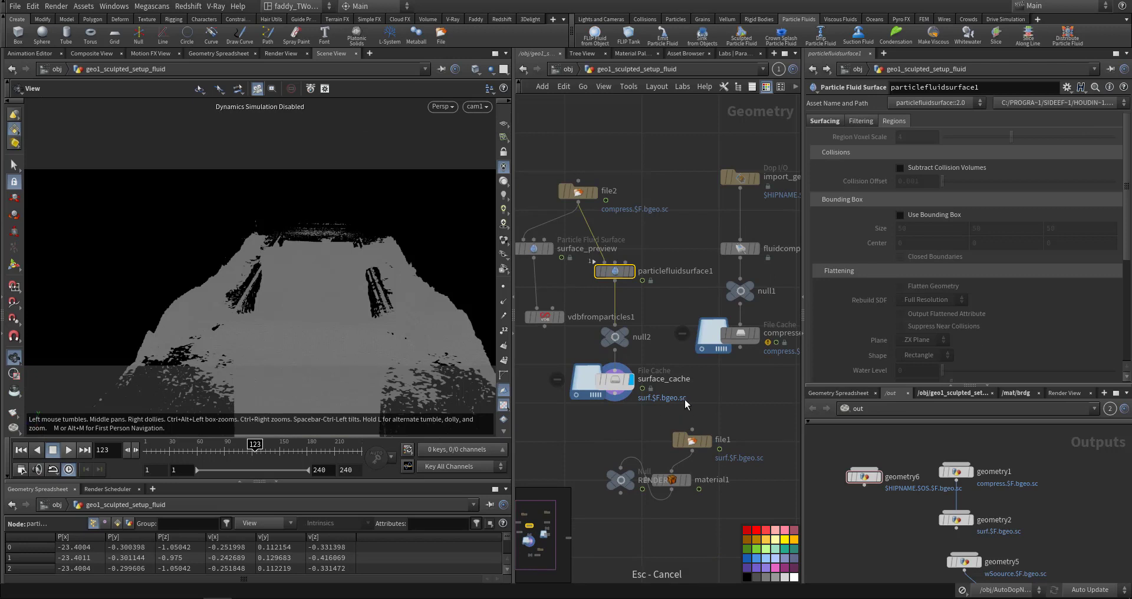
middle_drag(683, 389, 626, 442)
middle_drag(723, 273, 686, 298)
middle_drag(676, 344, 719, 304)
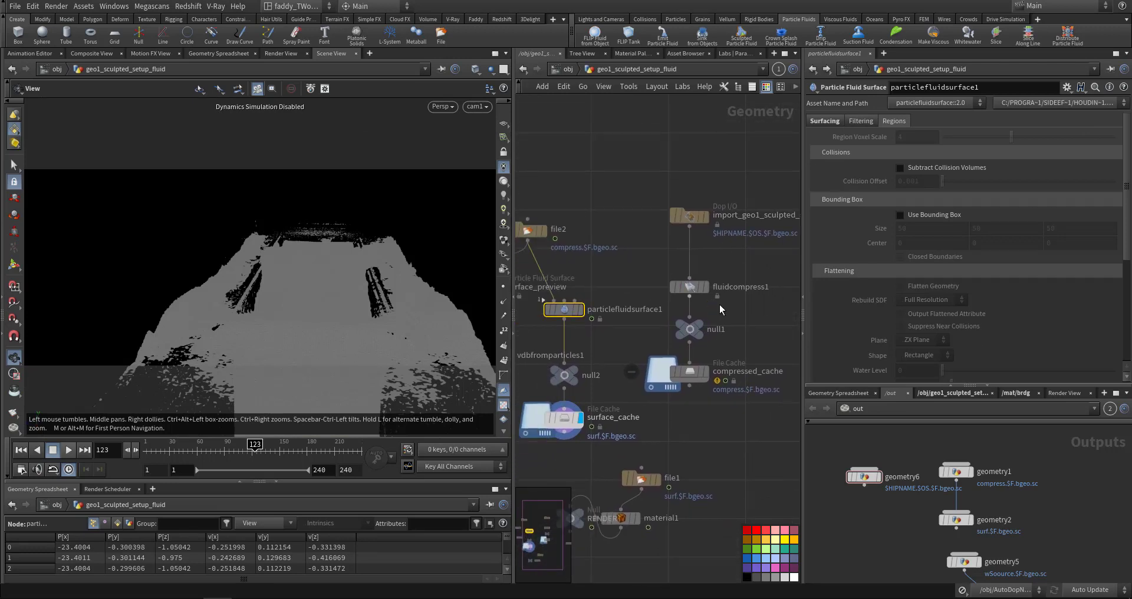
Set geometry6's SOP path to /obj/geo1_sculpted_setup_fluid/null1 and select its output file path.
click(864, 476)
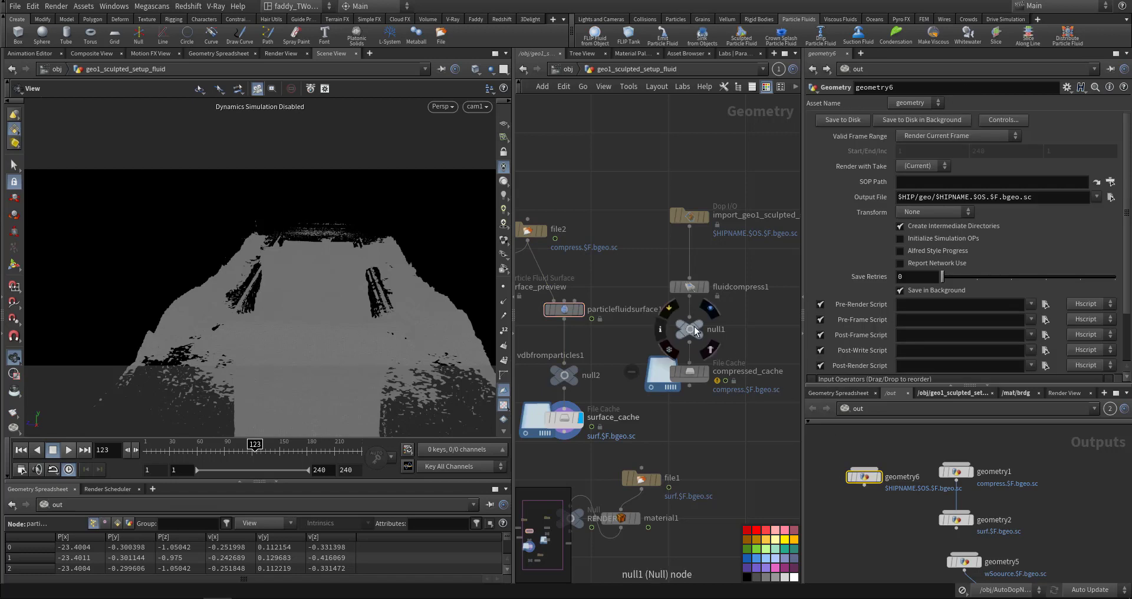
drag(695, 331, 946, 184)
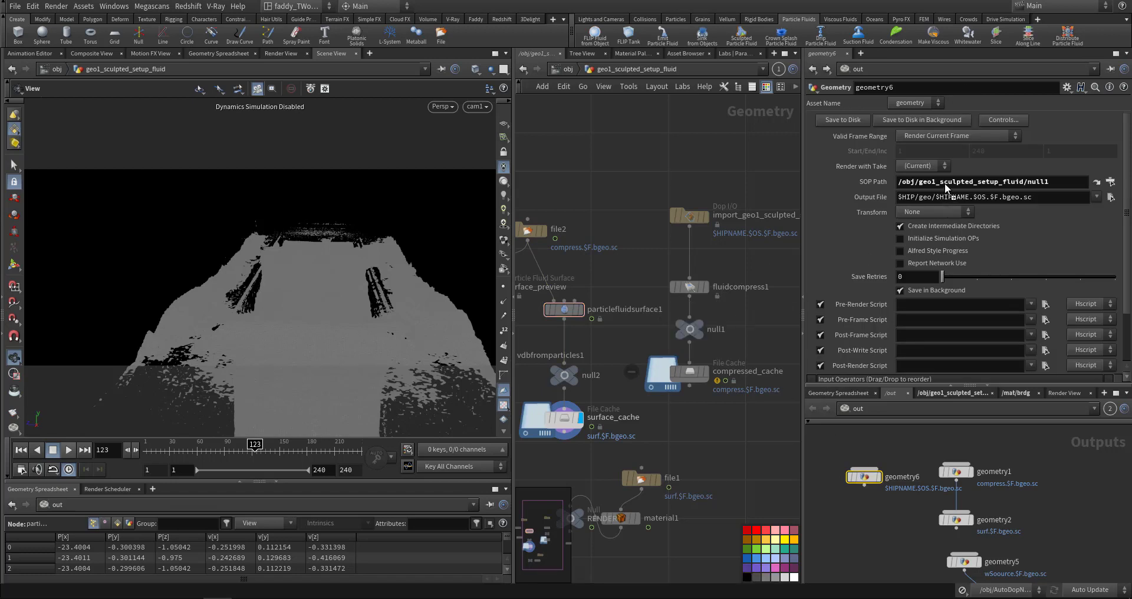
click(1046, 201)
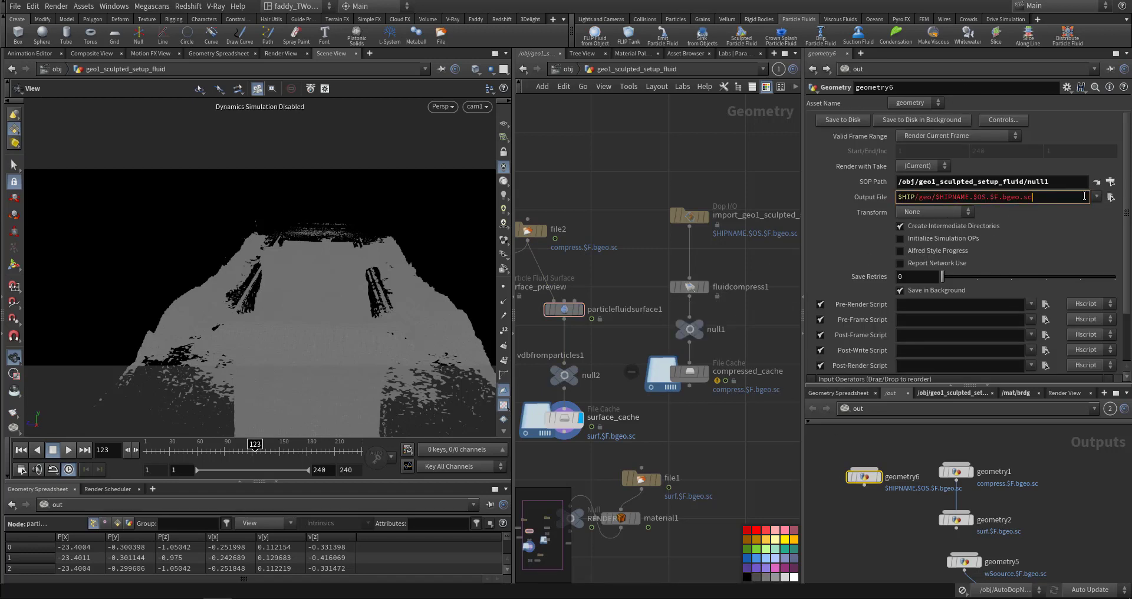
drag(1055, 199, 868, 206)
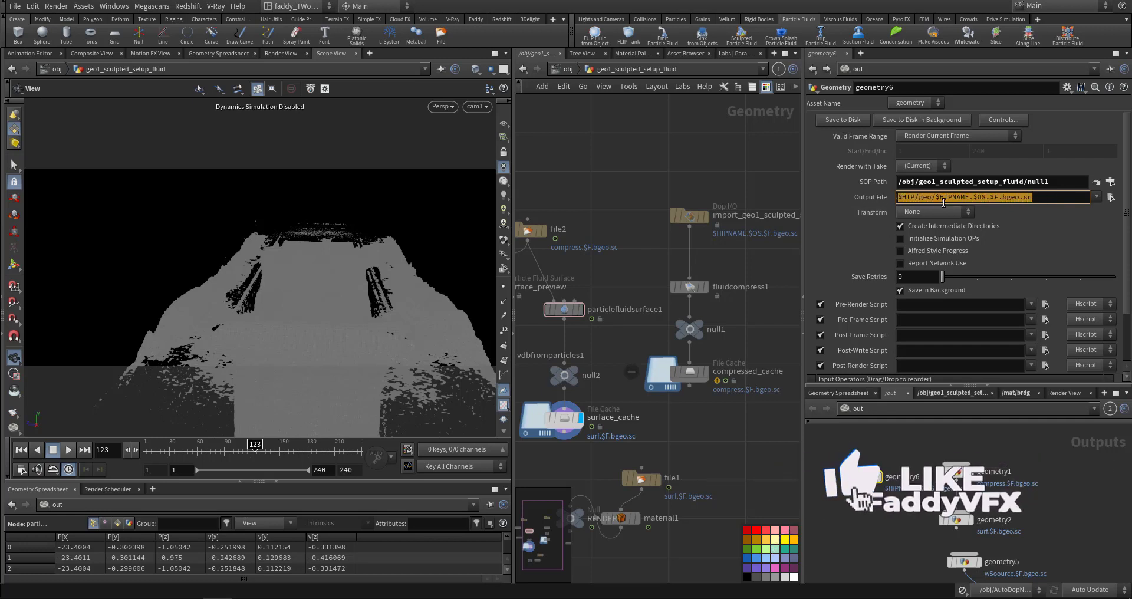
Inspect the geometry file path on the file1 node that feeds material1.
middle_drag(685, 448, 688, 400)
drag(718, 382, 676, 352)
middle_drag(698, 420, 734, 378)
click(684, 388)
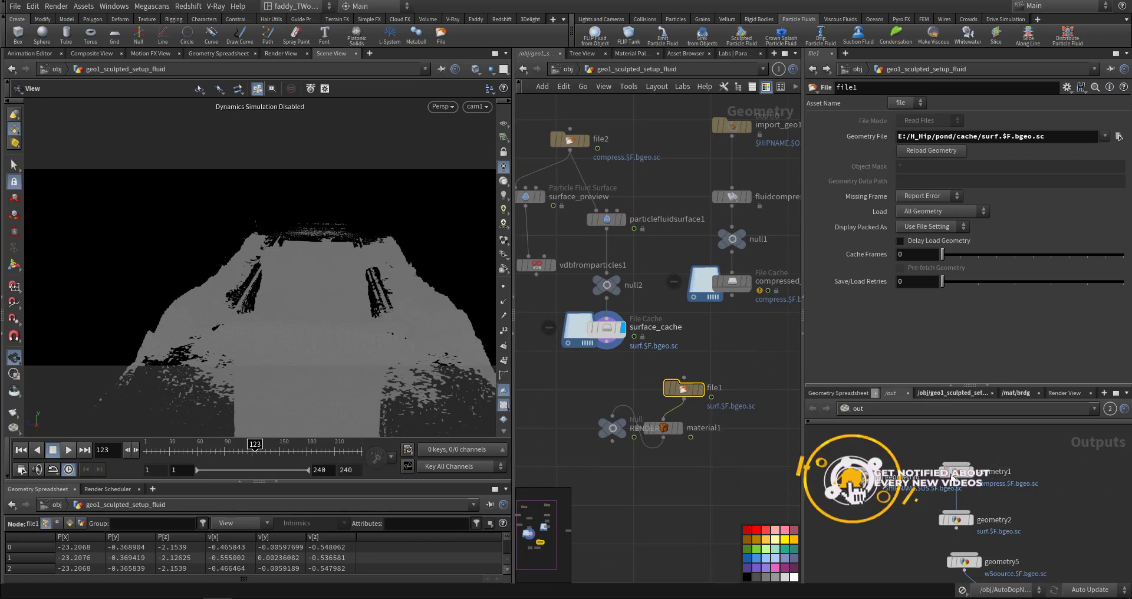
Examine the frame range, SOP path and output file of the geometry1, geometry2, geometry5 and geometry3 output nodes.
click(957, 473)
scroll(1000, 498, up, 2)
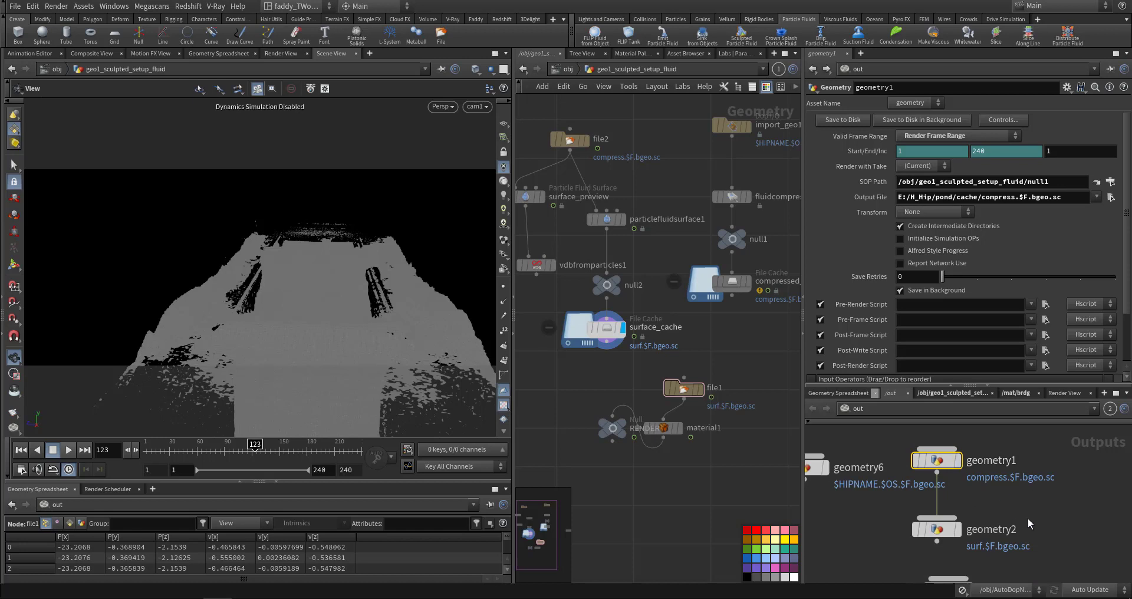
middle_drag(1029, 524, 1030, 467)
click(938, 473)
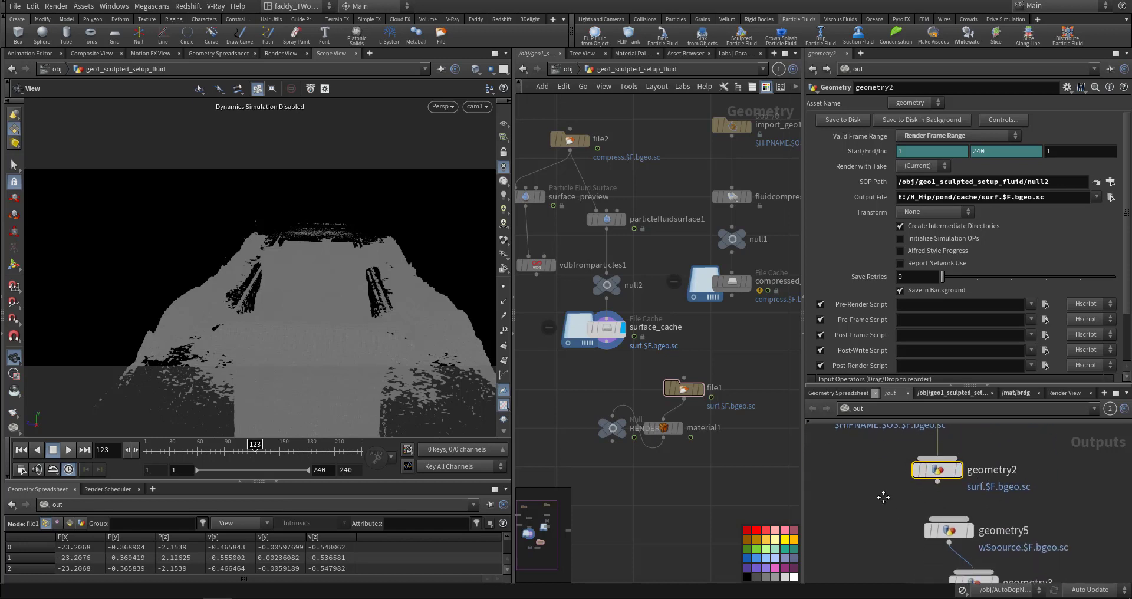
middle_drag(918, 495, 923, 460)
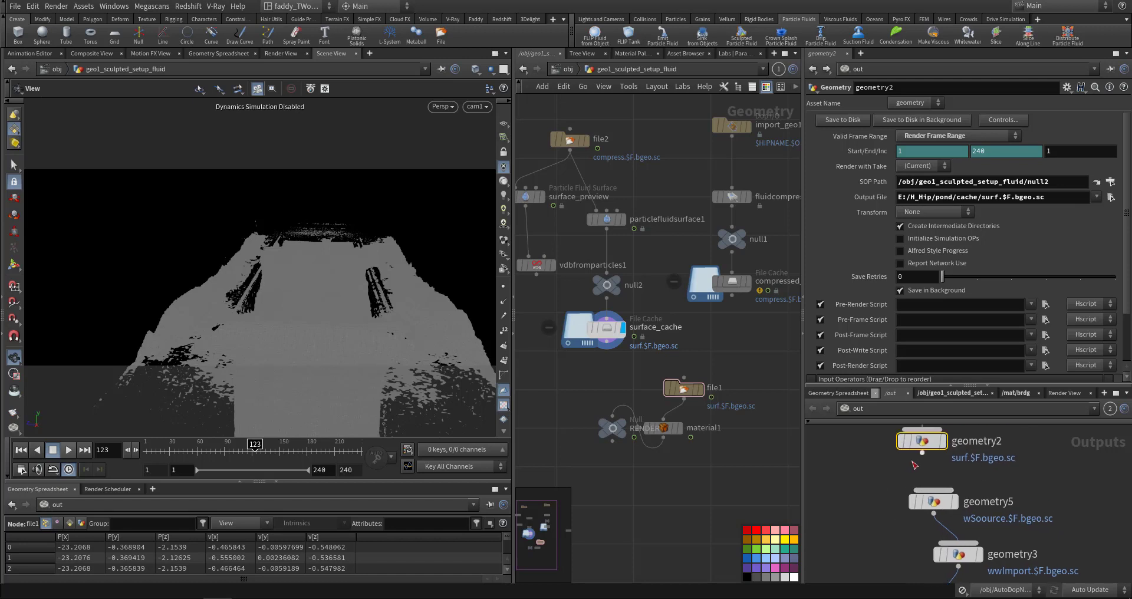
middle_drag(868, 490, 868, 452)
click(916, 456)
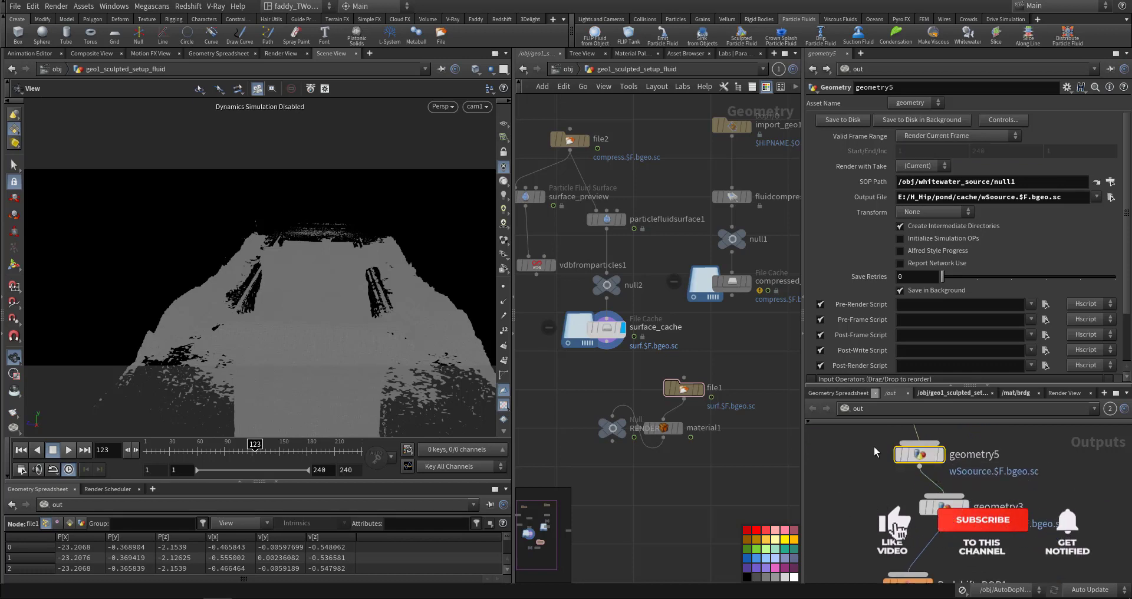
middle_drag(867, 503, 854, 473)
click(930, 477)
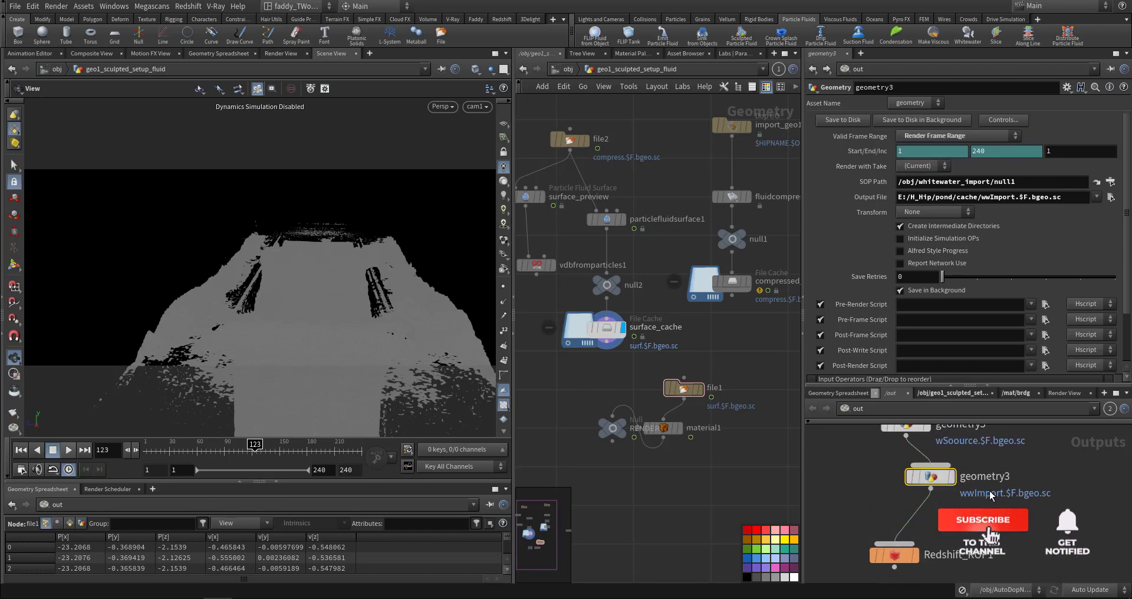
Cut the wire between geometry3 and Redshift_ROP1 in the out network.
middle_drag(871, 547, 886, 510)
click(908, 518)
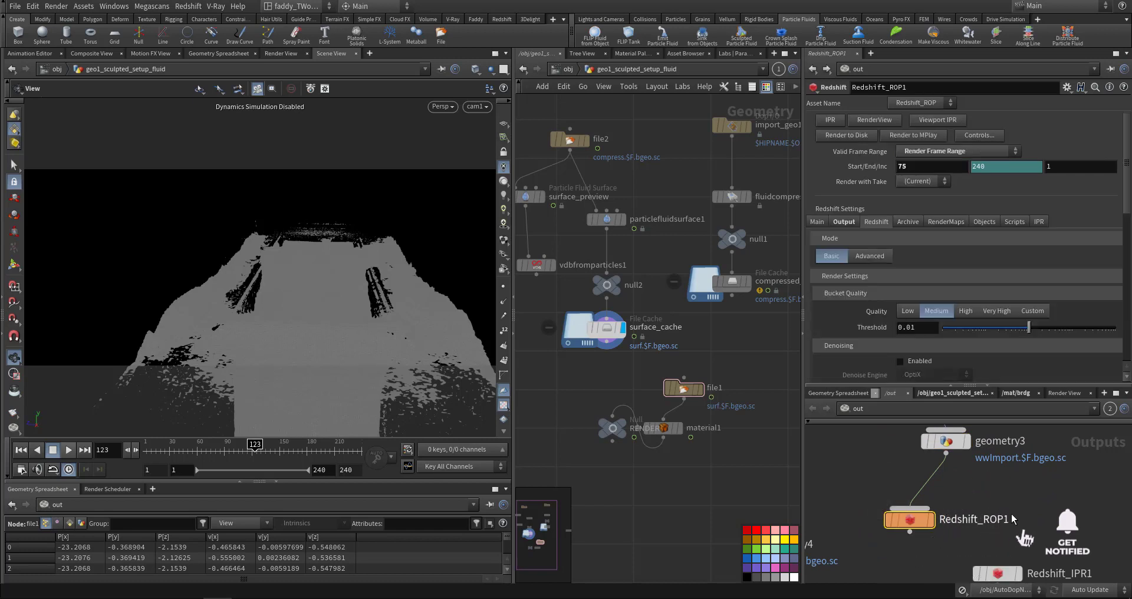
middle_drag(996, 497, 998, 526)
key(y)
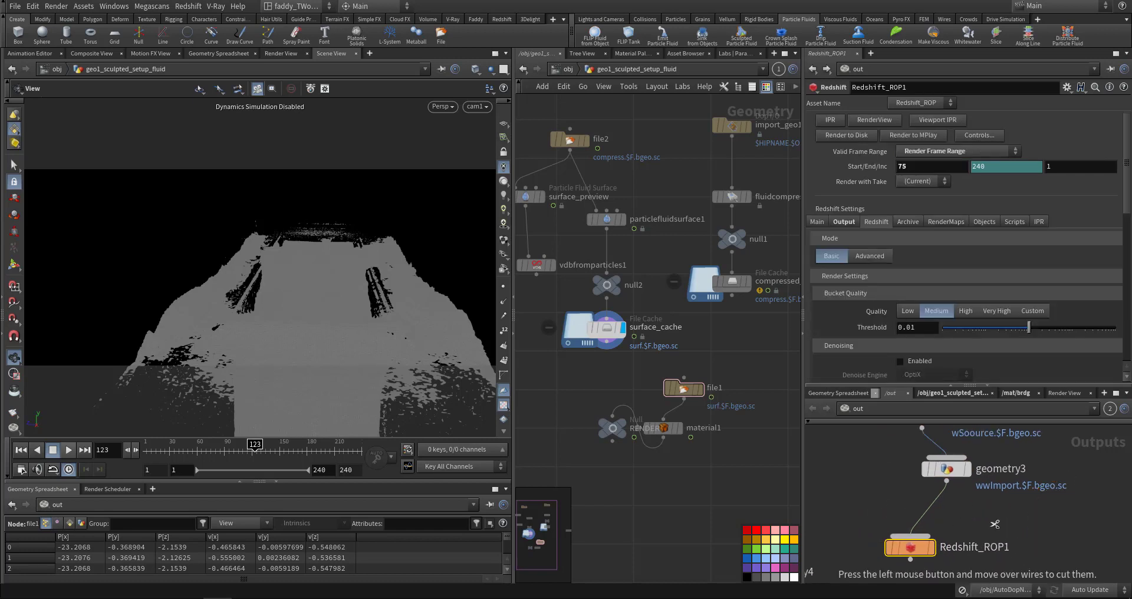
mouse_move(996, 526)
mouse_down()
mouse_move(885, 491)
mouse_move(900, 544)
mouse_up()
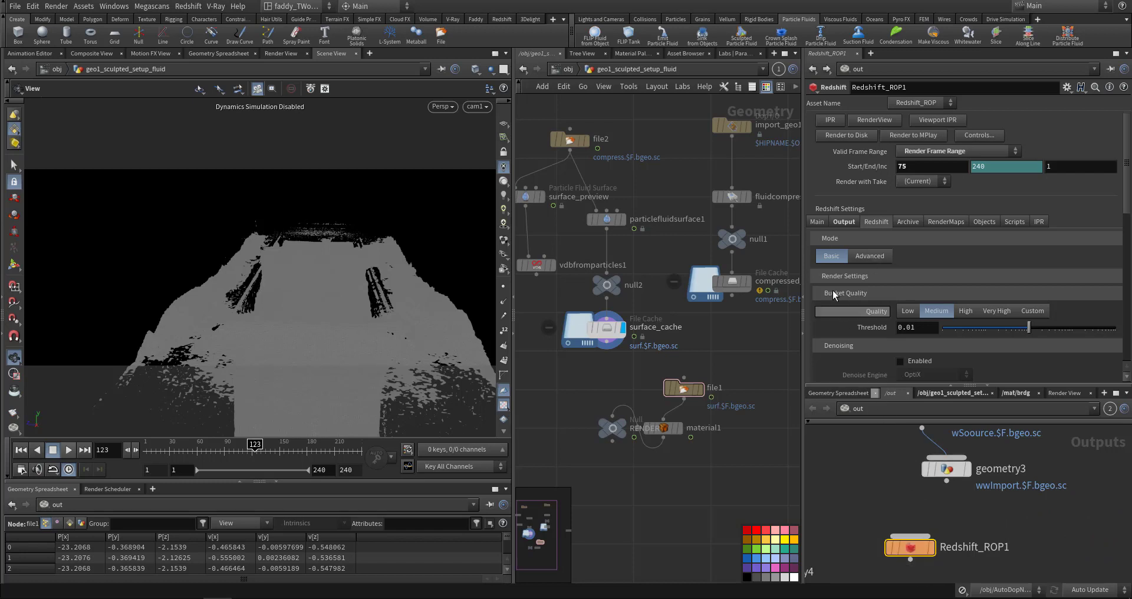
Review Redshift_ROP1's render camera, image output path, and quality, denoising and motion blur settings.
click(820, 223)
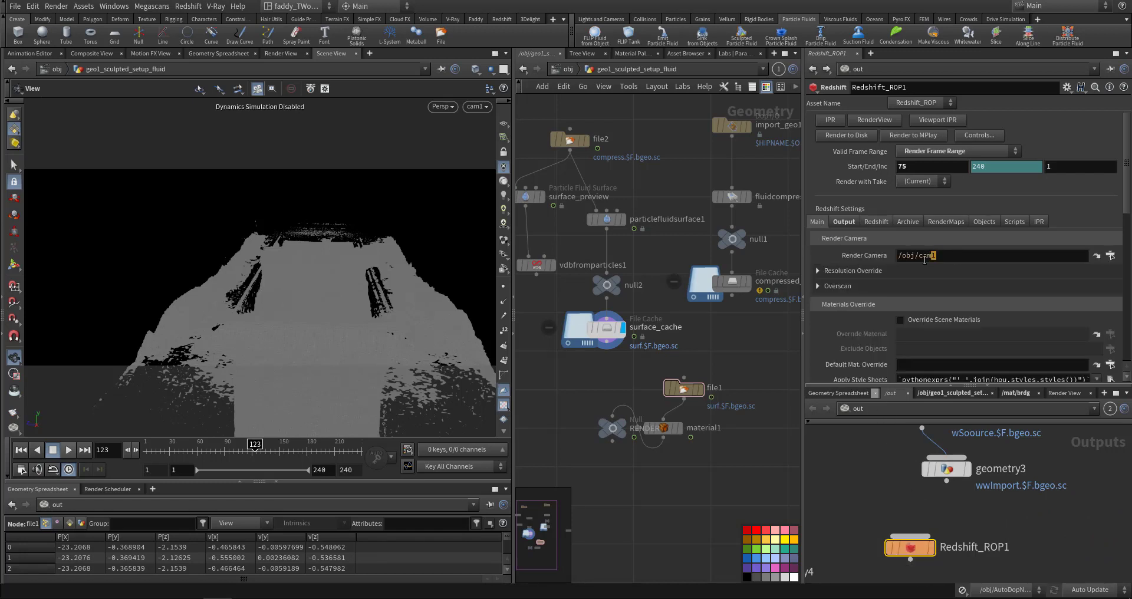
click(846, 223)
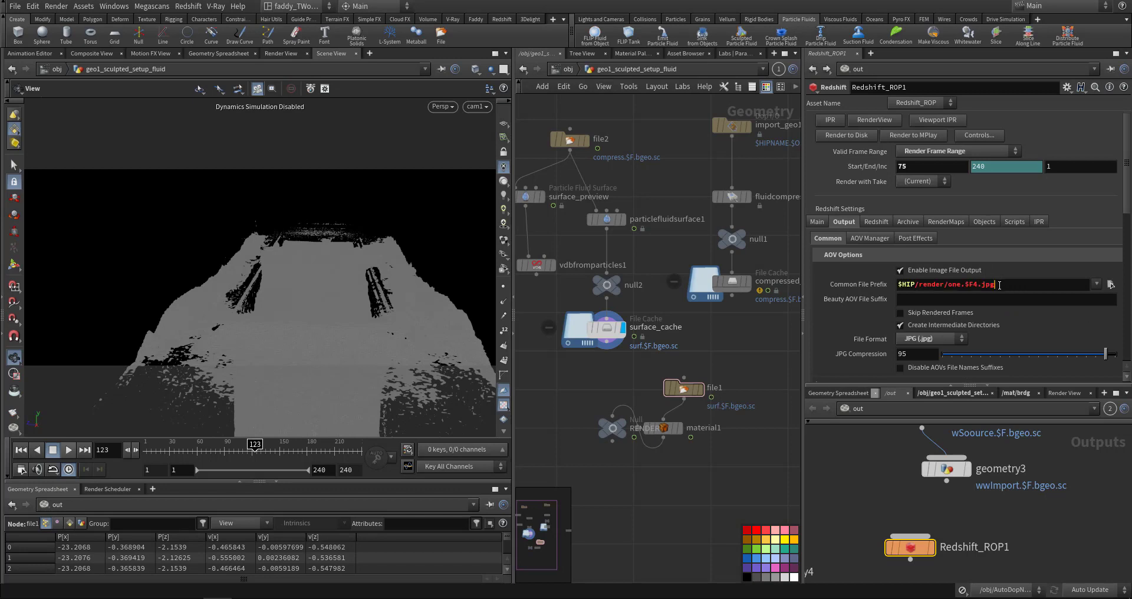
drag(999, 286, 815, 280)
click(868, 221)
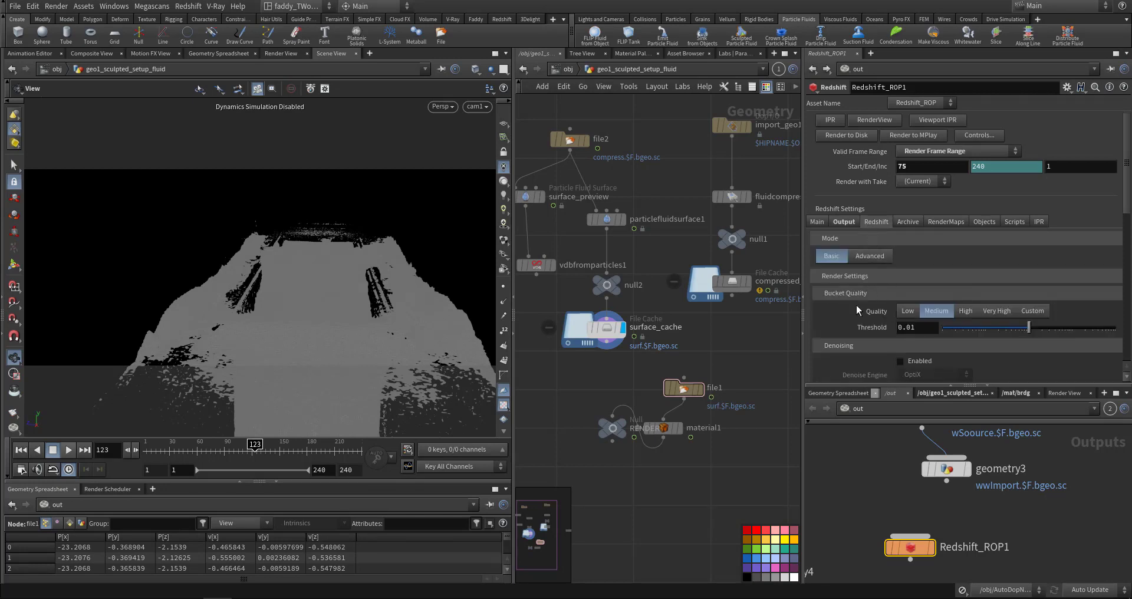
scroll(856, 305, down, 3)
scroll(862, 323, down, 1)
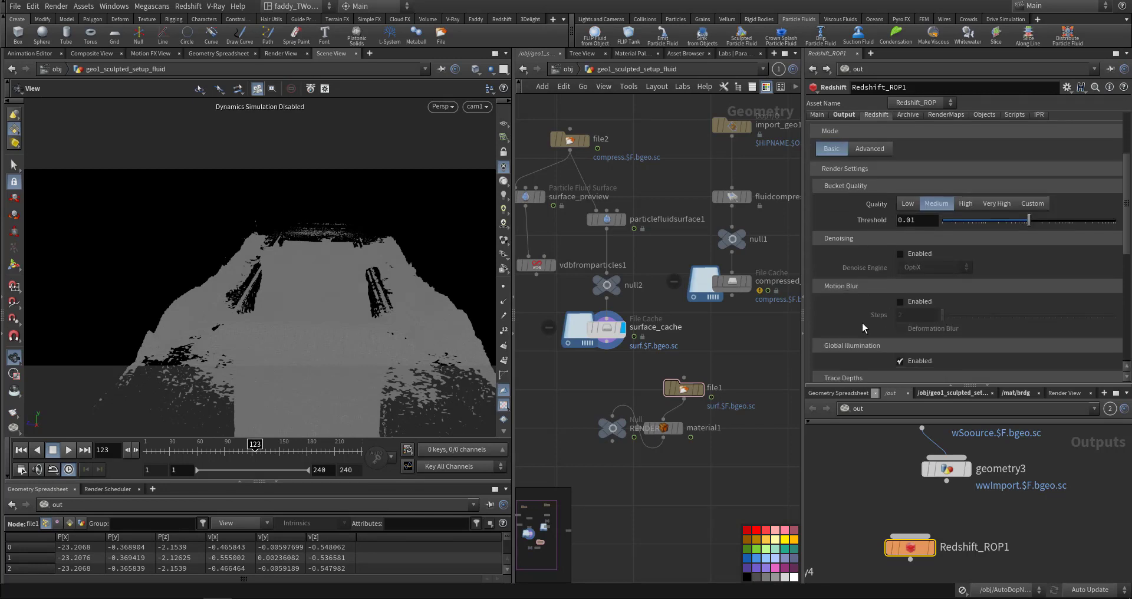
scroll(851, 300, up, 1)
scroll(850, 323, down, 1)
scroll(850, 323, up, 1)
scroll(850, 323, up, 3)
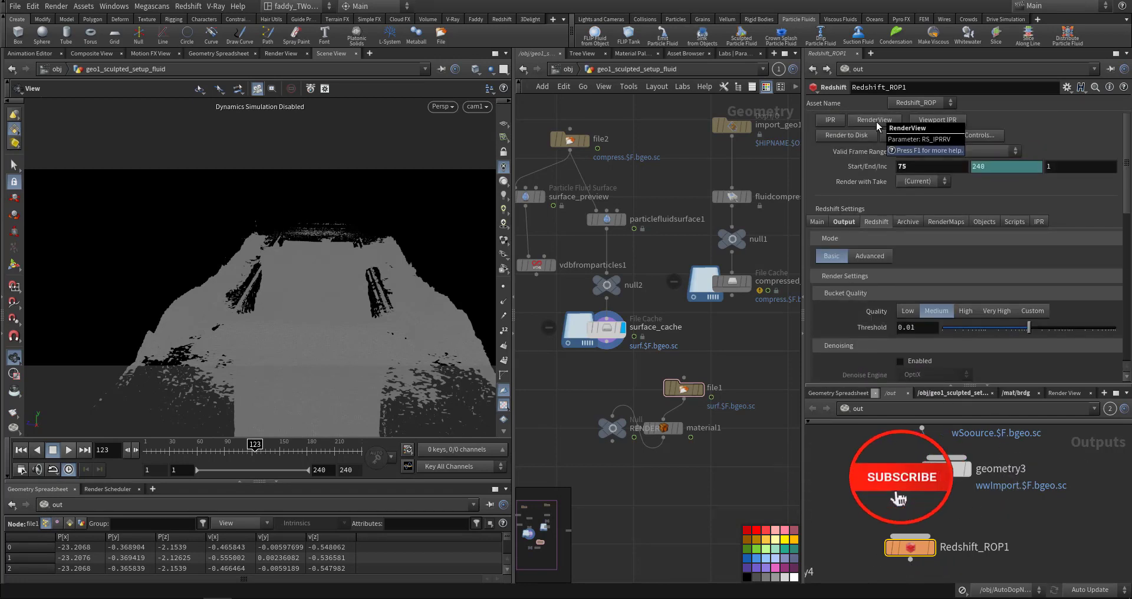
Render a preview from Redshift_ROP1 in the Redshift Render View, bring the whole window into view, and close it.
click(877, 121)
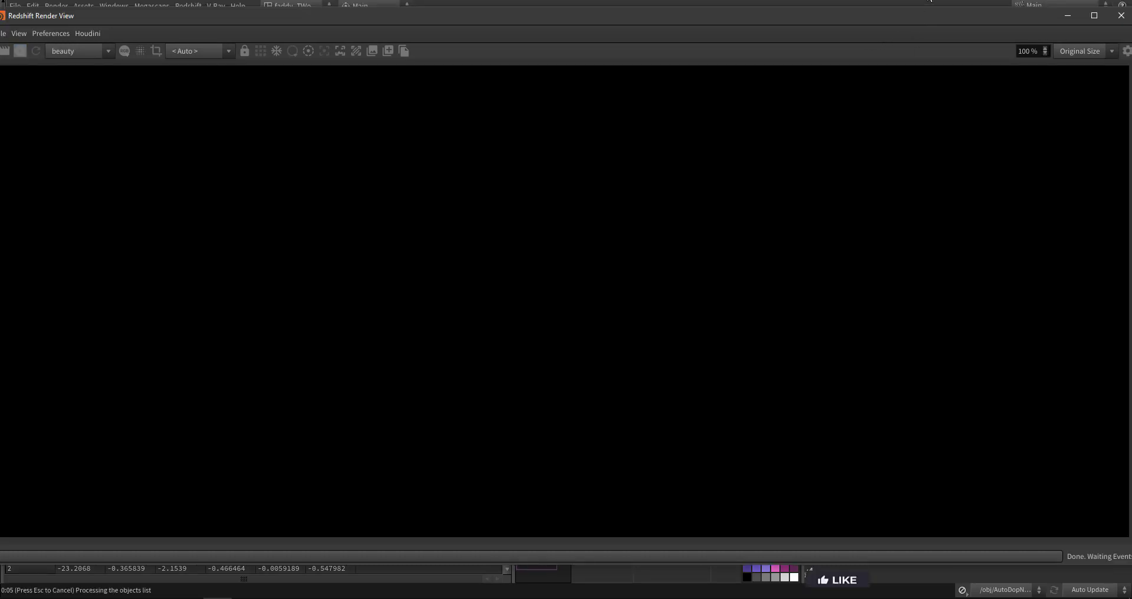
drag(930, 0, 921, 45)
double_click(929, 19)
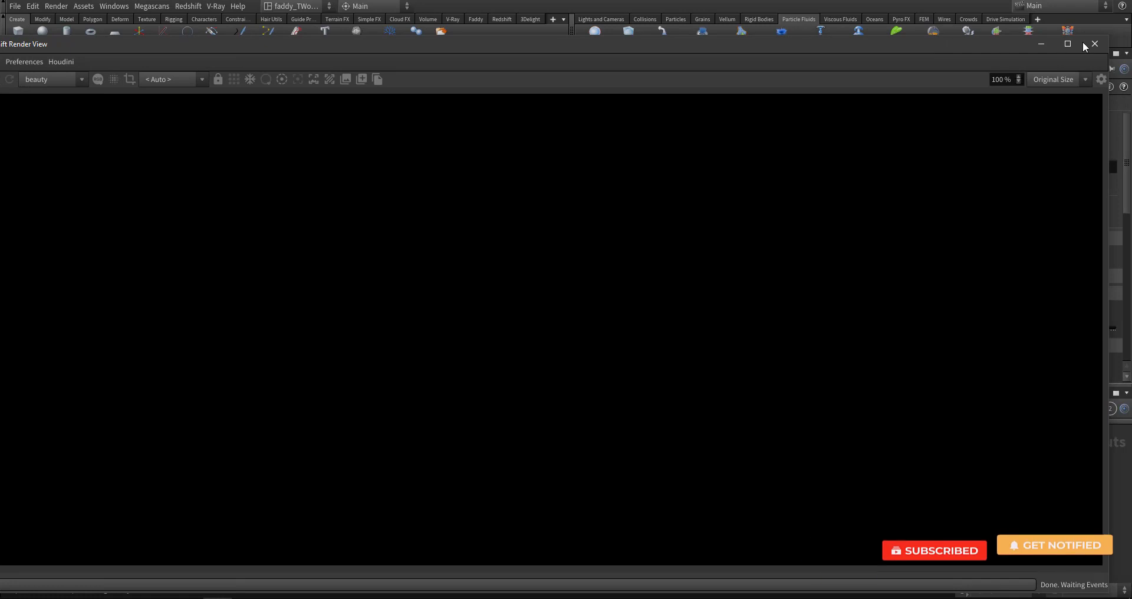
drag(1107, 37, 1004, 91)
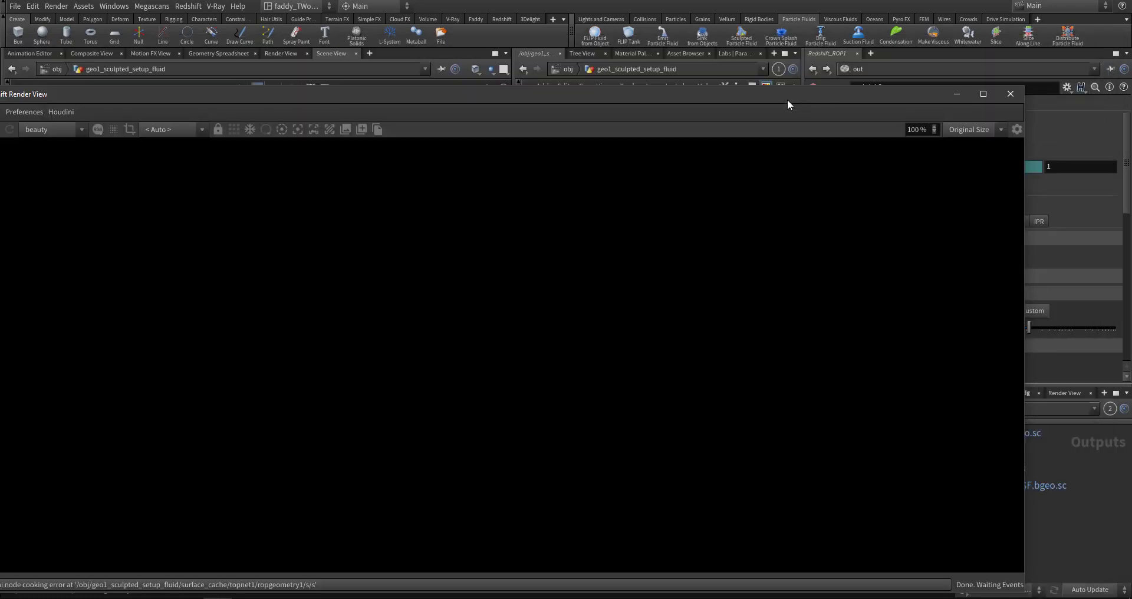
drag(788, 99, 868, 67)
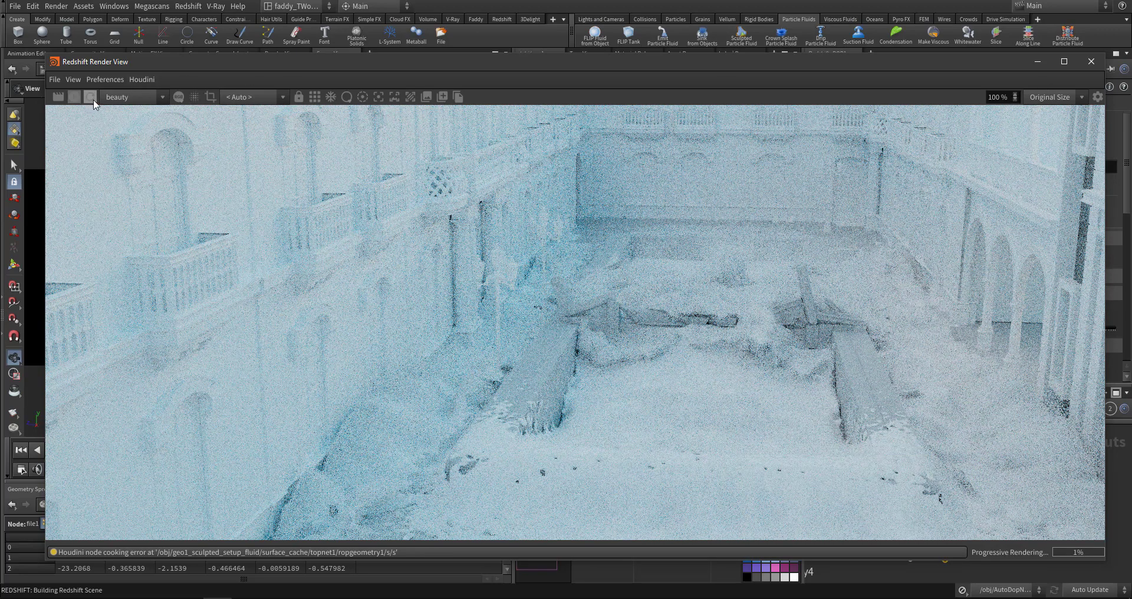
click(1091, 61)
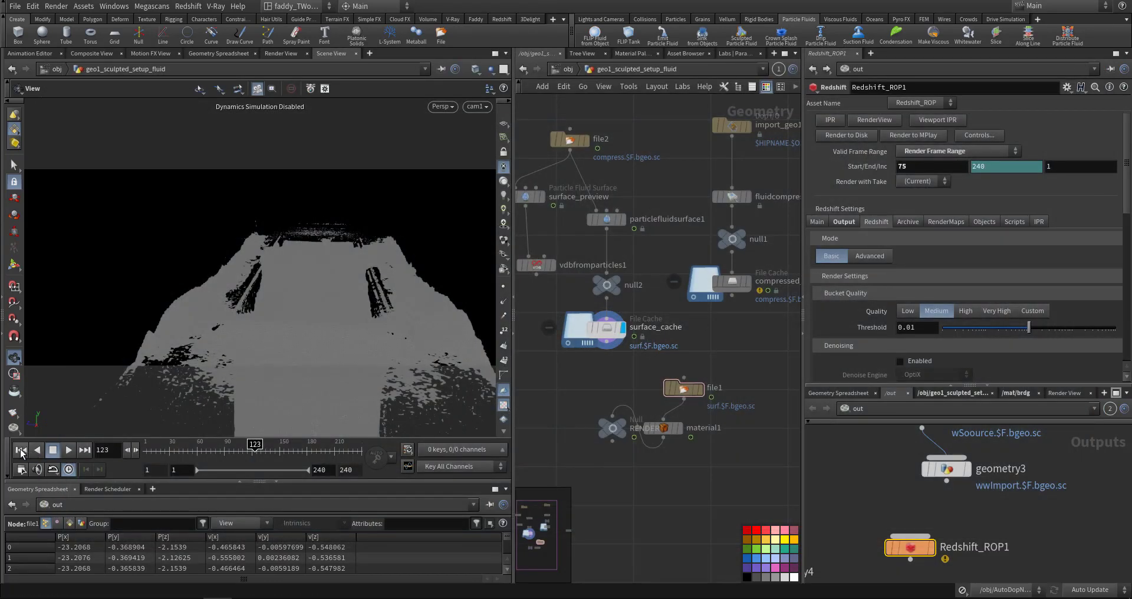
Return the timeline to frame 1 and go up to the object network.
key(ctrl+Up)
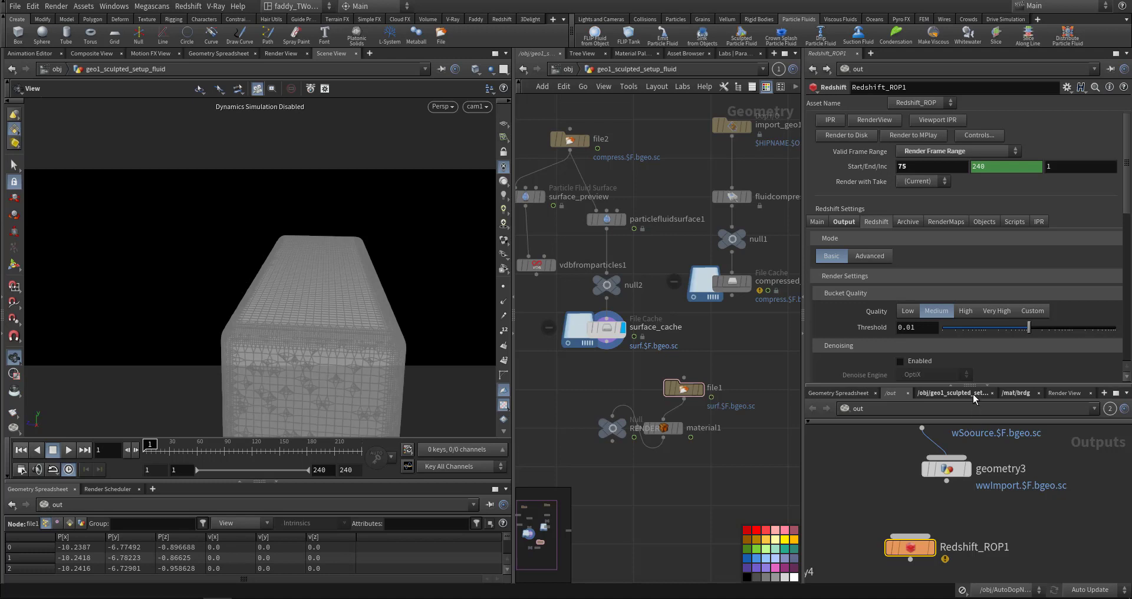
click(566, 70)
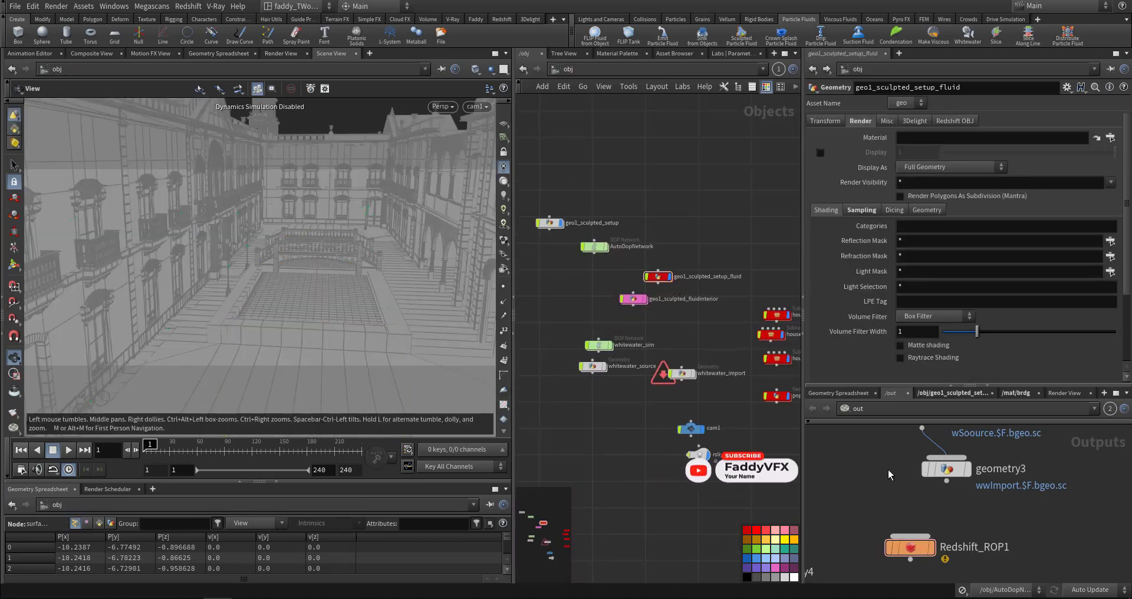
middle_drag(891, 475, 883, 524)
Inspect the base and coating properties of Material1 inside the watersurfce material, and return to the mat network.
click(1015, 394)
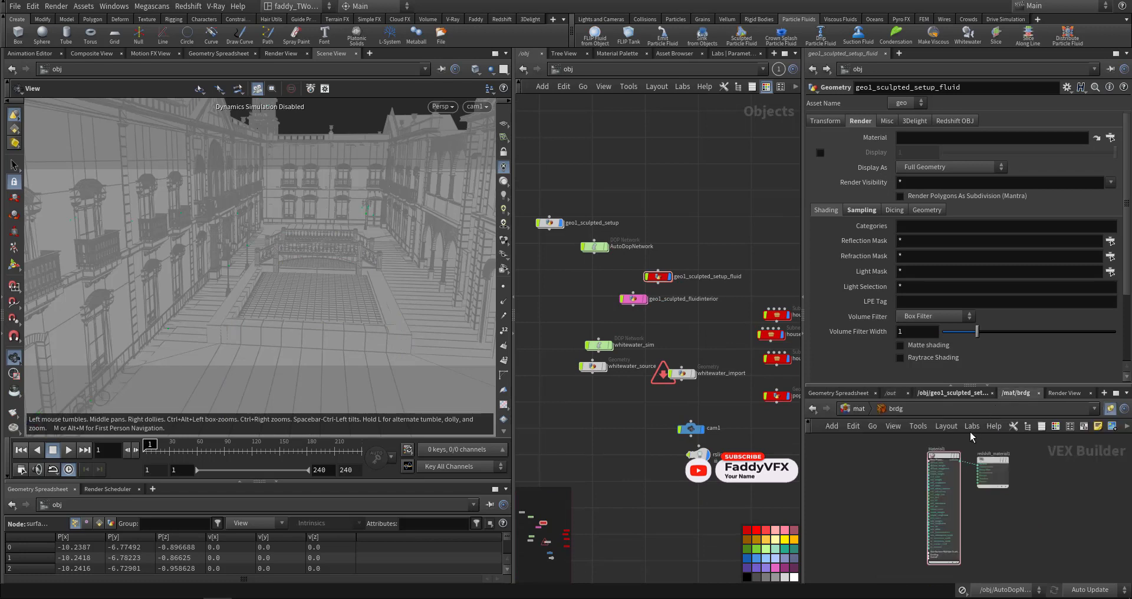
key(u)
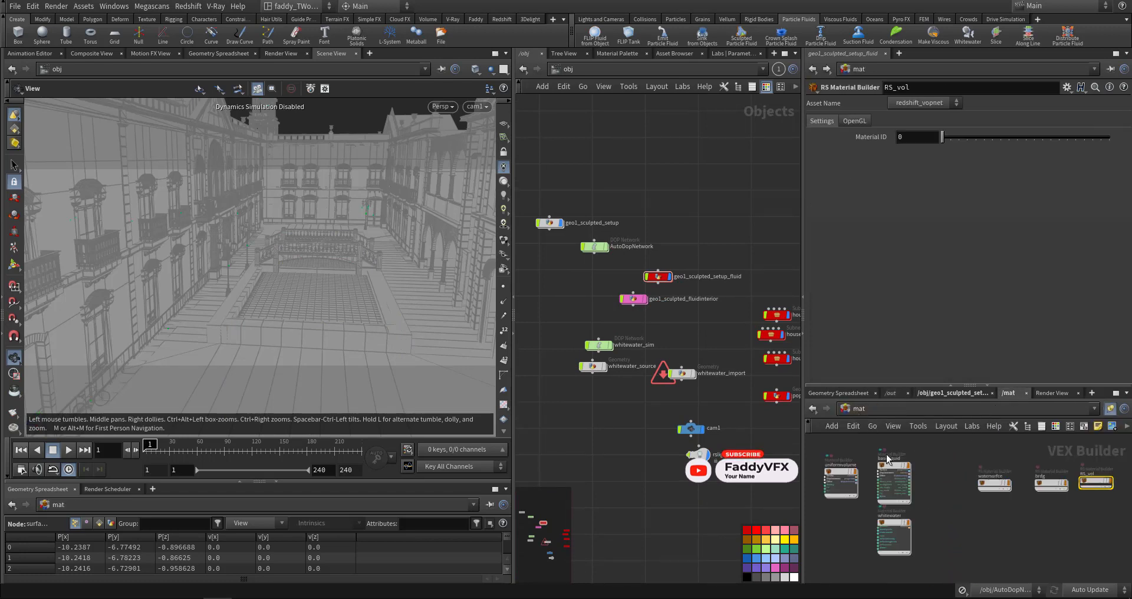
scroll(946, 538, up, 5)
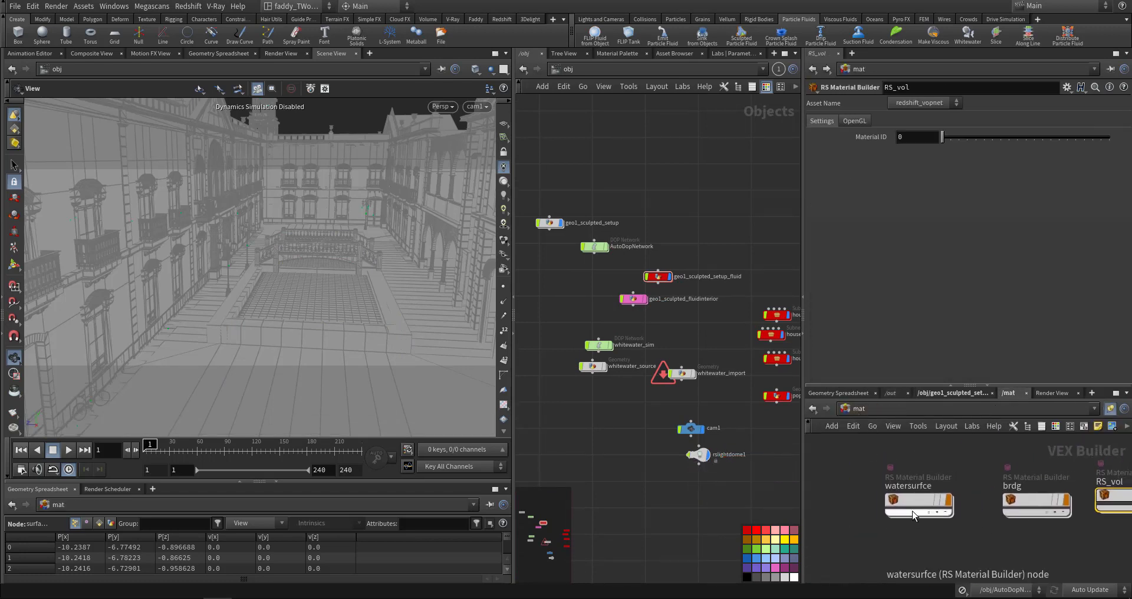
click(914, 504)
double_click(914, 504)
click(905, 516)
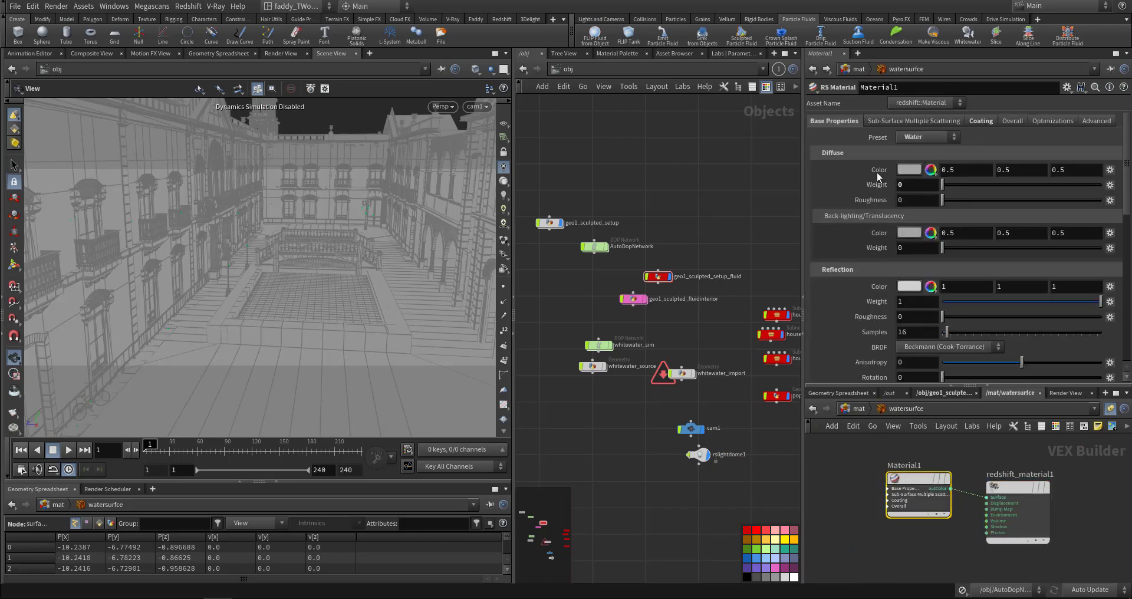
click(980, 121)
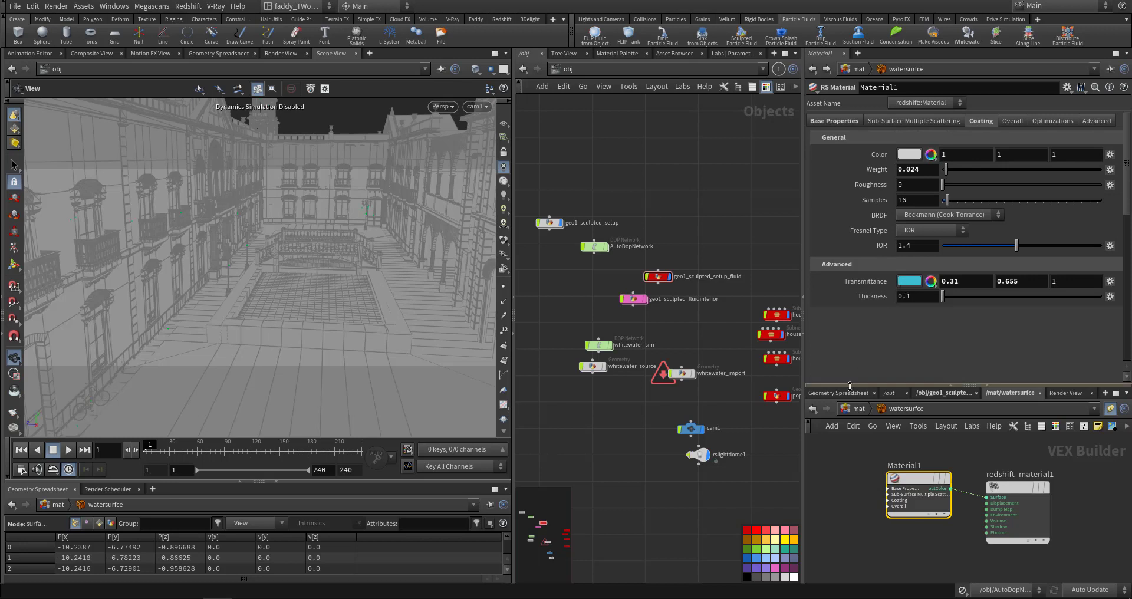
click(856, 411)
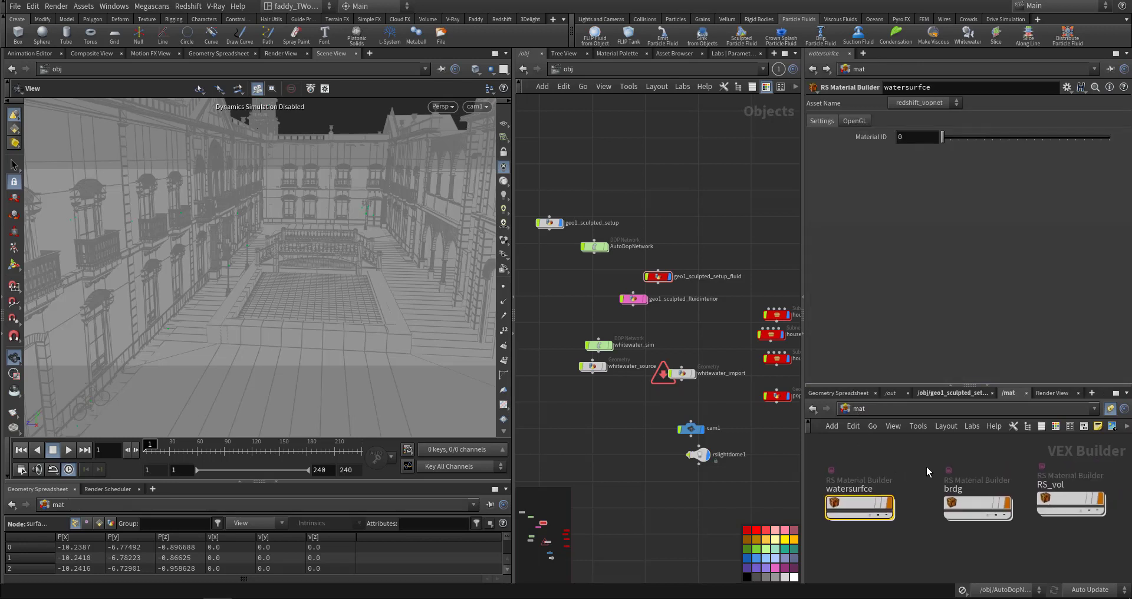
Inspect the Volume1 shader settings inside the RS_vol material and return to the mat network.
drag(996, 497, 1103, 529)
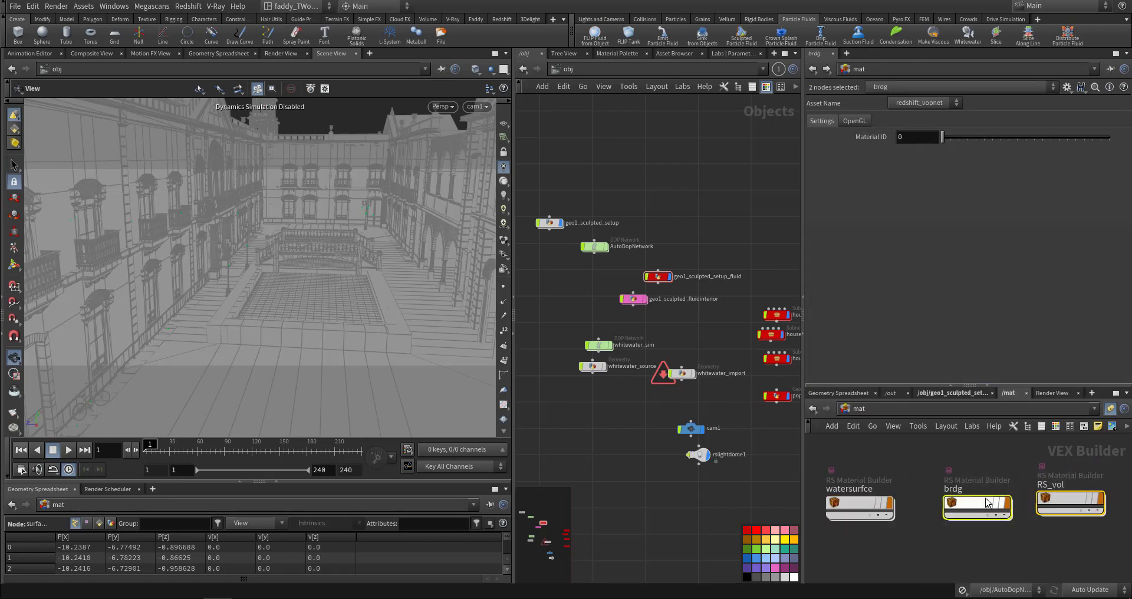
double_click(1055, 500)
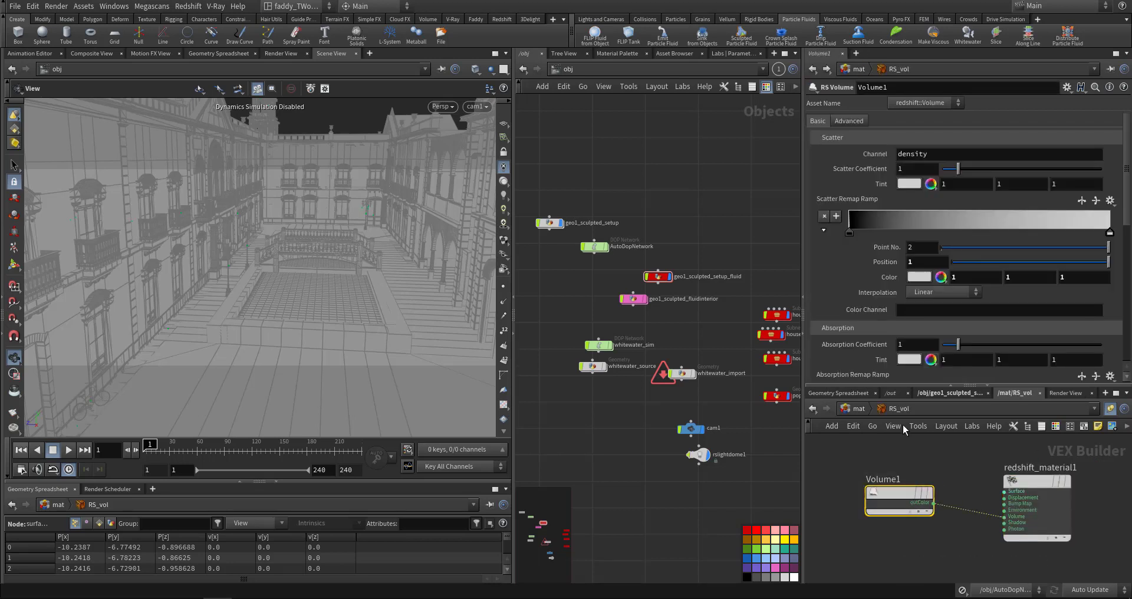
click(861, 412)
Switch to Veneta Viewer, maximize it and play the rendered image sequence starting at one.0001.jpg.
middle_drag(763, 444, 750, 441)
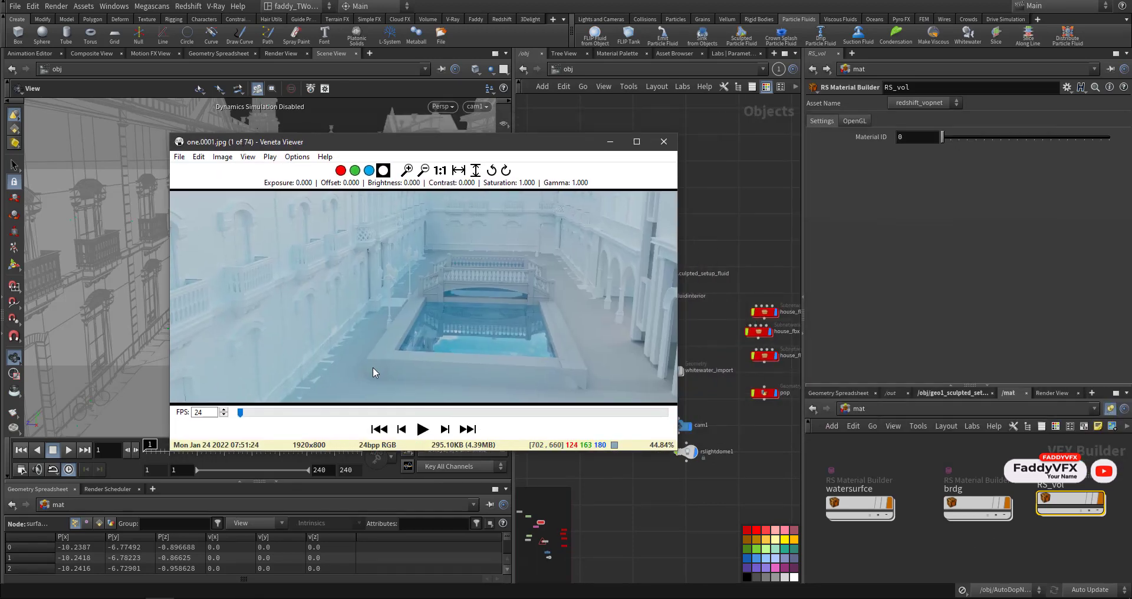
double_click(458, 148)
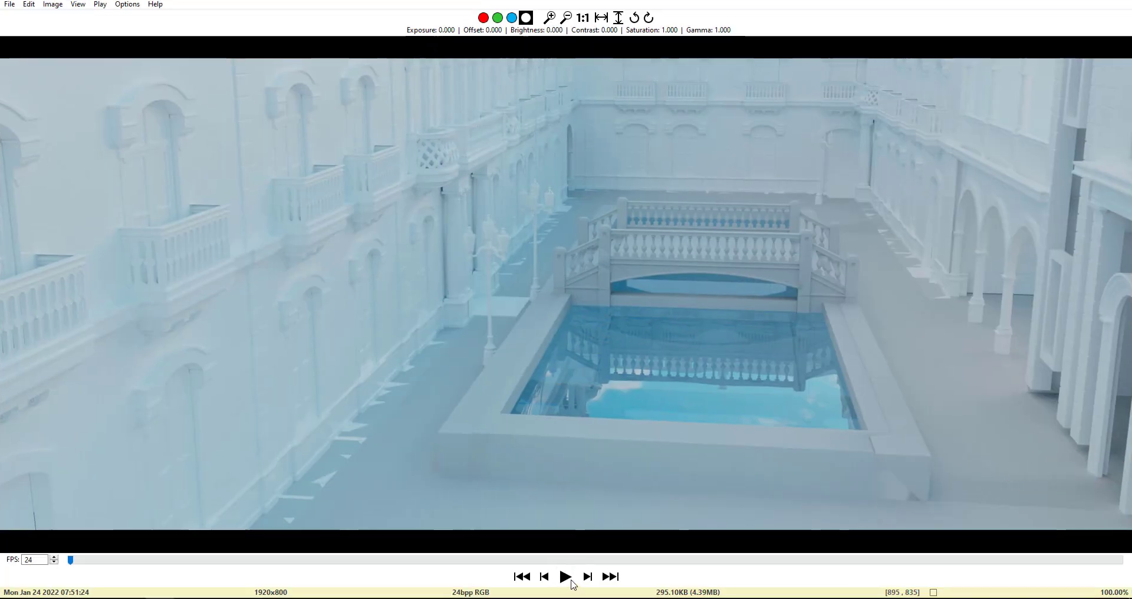
click(570, 580)
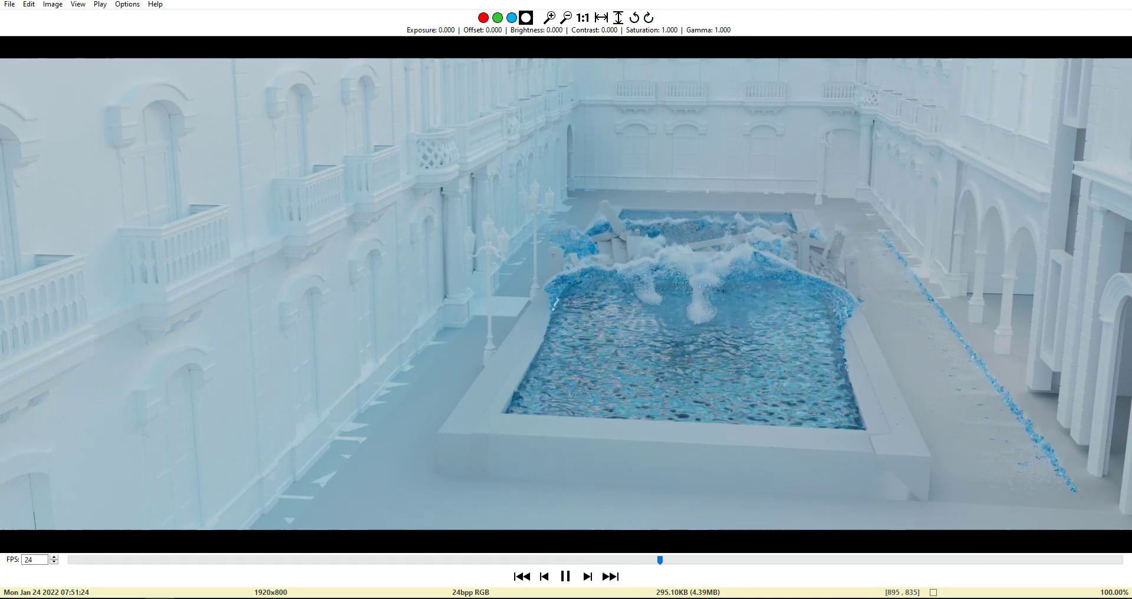